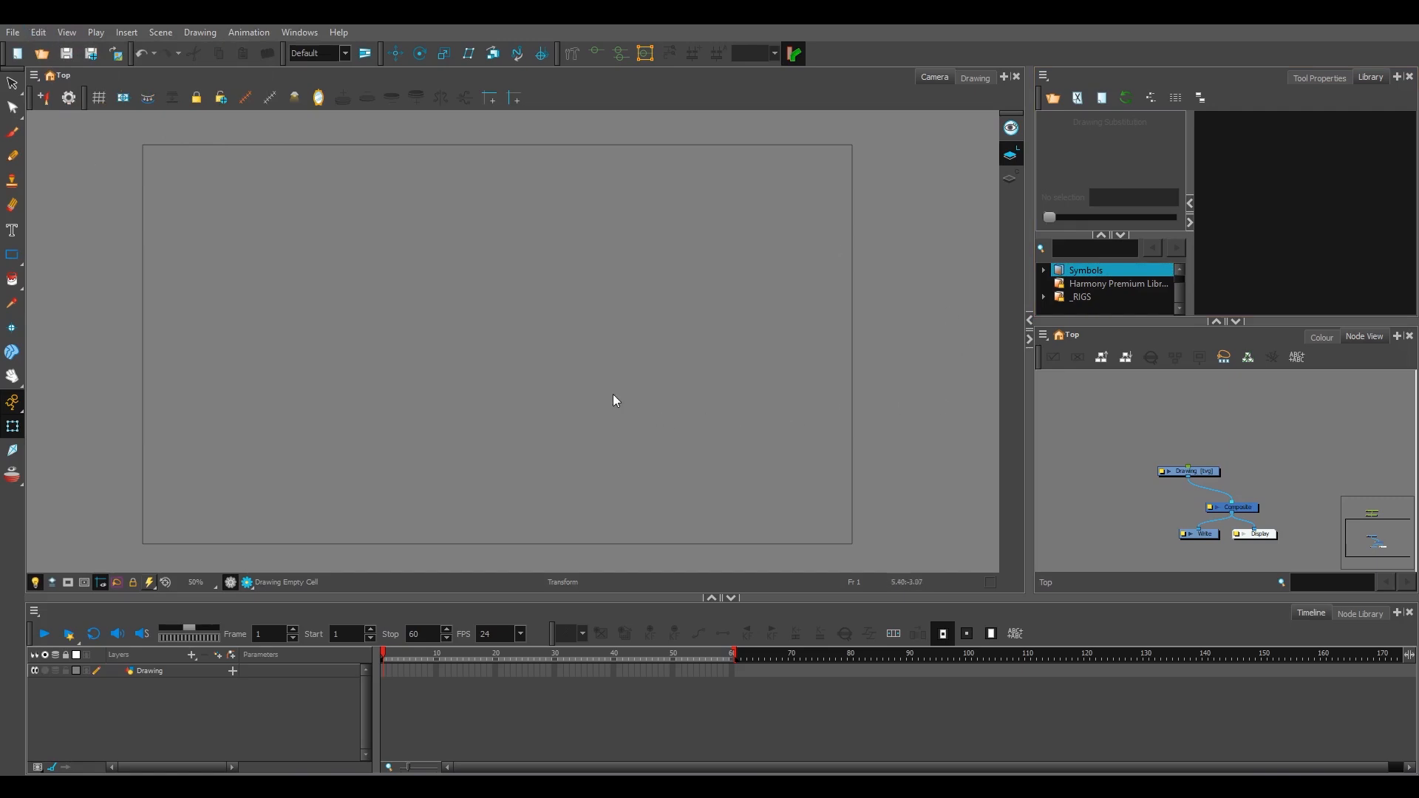
Step: Review the options in the General preferences and accept them
left_click(41, 34)
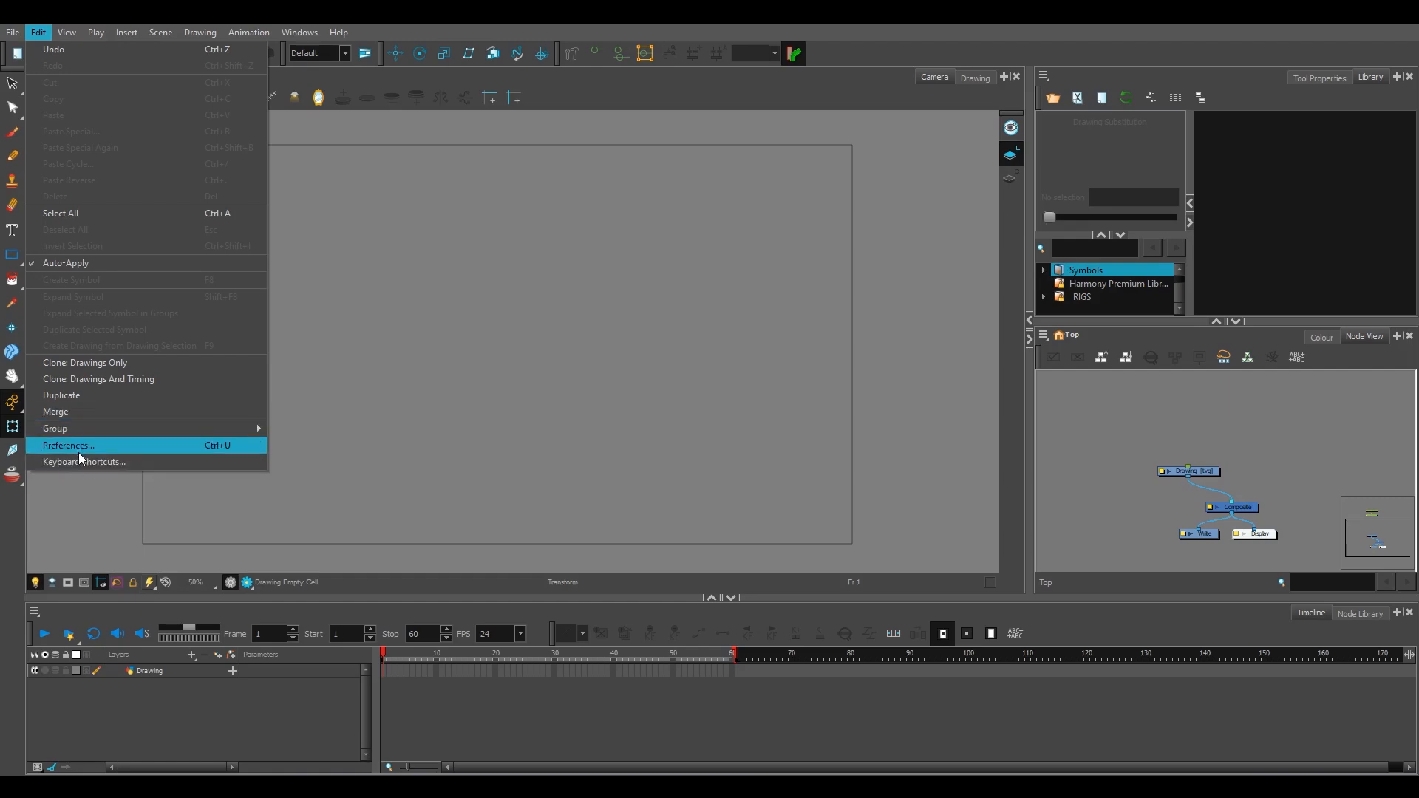
left_click(77, 446)
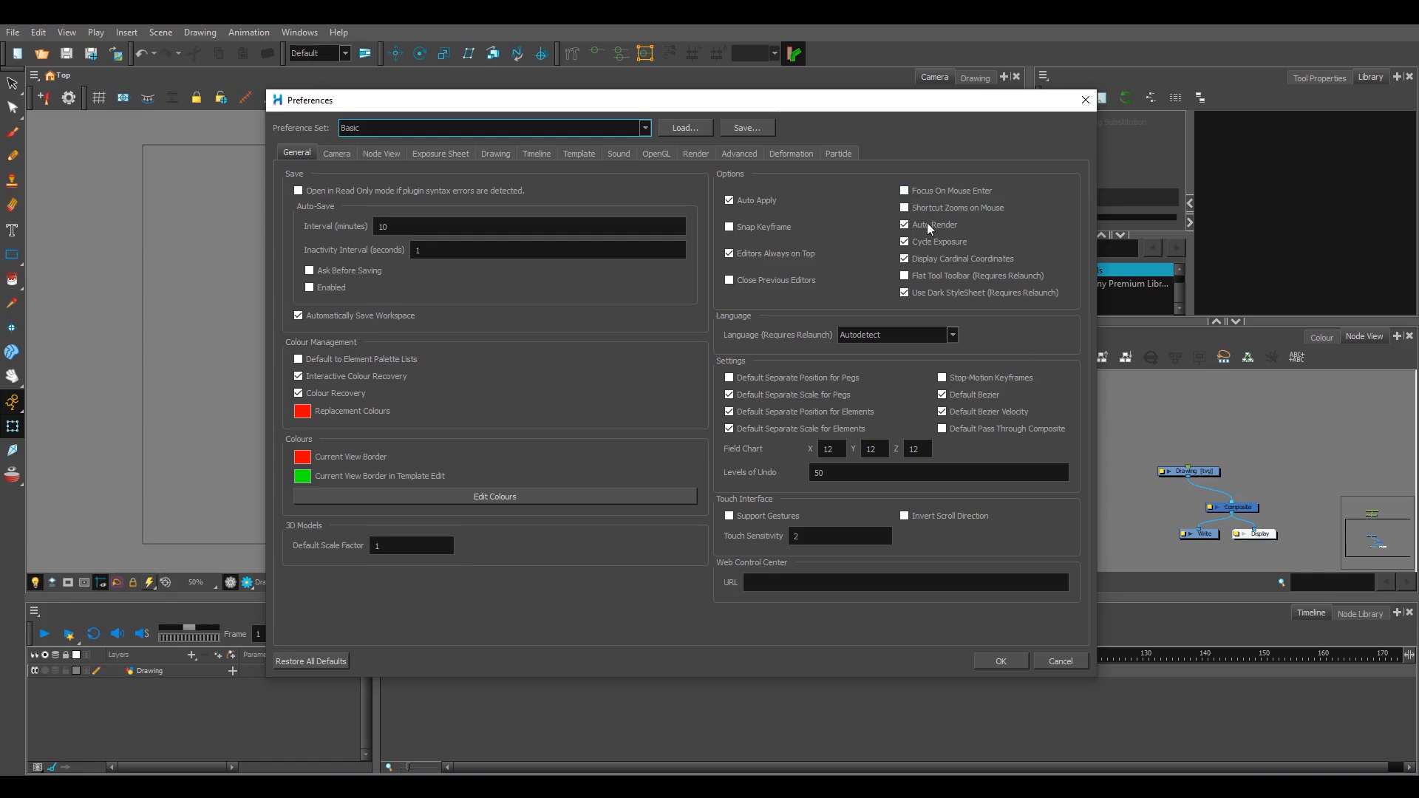
left_click(999, 660)
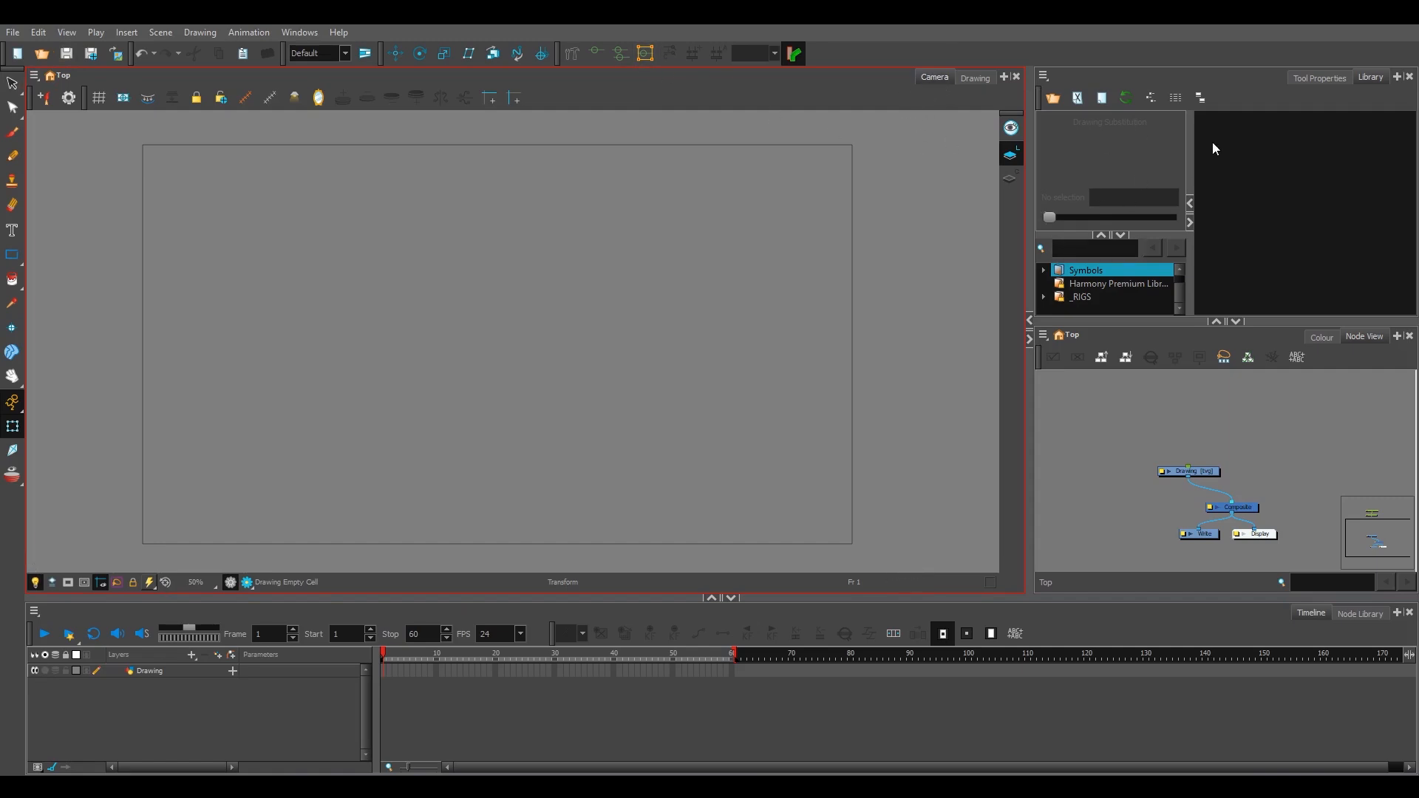
Step: Give focus in turn to the Library, Node View, Timeline and Camera views to see how the active view is marked
left_click(1229, 166)
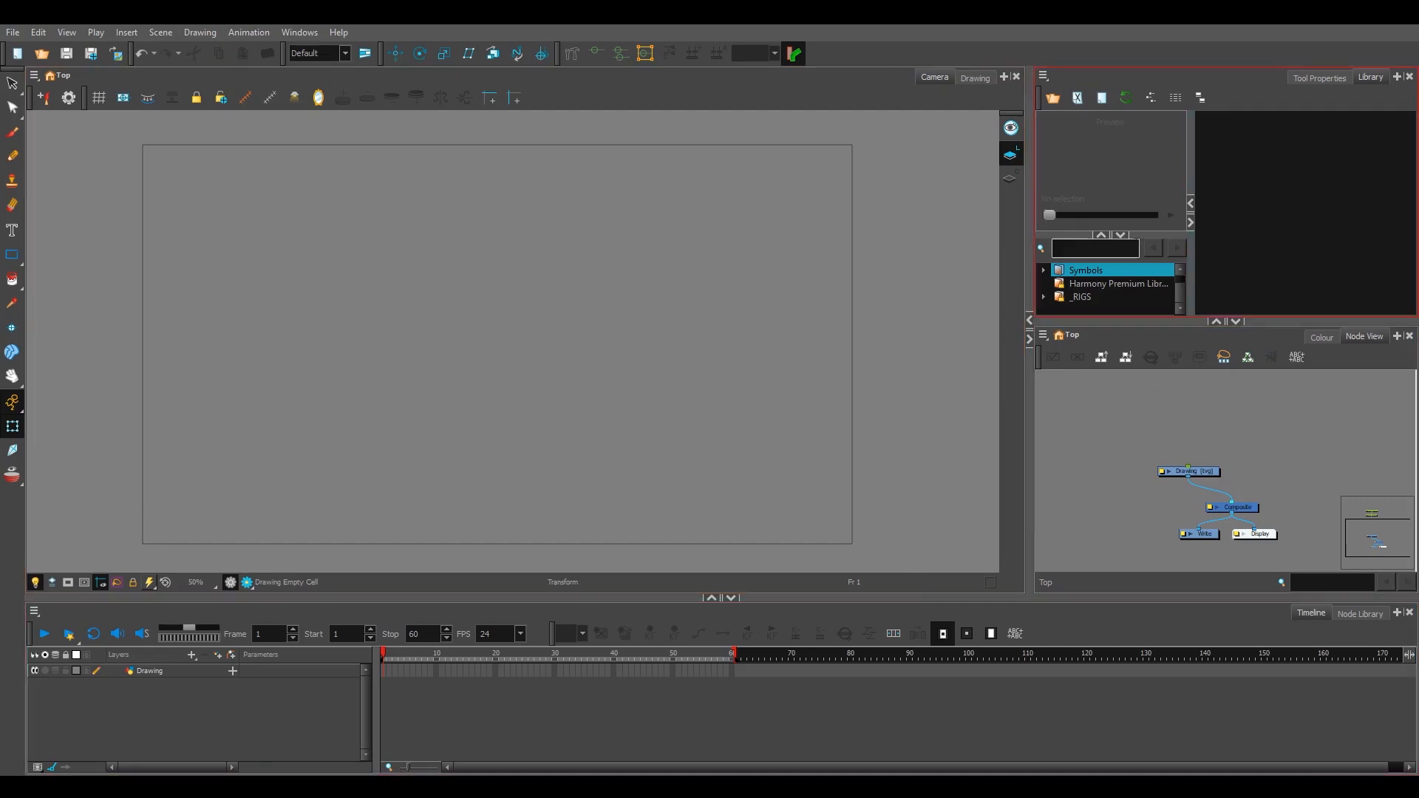
left_click(1102, 434)
left_click(1062, 626)
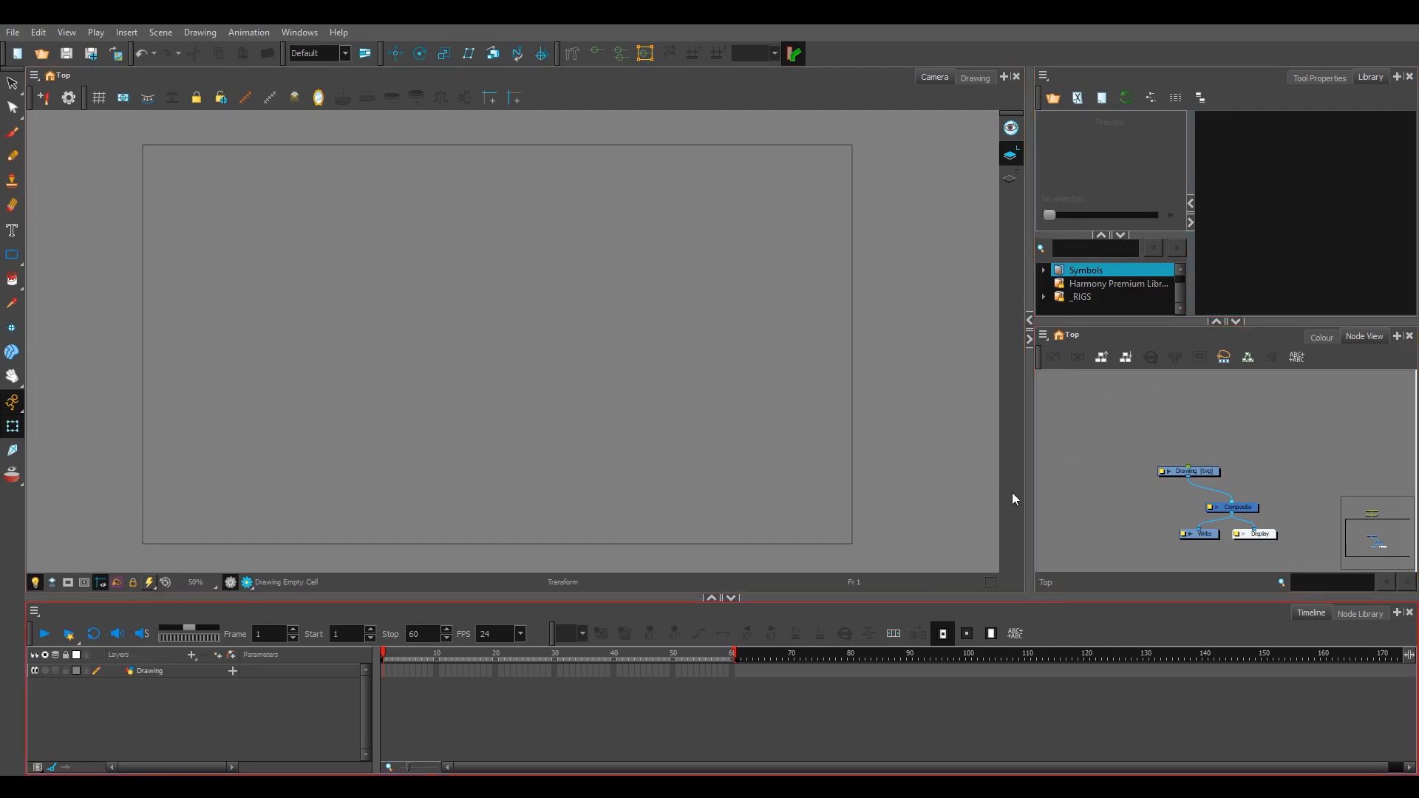
left_click(973, 439)
left_click(1238, 241)
left_click(1136, 438)
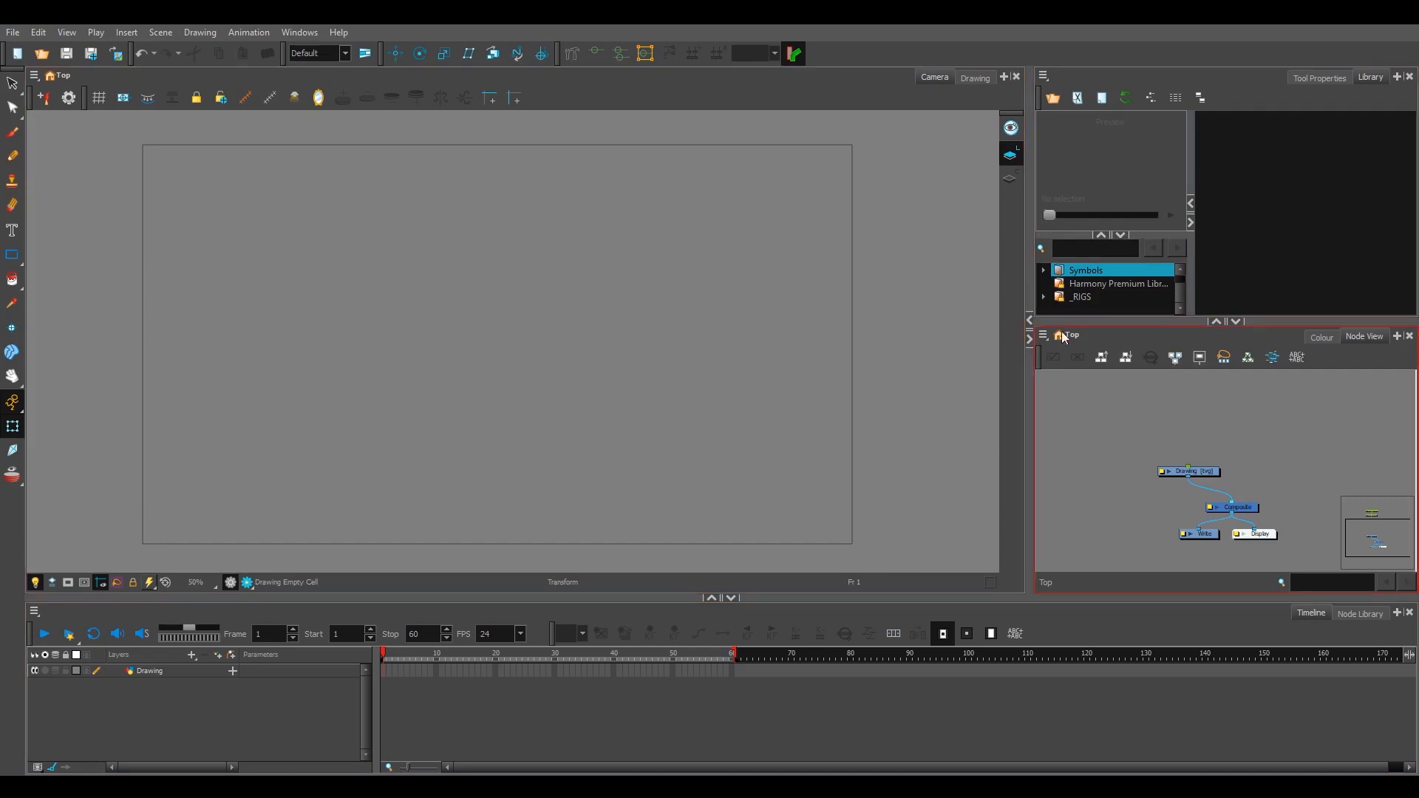
left_click(942, 400)
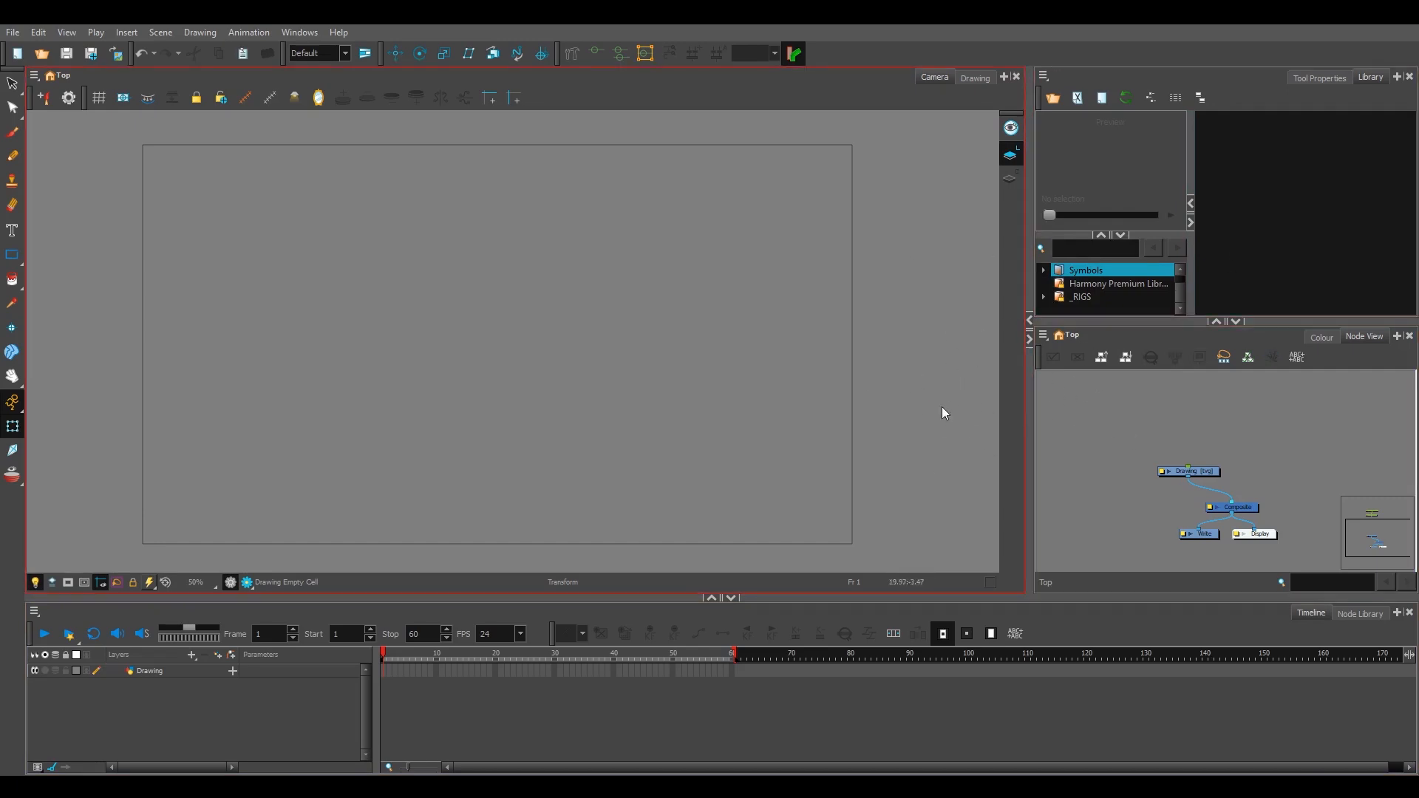
Step: Zoom the focused Camera view in and out several times to check which view responds
key("1")
key("2")
key("2")
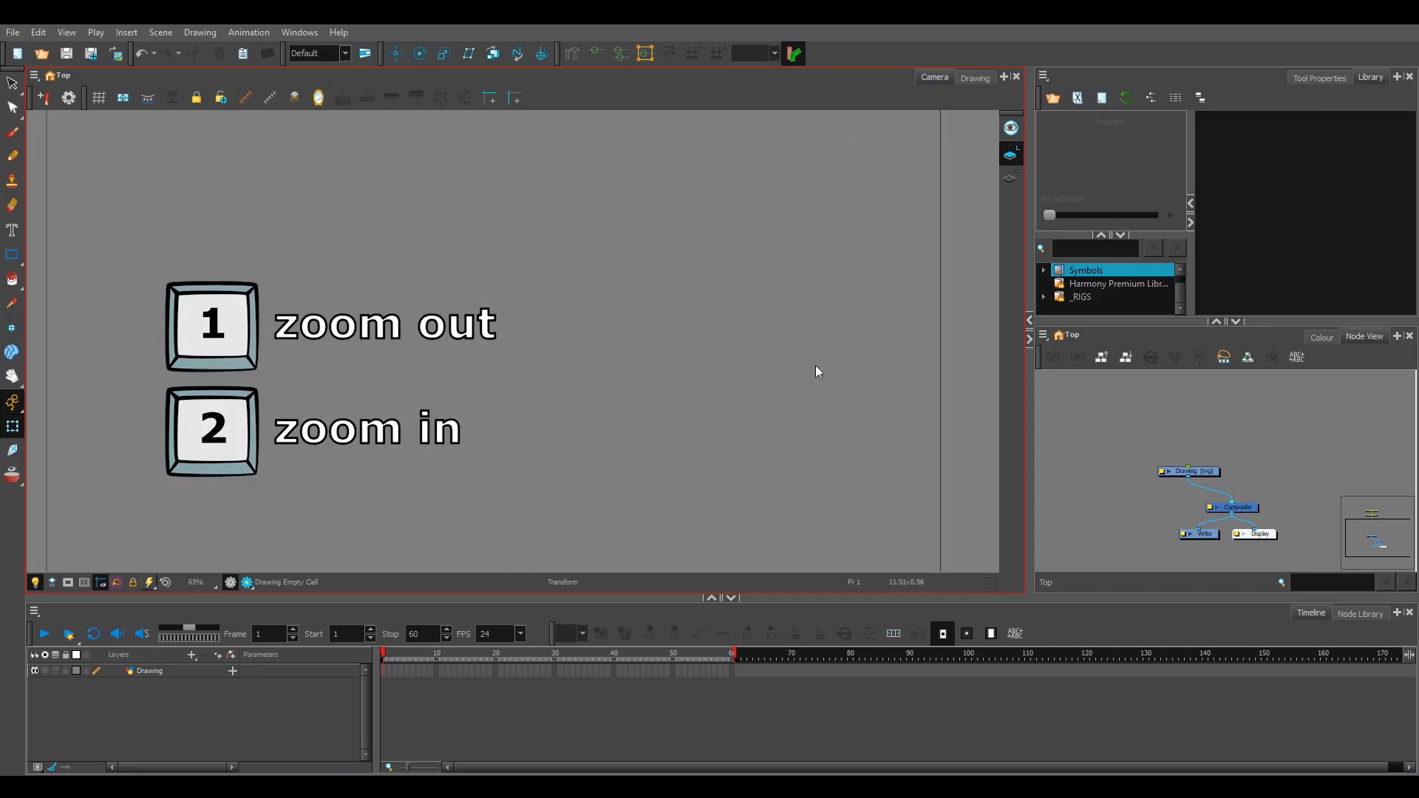
key("1")
key("1")
key("2")
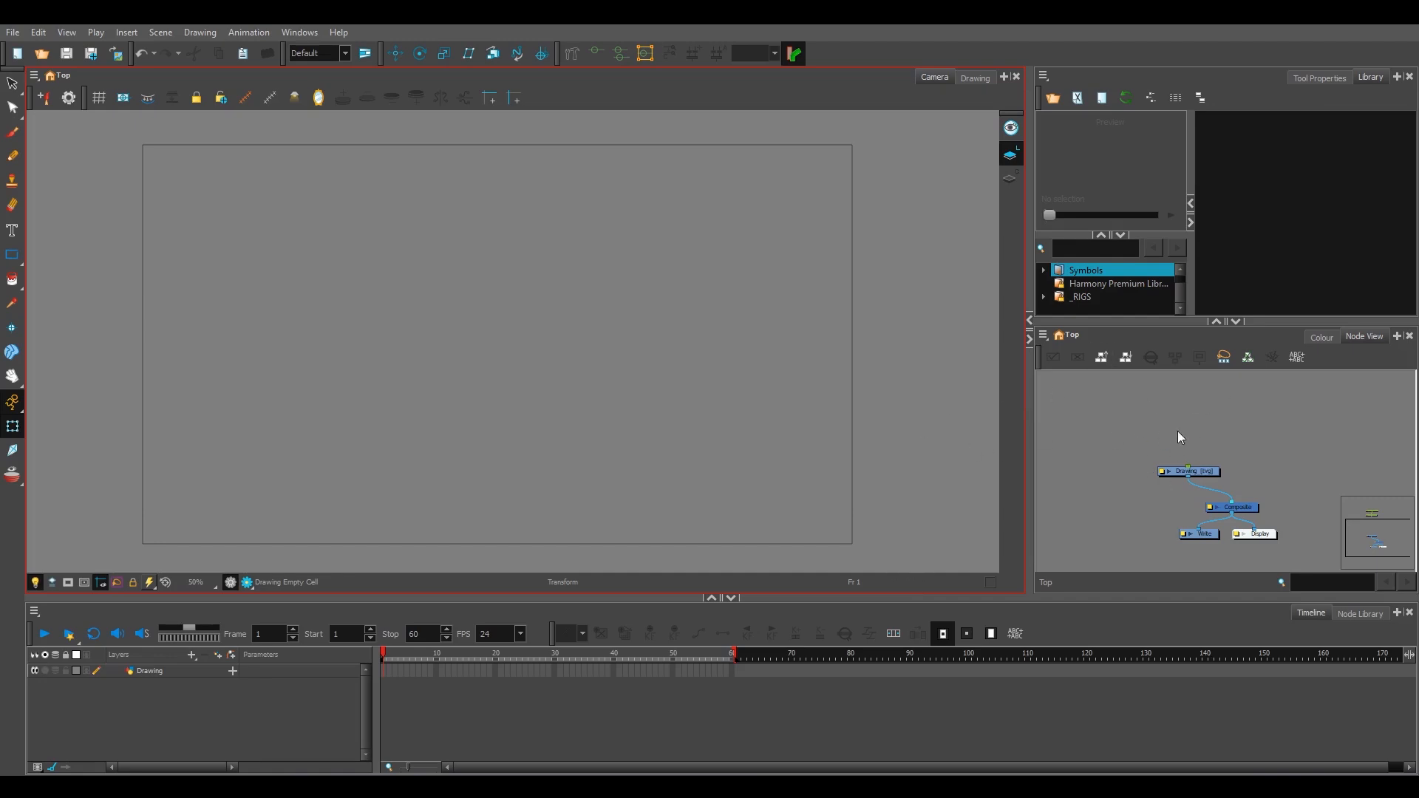
key("1")
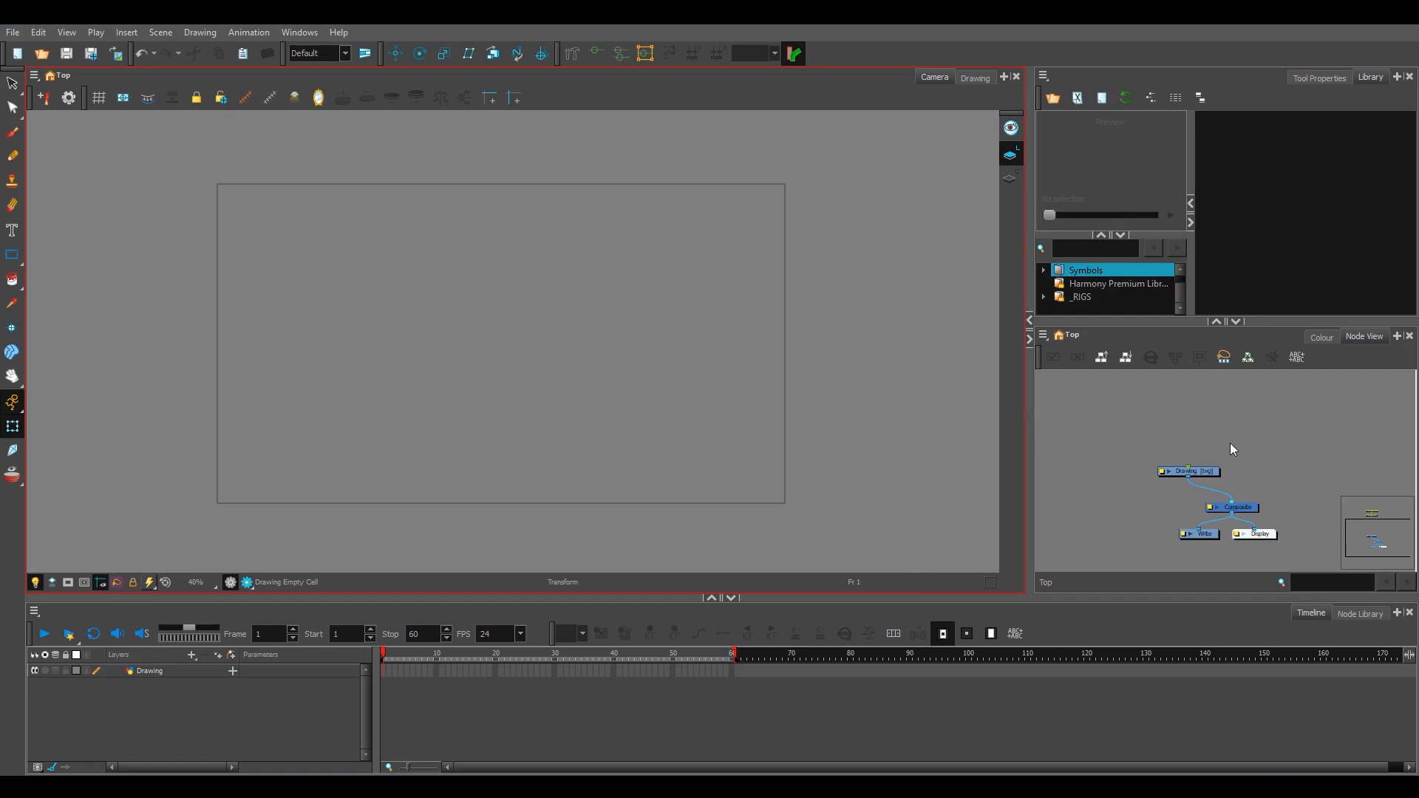
Step: Select the stray pegs above the Drawing node in the Node View and delete them
left_click(1205, 422)
scroll(1208, 428, "down", 3)
scroll(1209, 428, "up", 2)
scroll(1208, 422, "down", 2)
left_click_drag(1209, 385, 1228, 423)
key("Delete")
scroll(1228, 429, "up", 3)
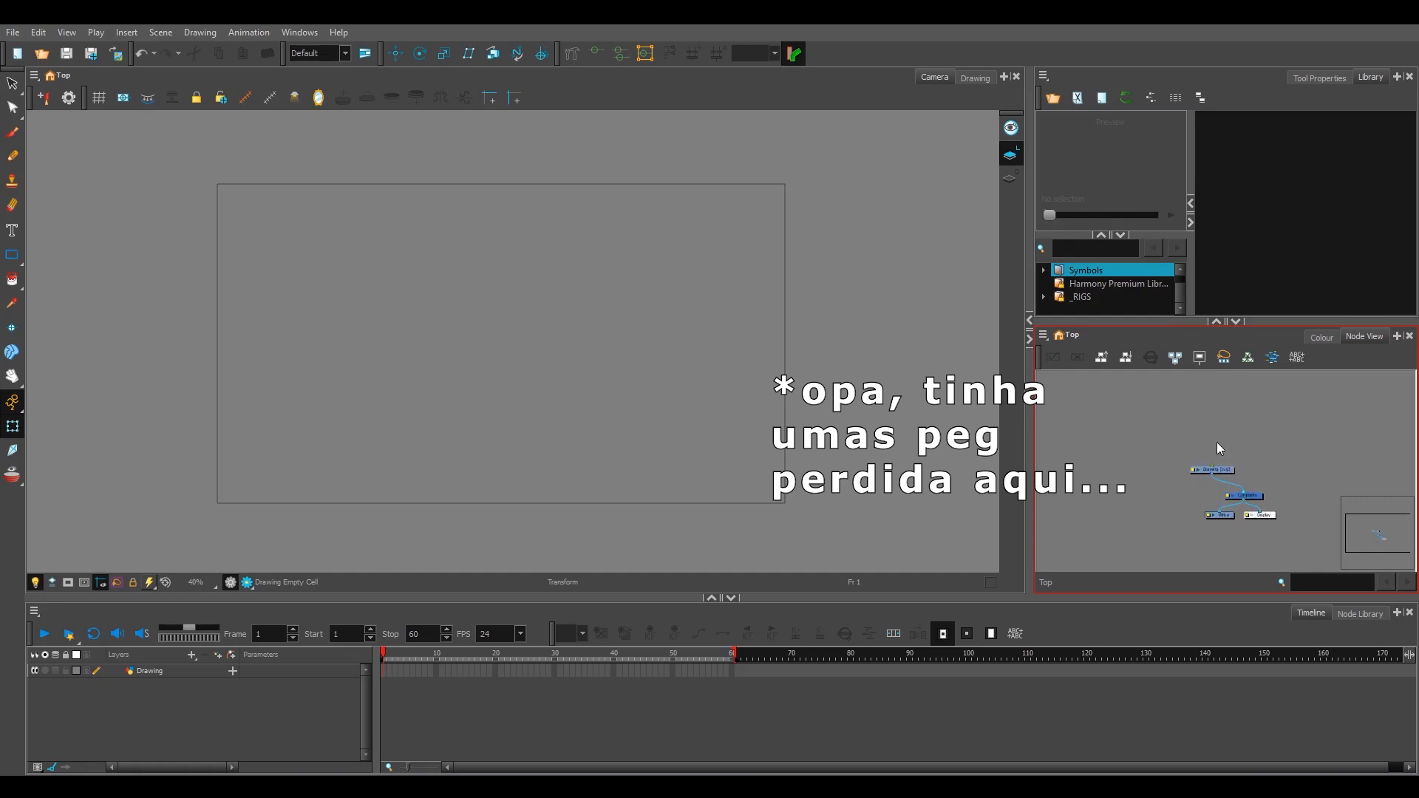
Step: Enable Focus On Mouse Enter in the General preferences and accept the change
left_click(37, 32)
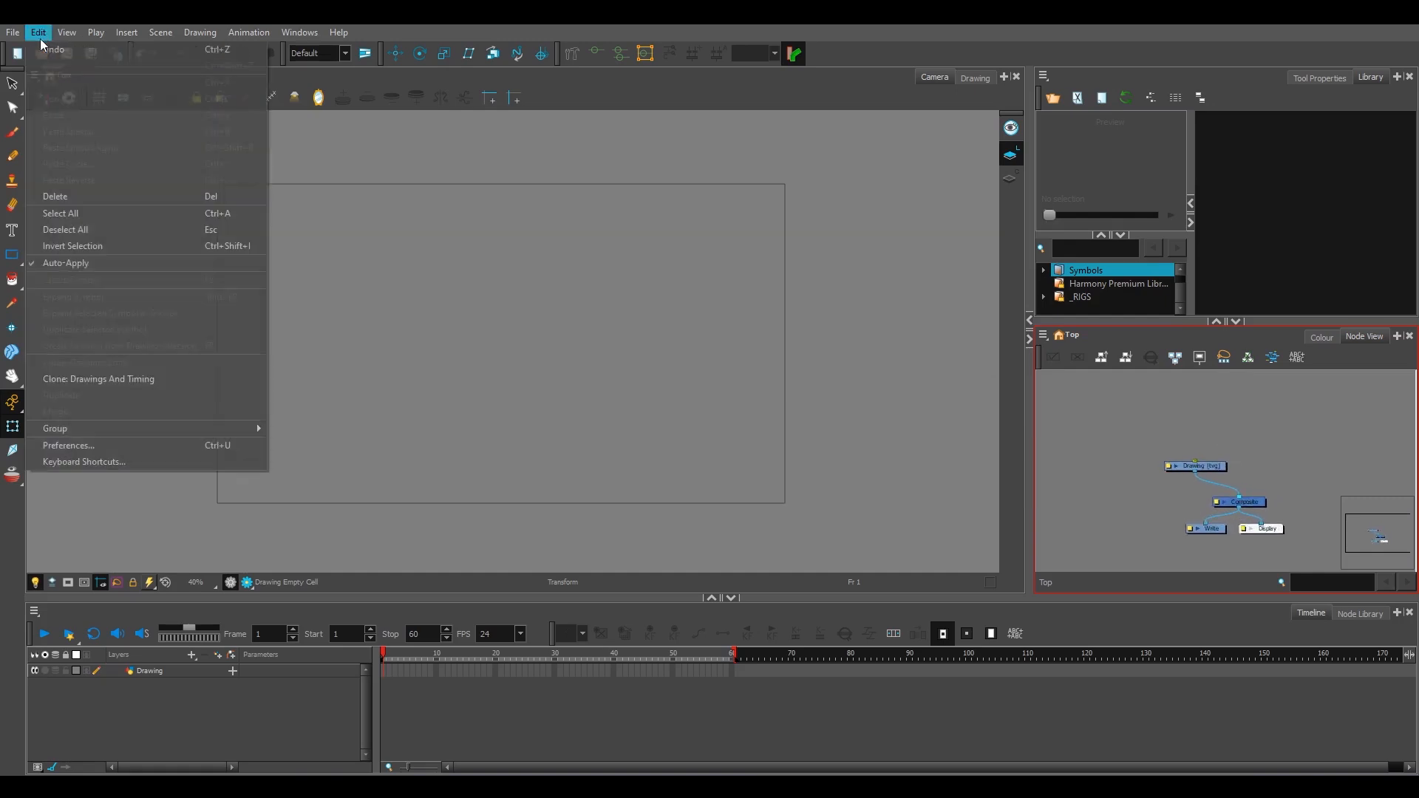
left_click(149, 446)
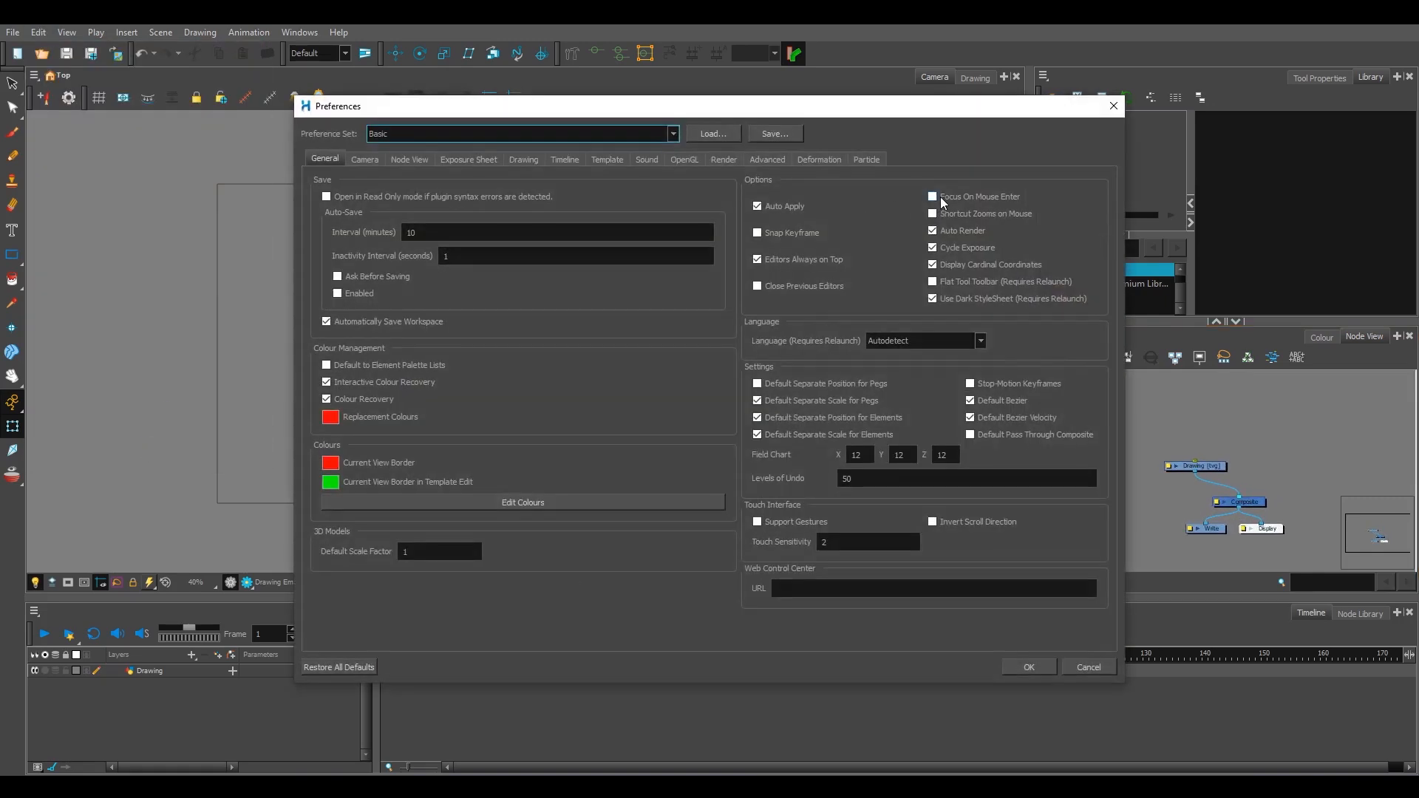
left_click(1027, 667)
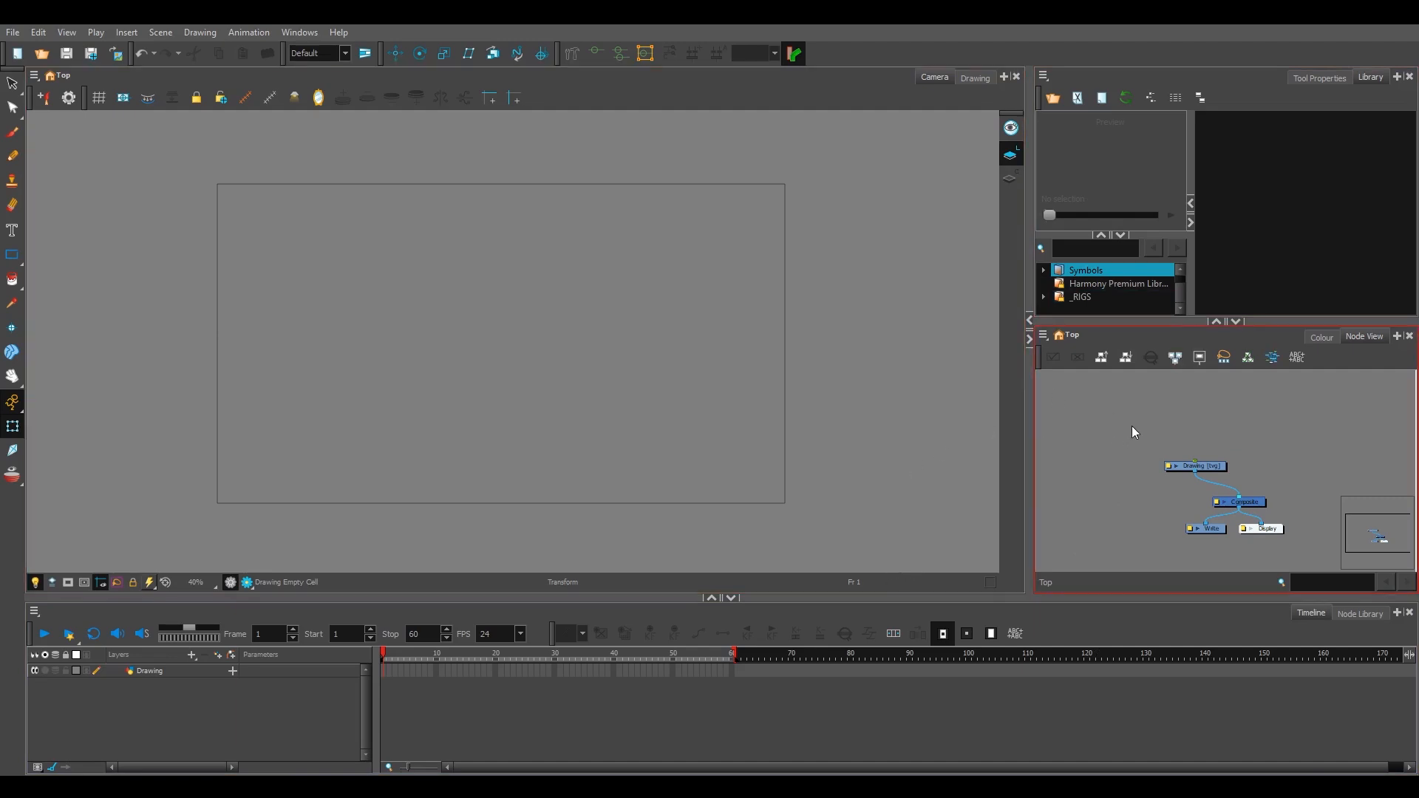
Step: Test the pointer-driven view focus by zooming and panning alternately in the Node View and the Camera view
scroll(850, 430, "down", 2)
scroll(784, 406, "up", 1)
scroll(761, 395, "down", 1)
scroll(761, 398, "up", 1)
left_click_drag(760, 396, 756, 411)
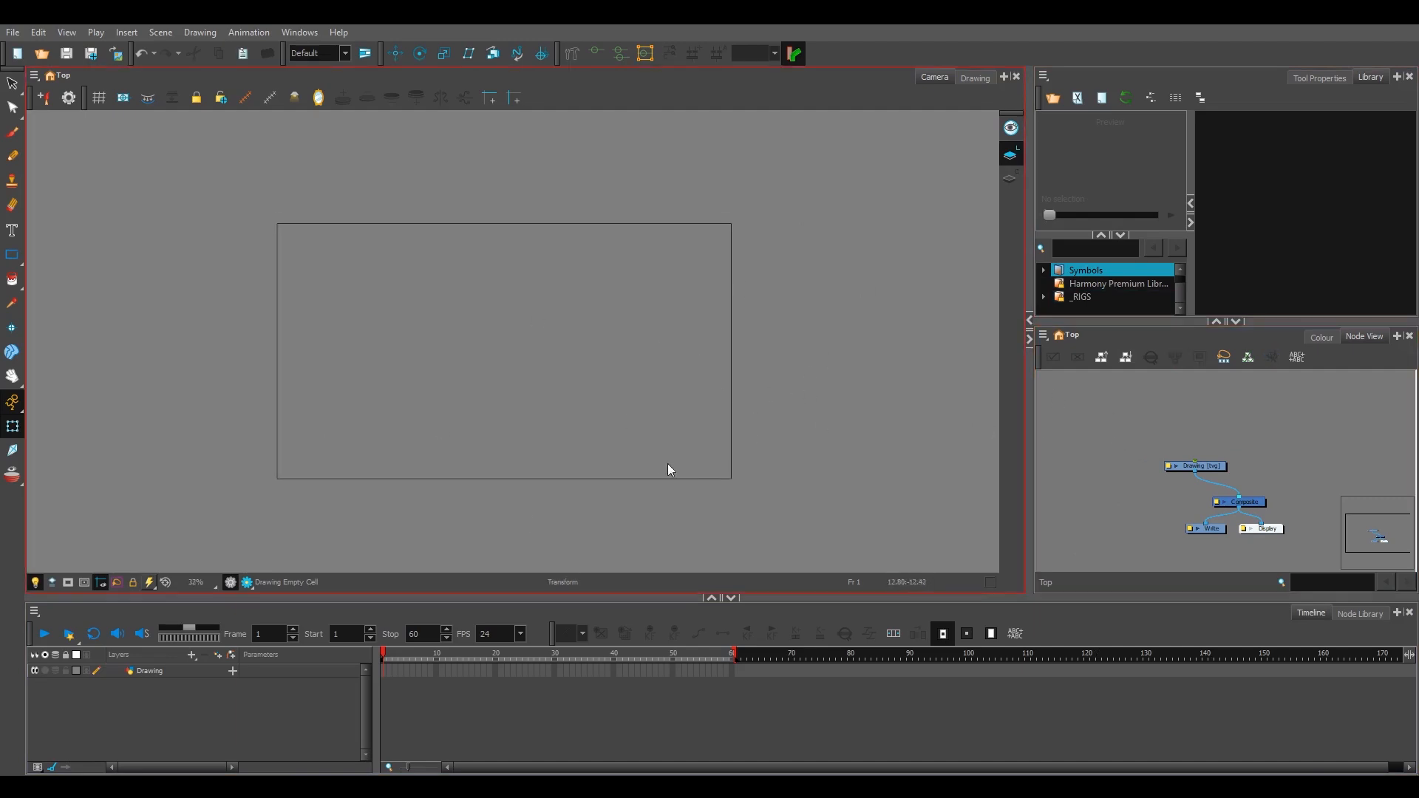
scroll(850, 405, "up", 1)
scroll(868, 422, "down", 2)
scroll(871, 422, "up", 1)
left_click_drag(615, 407, 596, 429)
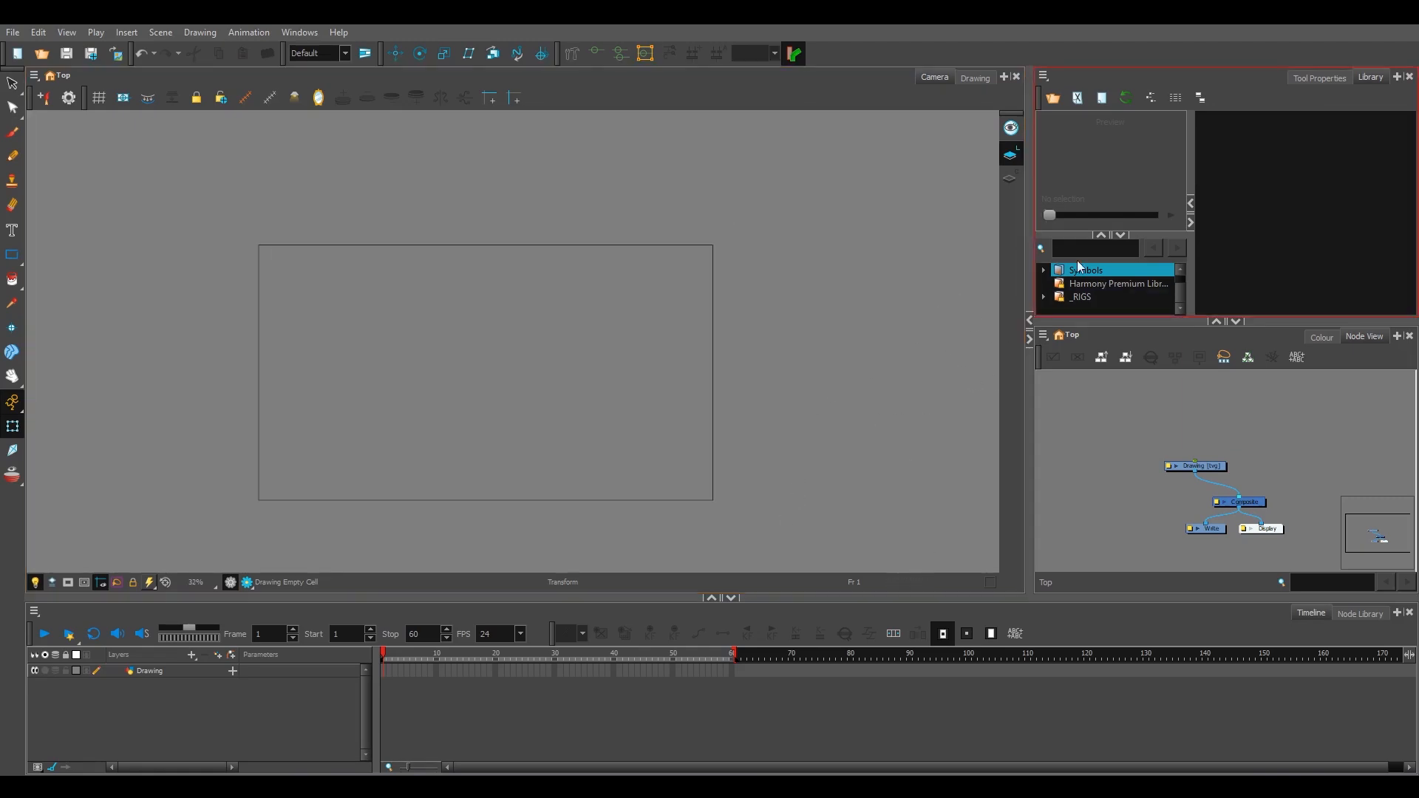
scroll(901, 423, "down", 1)
scroll(871, 448, "up", 1)
scroll(870, 449, "up", 1)
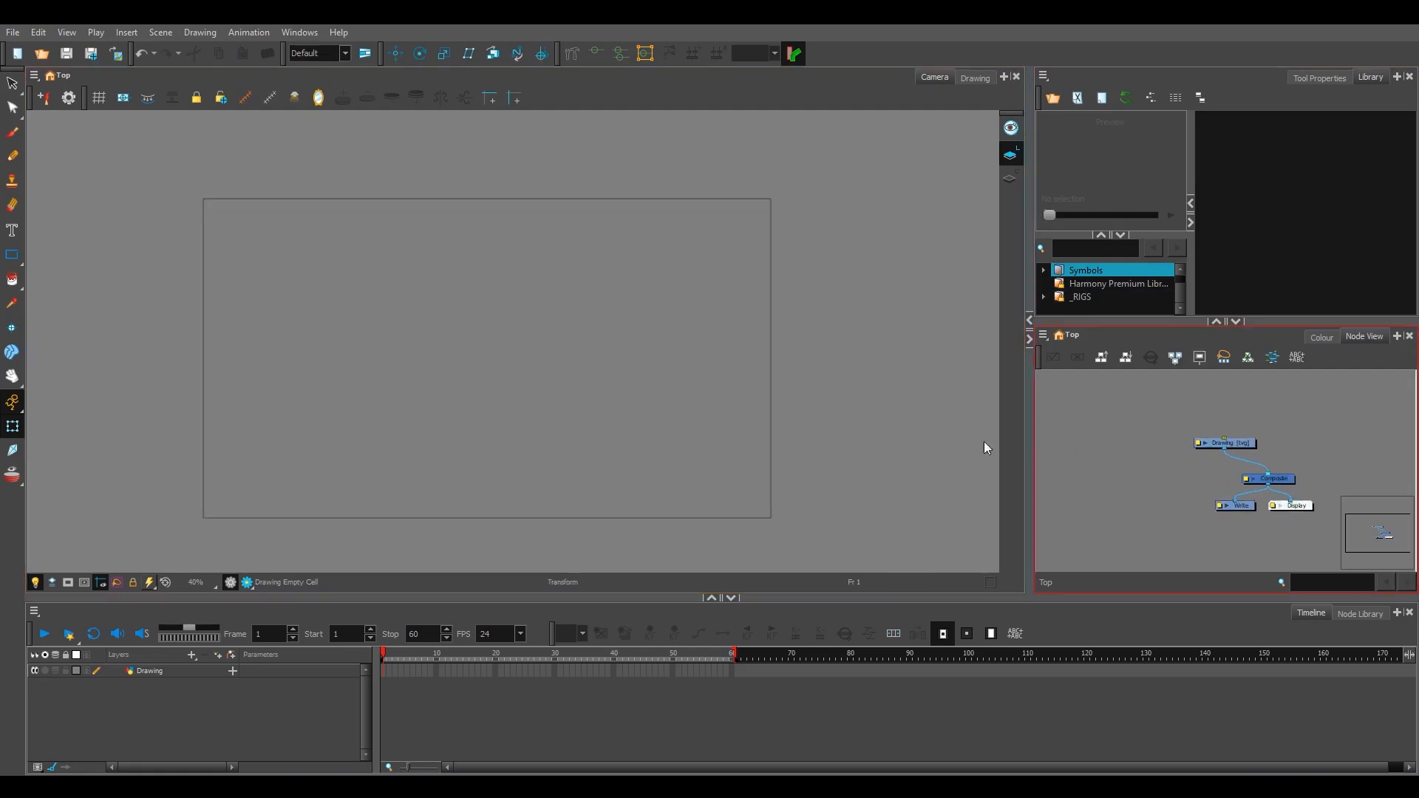
scroll(924, 452, "down", 2)
scroll(932, 451, "up", 1)
scroll(932, 447, "up", 1)
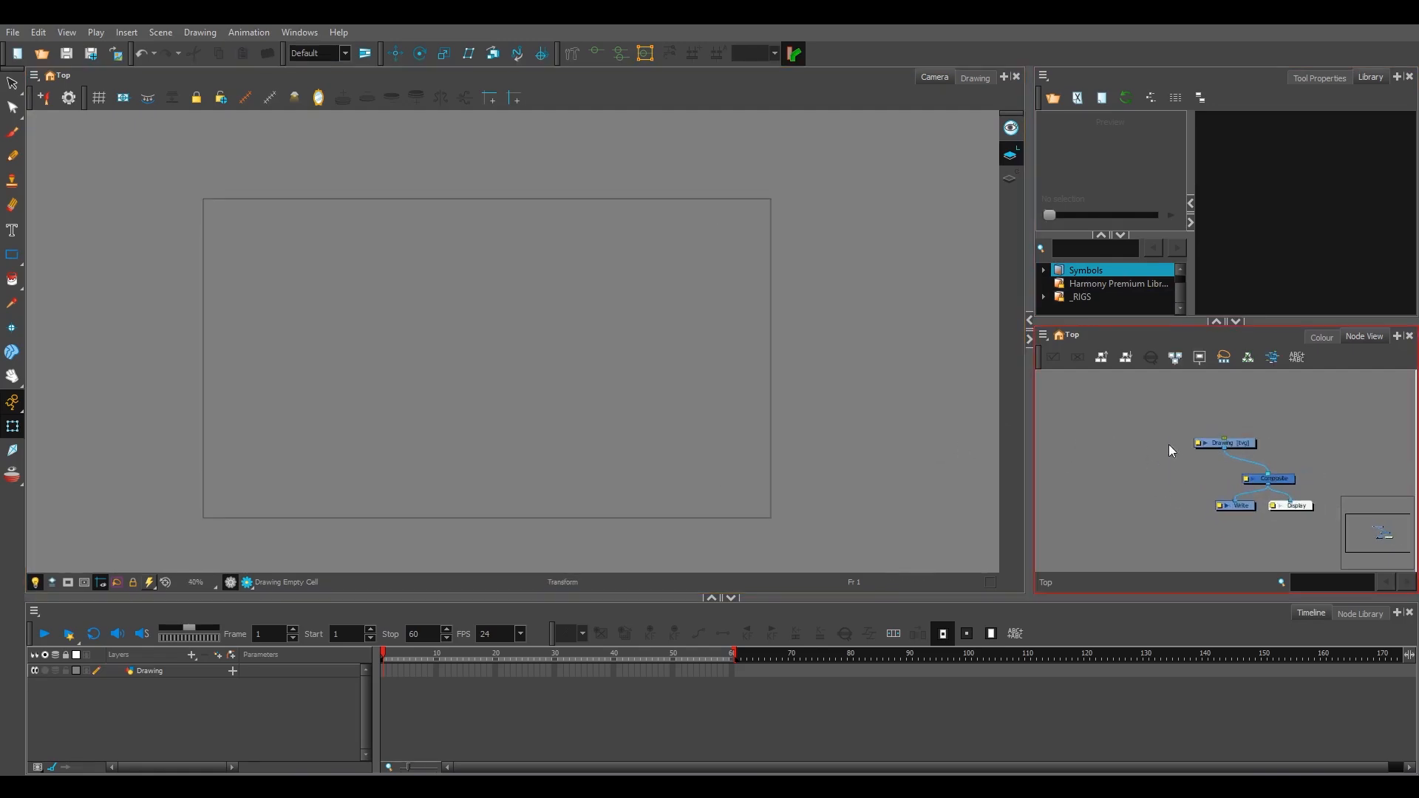
scroll(1170, 446, "up", 1)
scroll(1175, 446, "down", 1)
left_click_drag(1247, 441, 1231, 457)
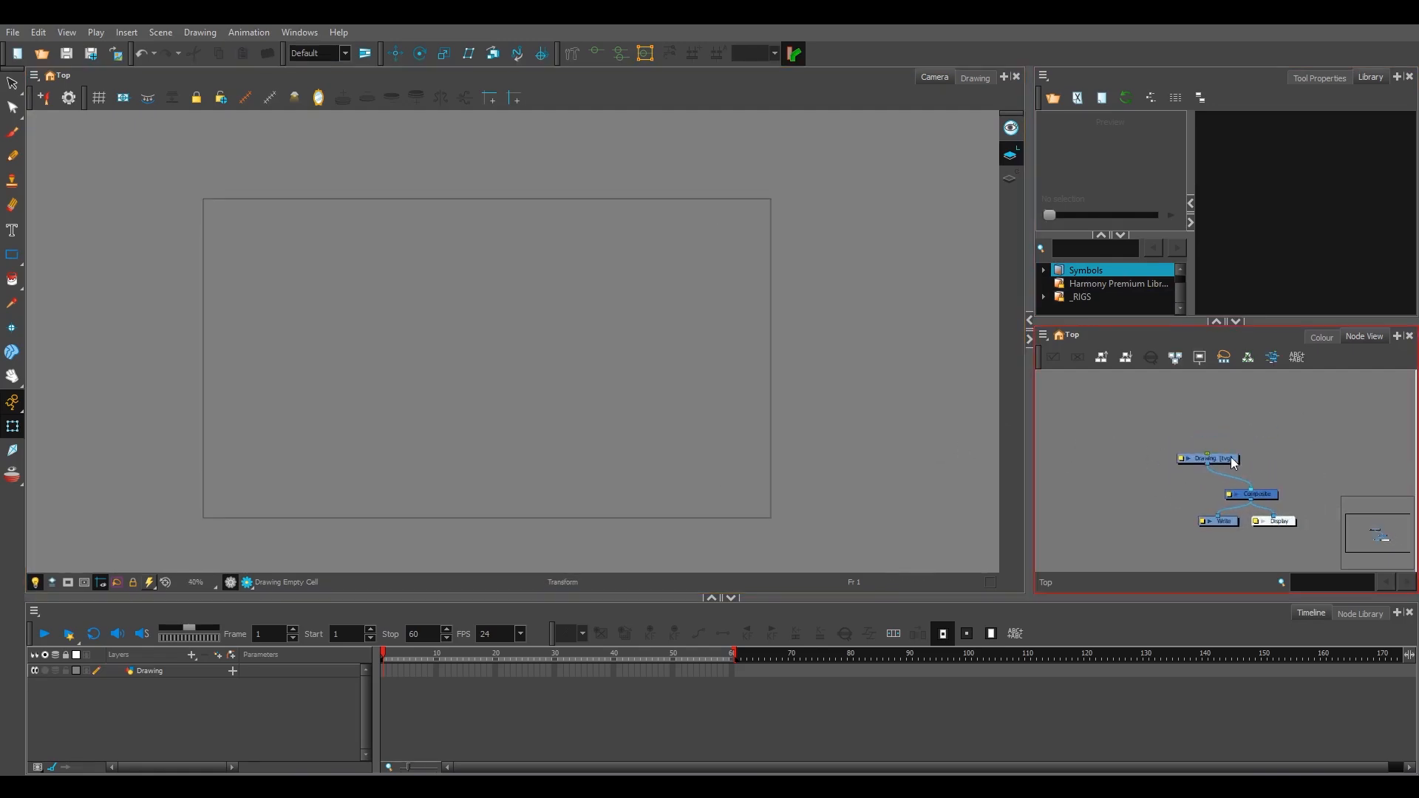
scroll(713, 393, "down", 2)
scroll(757, 392, "up", 1)
key("space")
left_click_drag(754, 384, 738, 412)
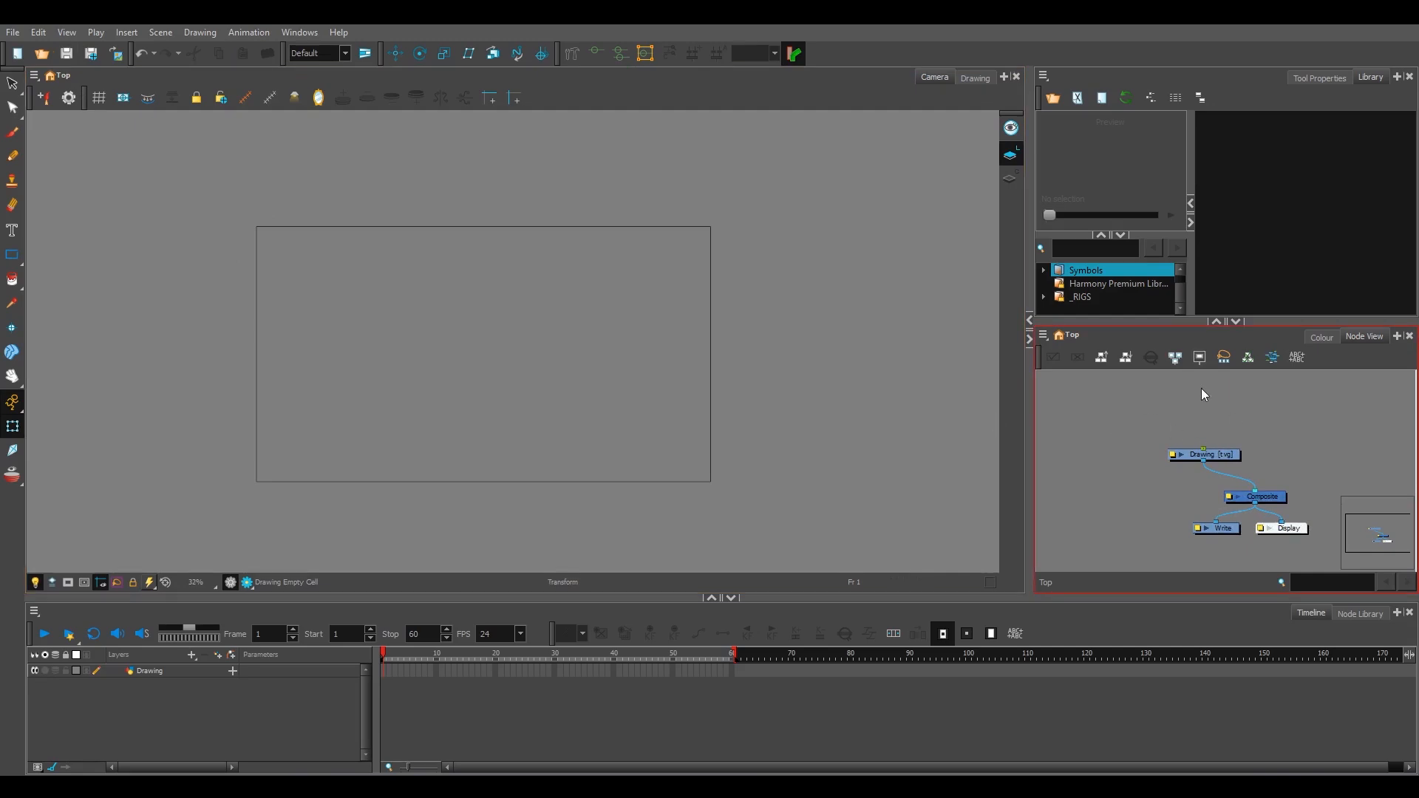
Step: Examine the Stop-Motion Keyframes setting in the General preferences
left_click(37, 33)
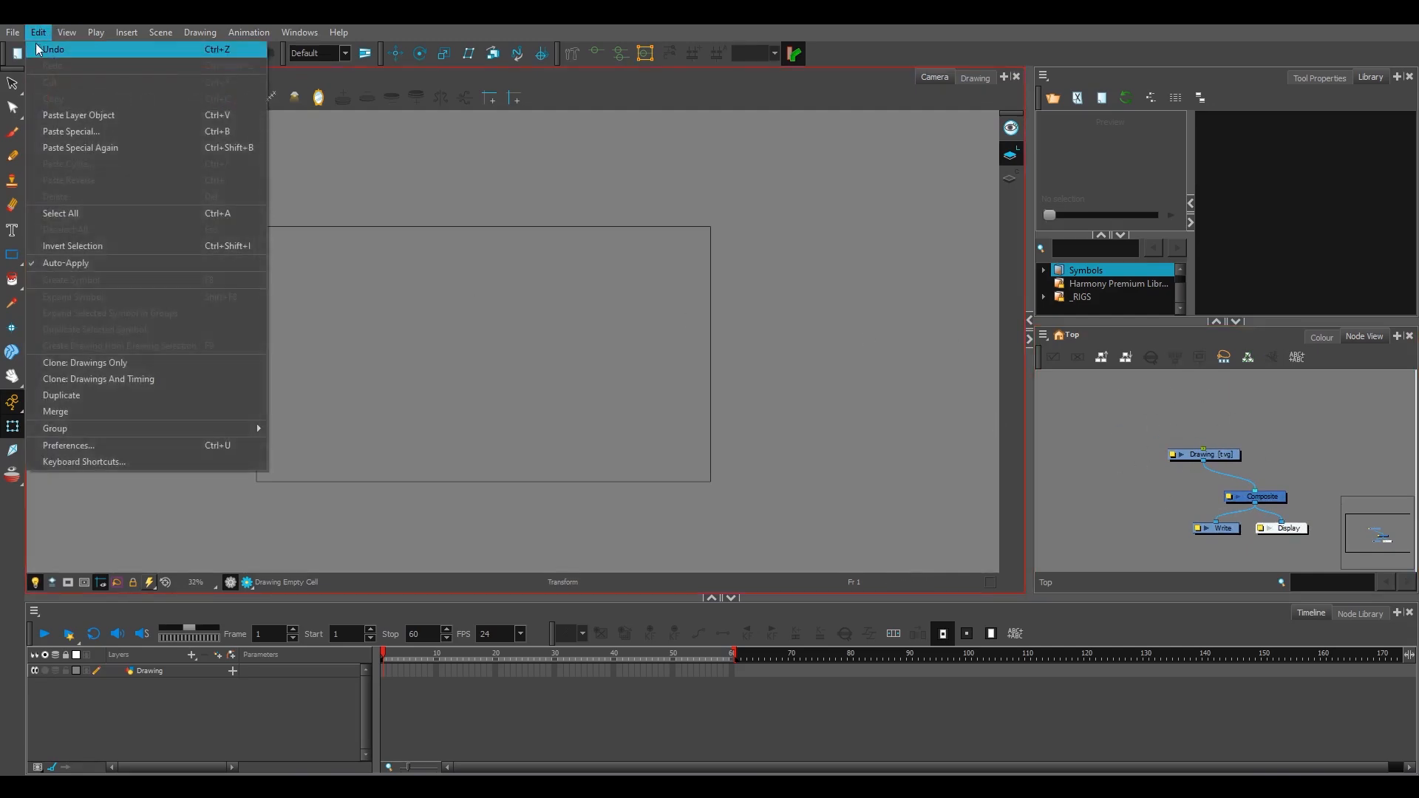
left_click(209, 445)
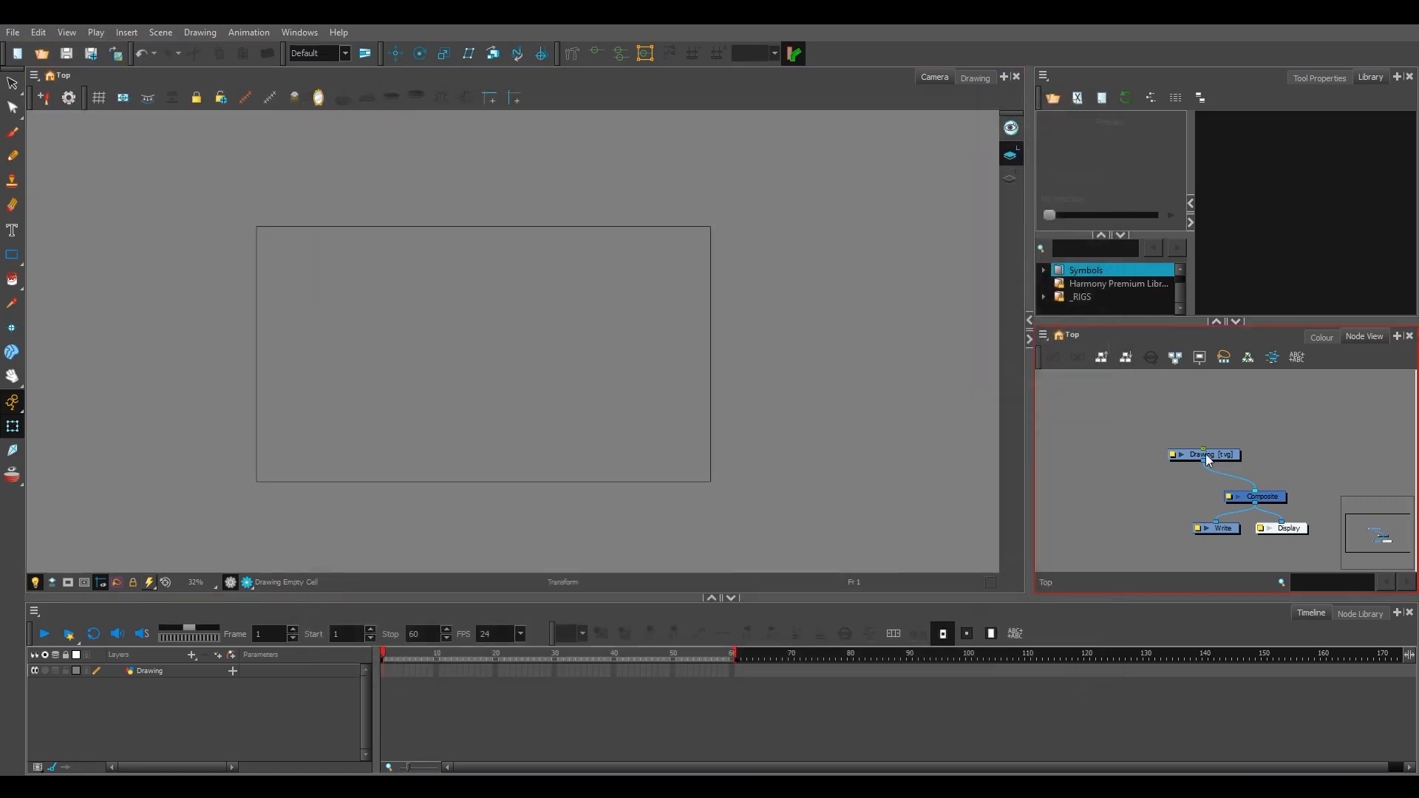
Step: Import the MANI_v04.tpl template from the _RIGS library folder into the Node View and connect MANI-G to the Composite node
left_click(1206, 456)
left_click(1116, 296)
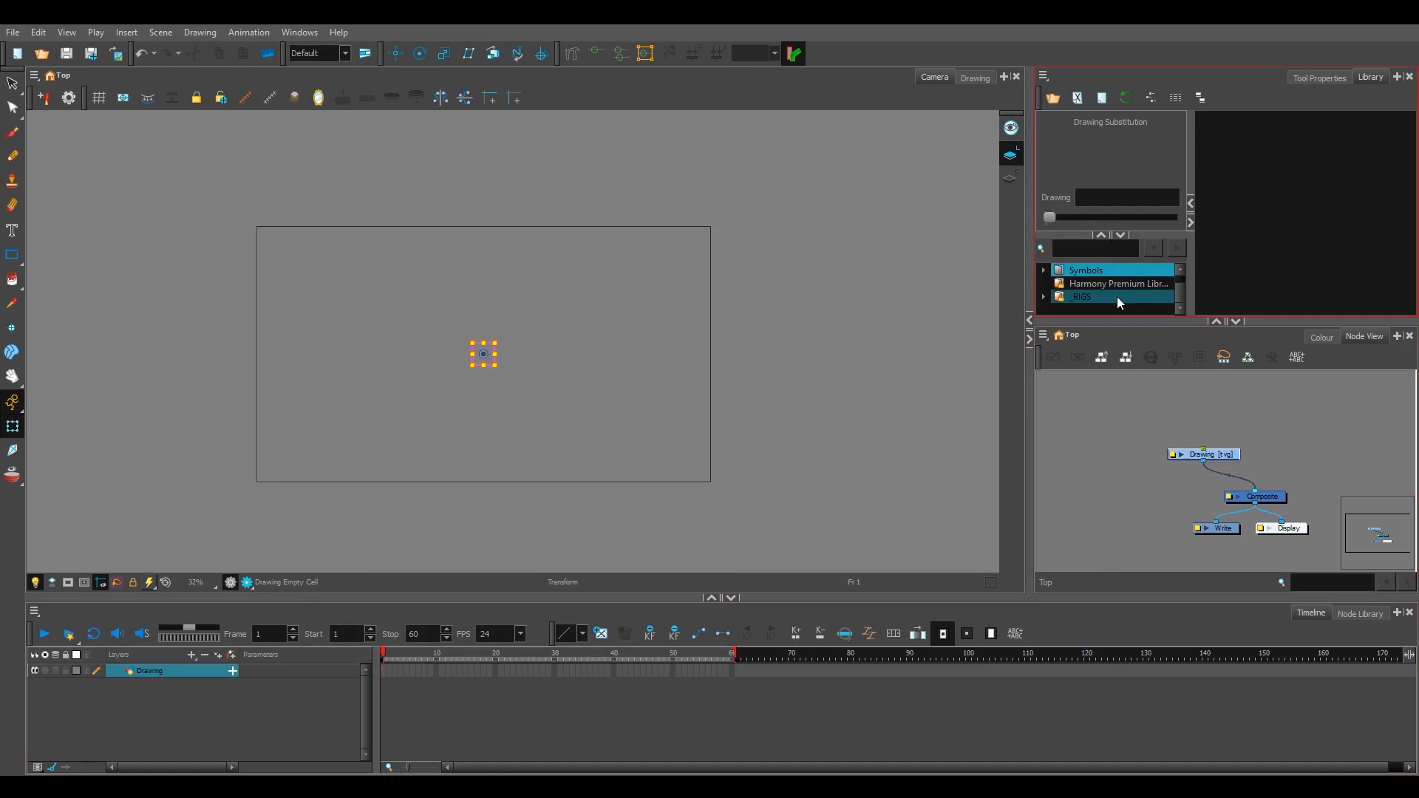
left_click_drag(1240, 132, 1275, 381)
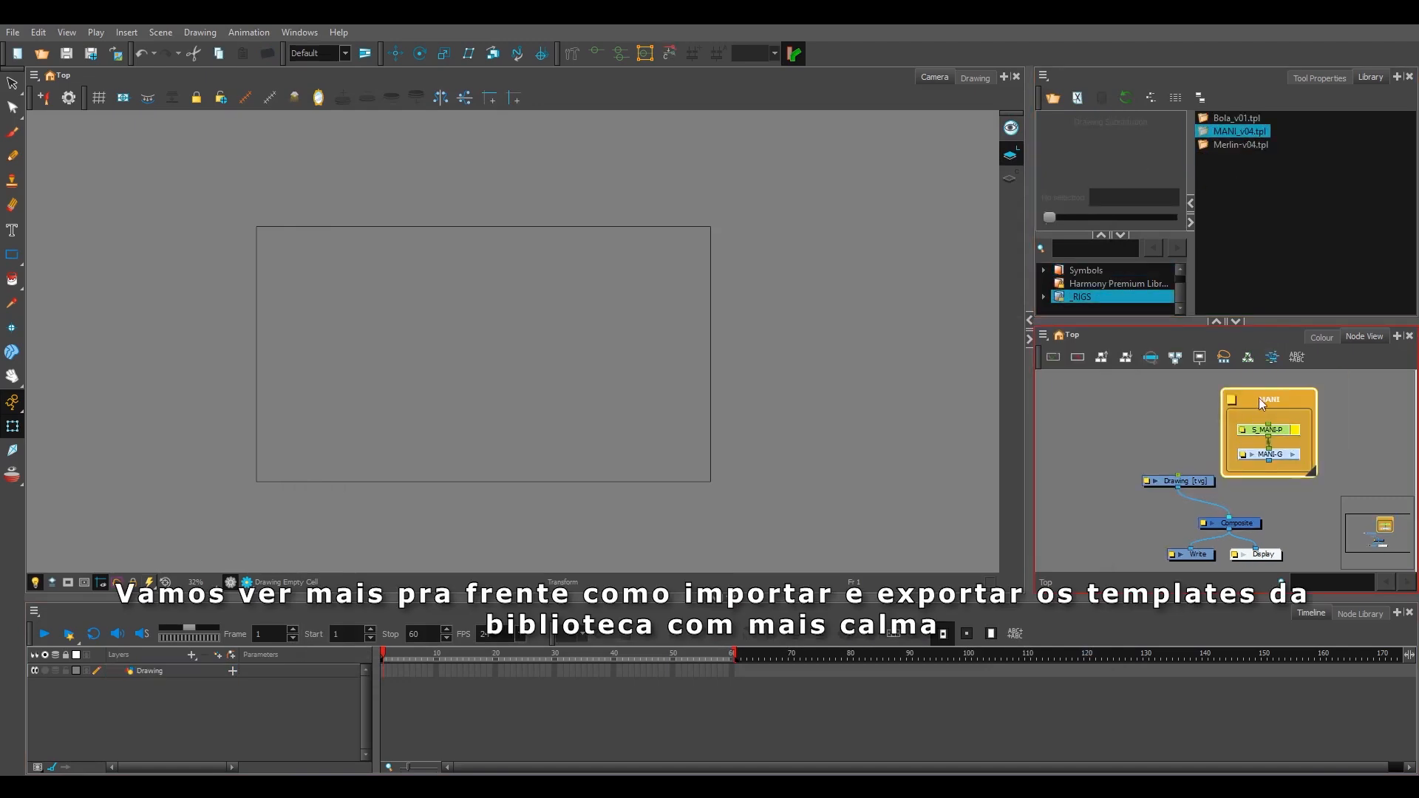
left_click_drag(1248, 453, 1240, 519)
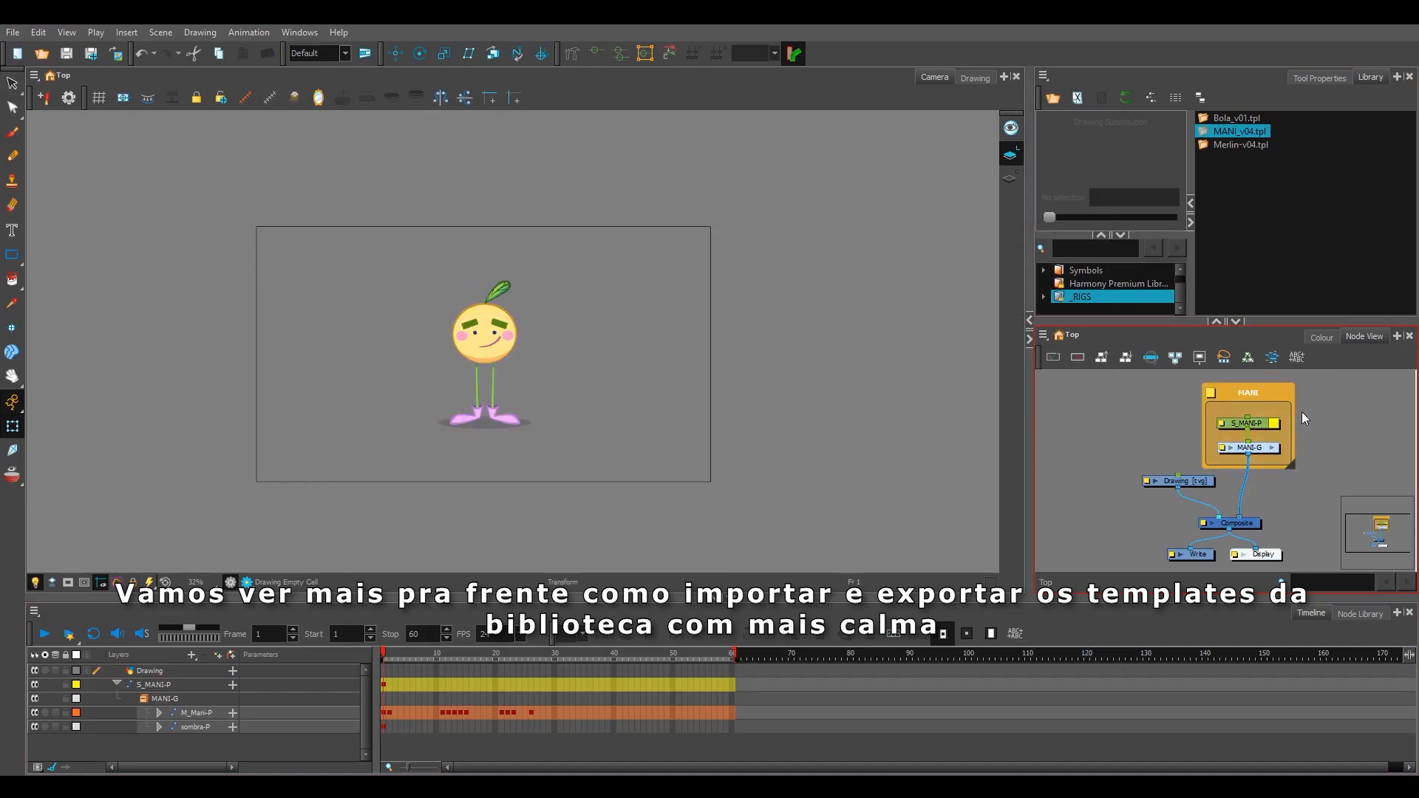
Step: Go to frame 35 on the timeline and view the character's pose more closely in the Camera view
left_click(458, 655)
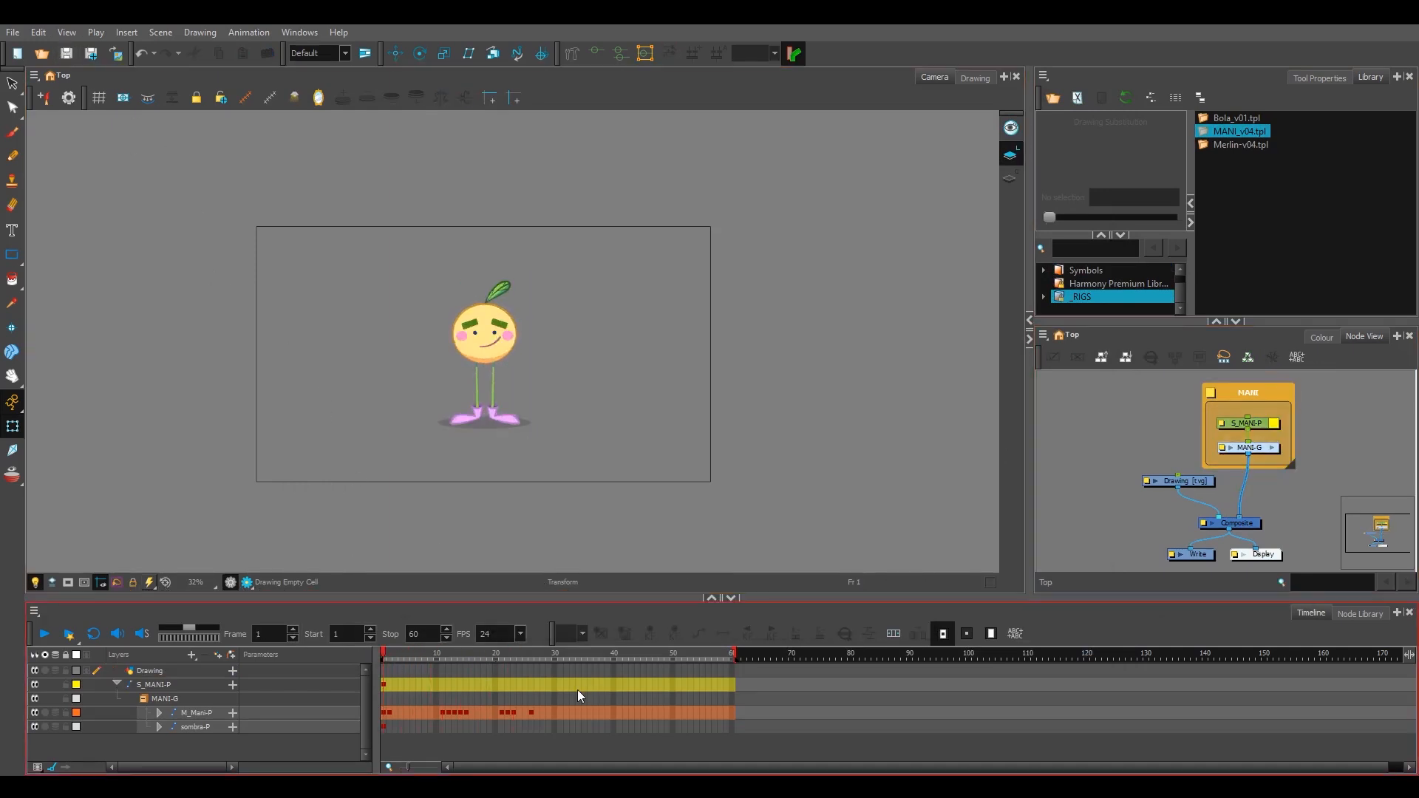
left_click(585, 716)
left_click(658, 367)
scroll(661, 367, "up", 1)
left_click_drag(664, 367, 690, 371)
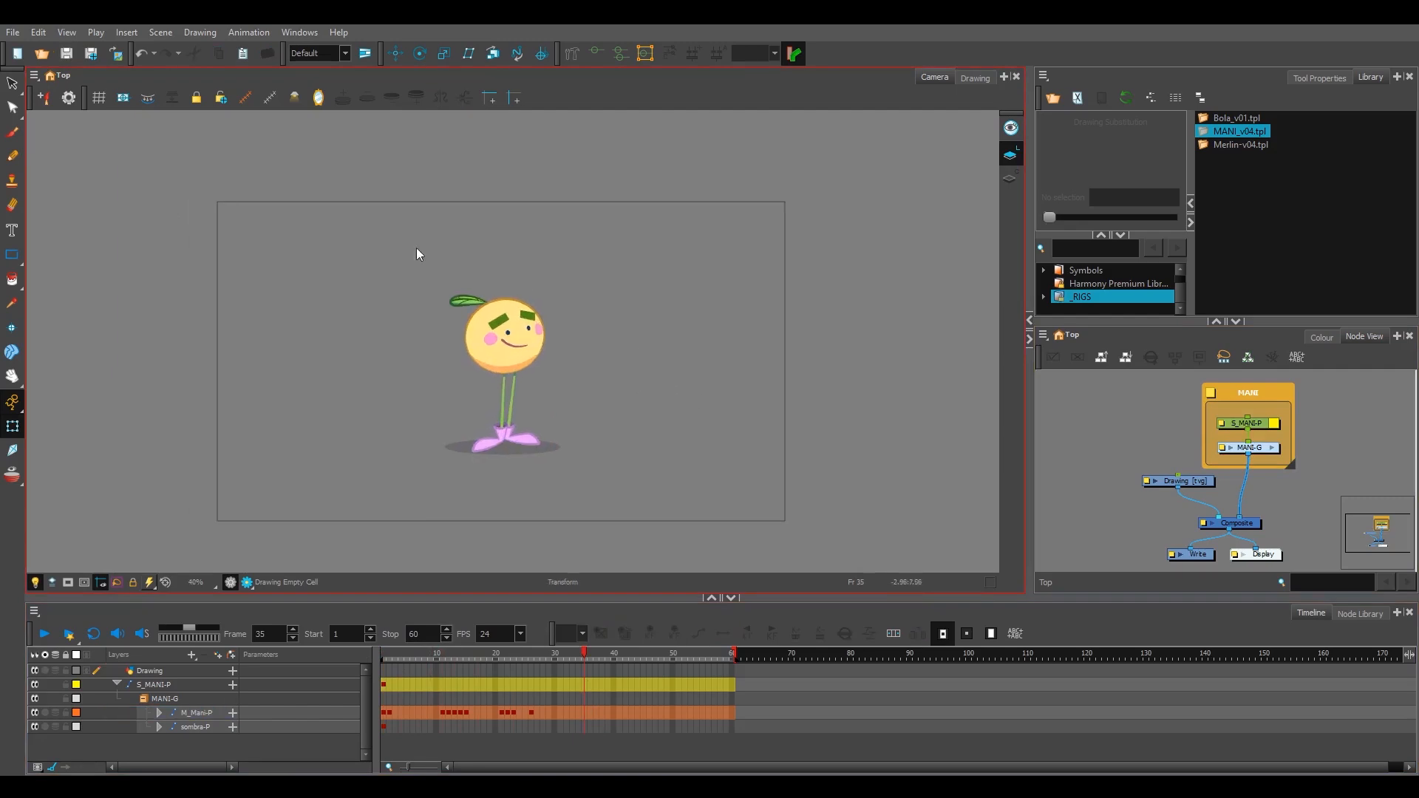
Step: Check the Stop-Motion Keyframes option in the General preferences again and accept the settings
left_click(32, 33)
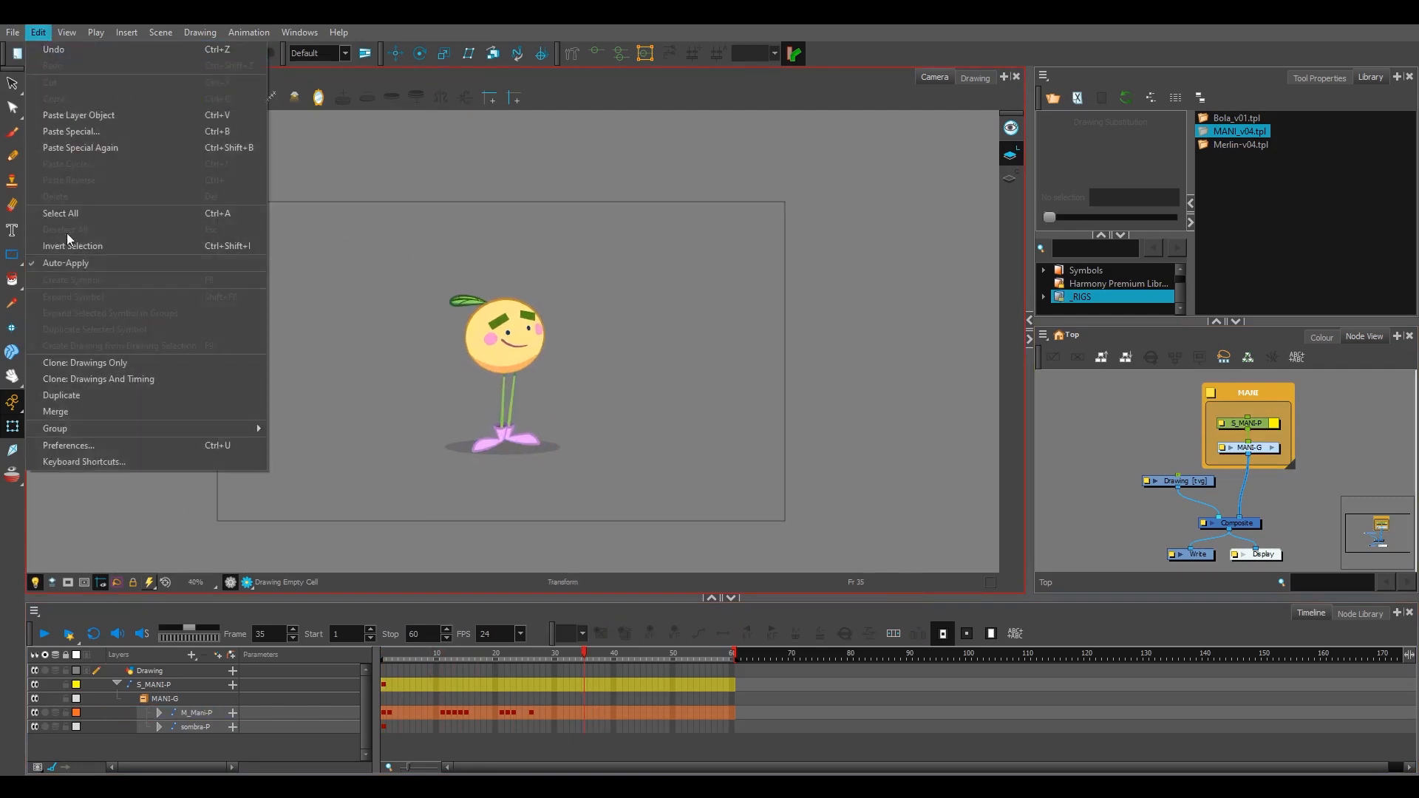
left_click(122, 446)
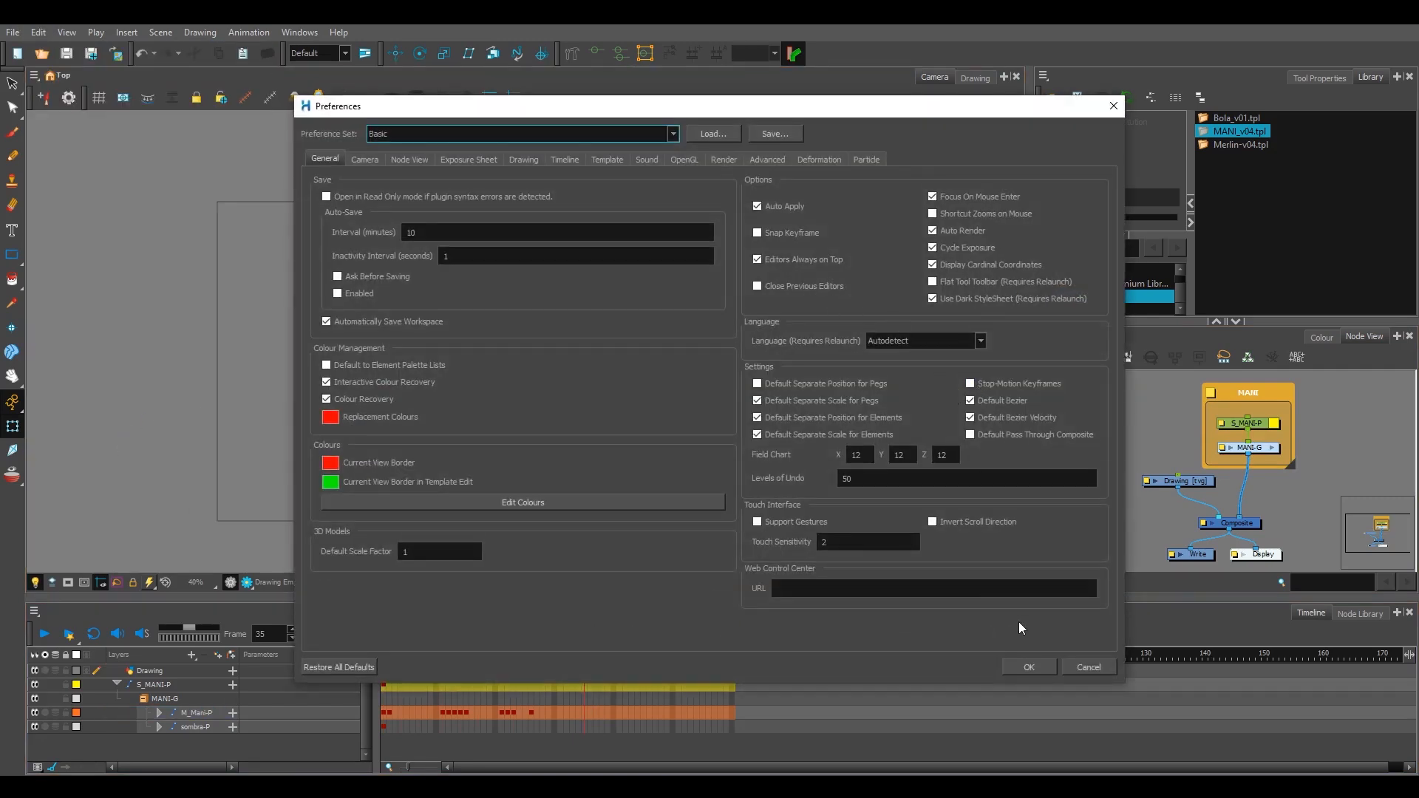
left_click(1027, 667)
Step: Add keyframes to the M_Mani-P layer at frames 34, 43 and 53
left_click(579, 712)
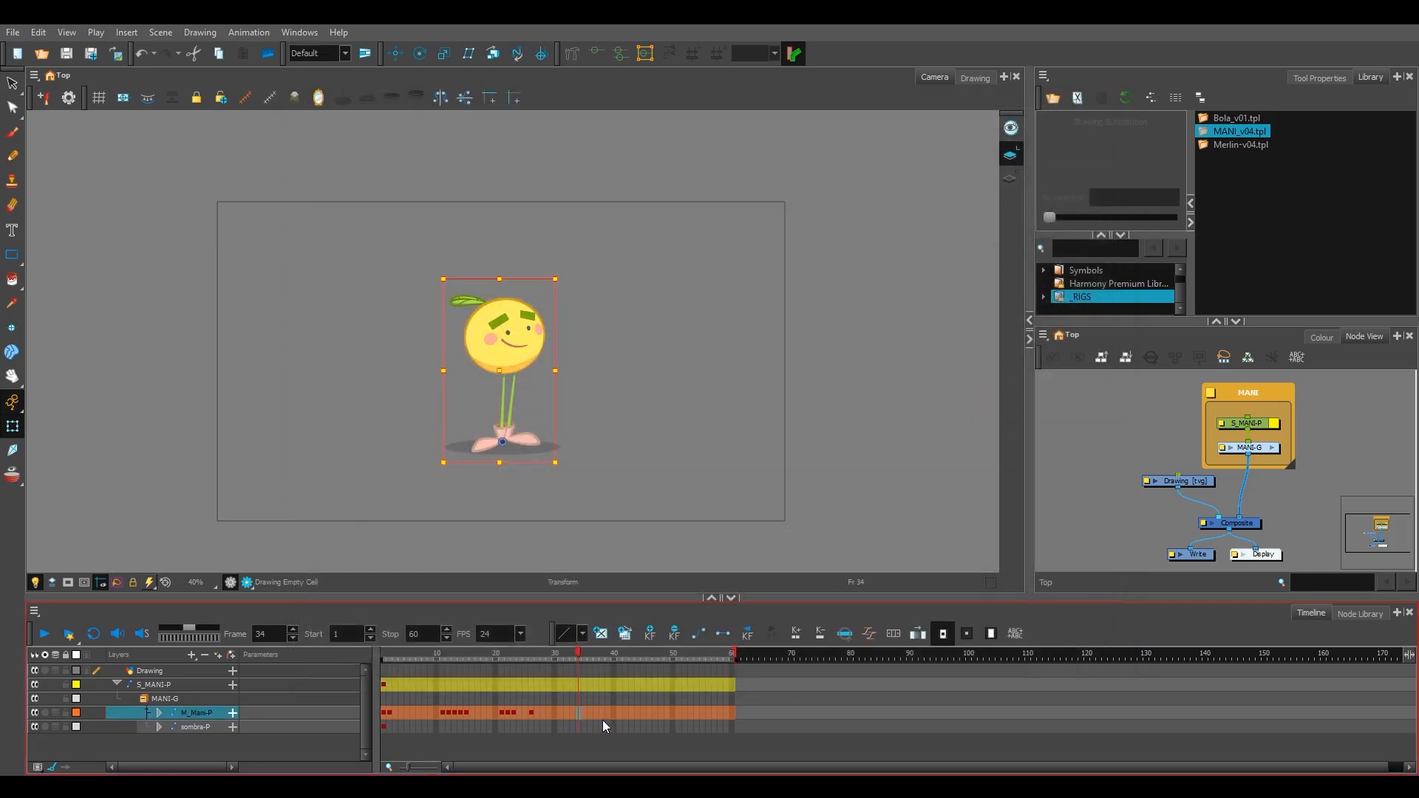
left_click(632, 716)
key("F6")
left_click(691, 717)
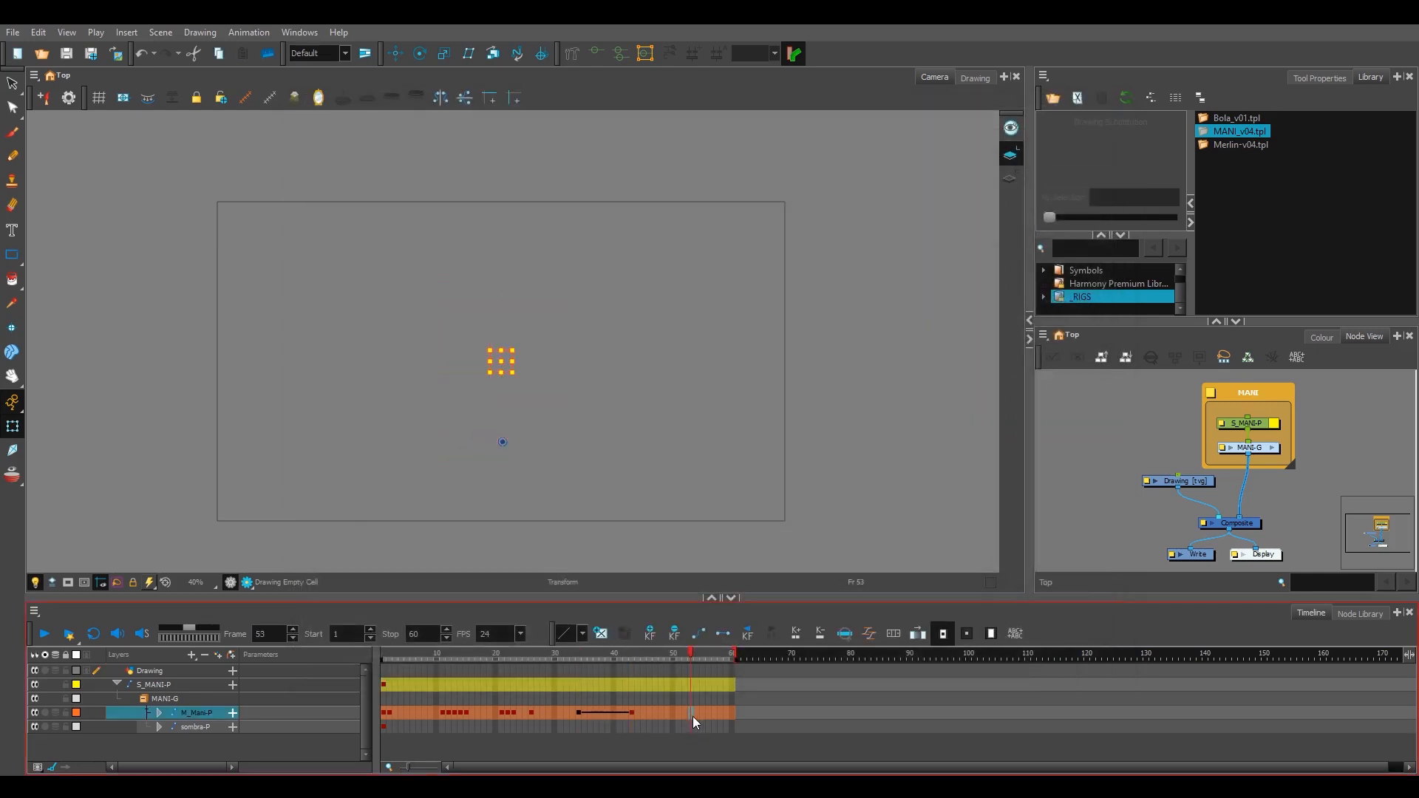
key("F6")
left_click(728, 717)
left_click(670, 655)
key("F5")
Step: Move the character up and to the right at frame 43 and to the lower right at frame 53, and review the motion
mouse_move(711, 655)
left_mouse_down()
mouse_move(588, 649)
mouse_move(614, 655)
left_mouse_up()
left_click(633, 710)
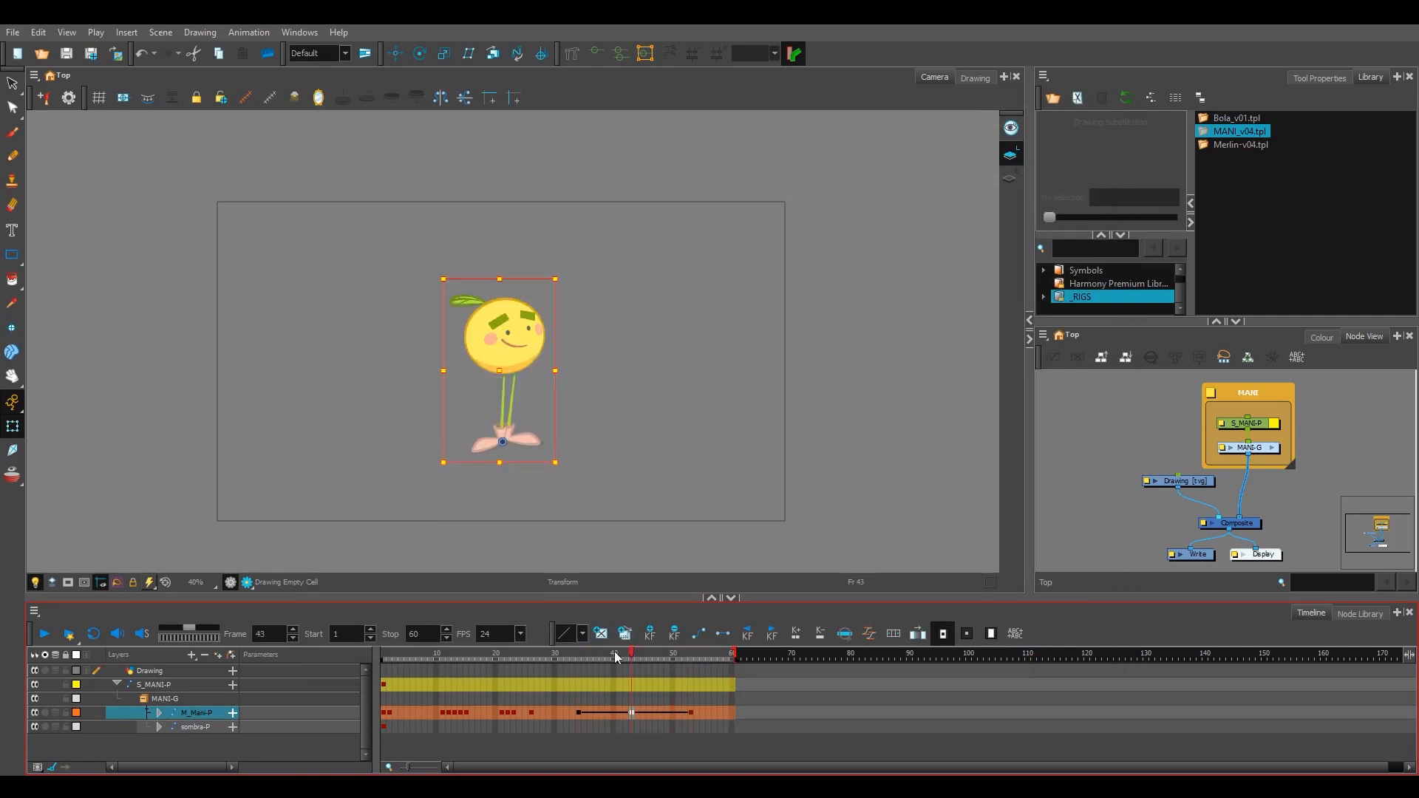
left_click_drag(505, 375, 582, 311)
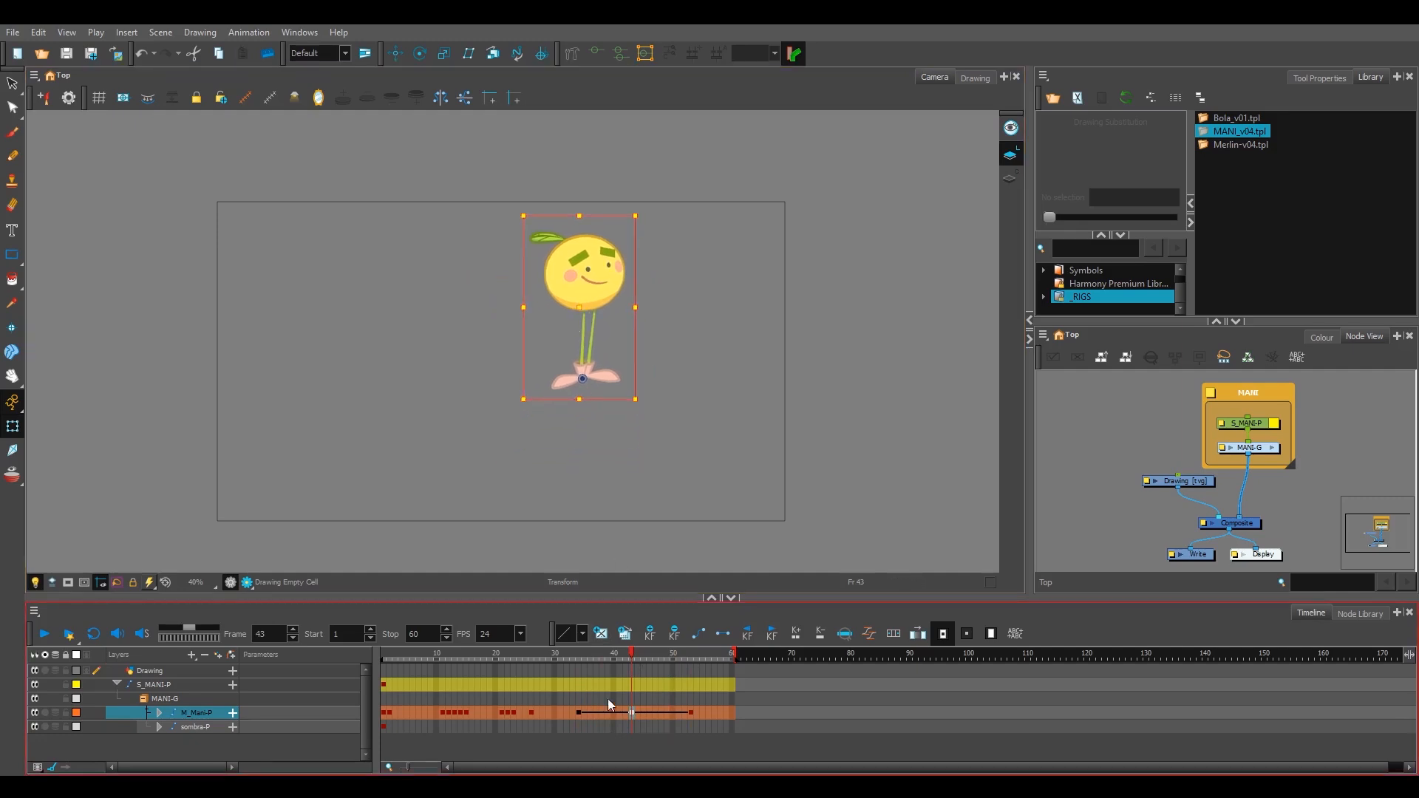
left_click(692, 714)
left_click_drag(517, 368, 710, 422)
left_click_drag(689, 653, 578, 660)
left_click(55, 640)
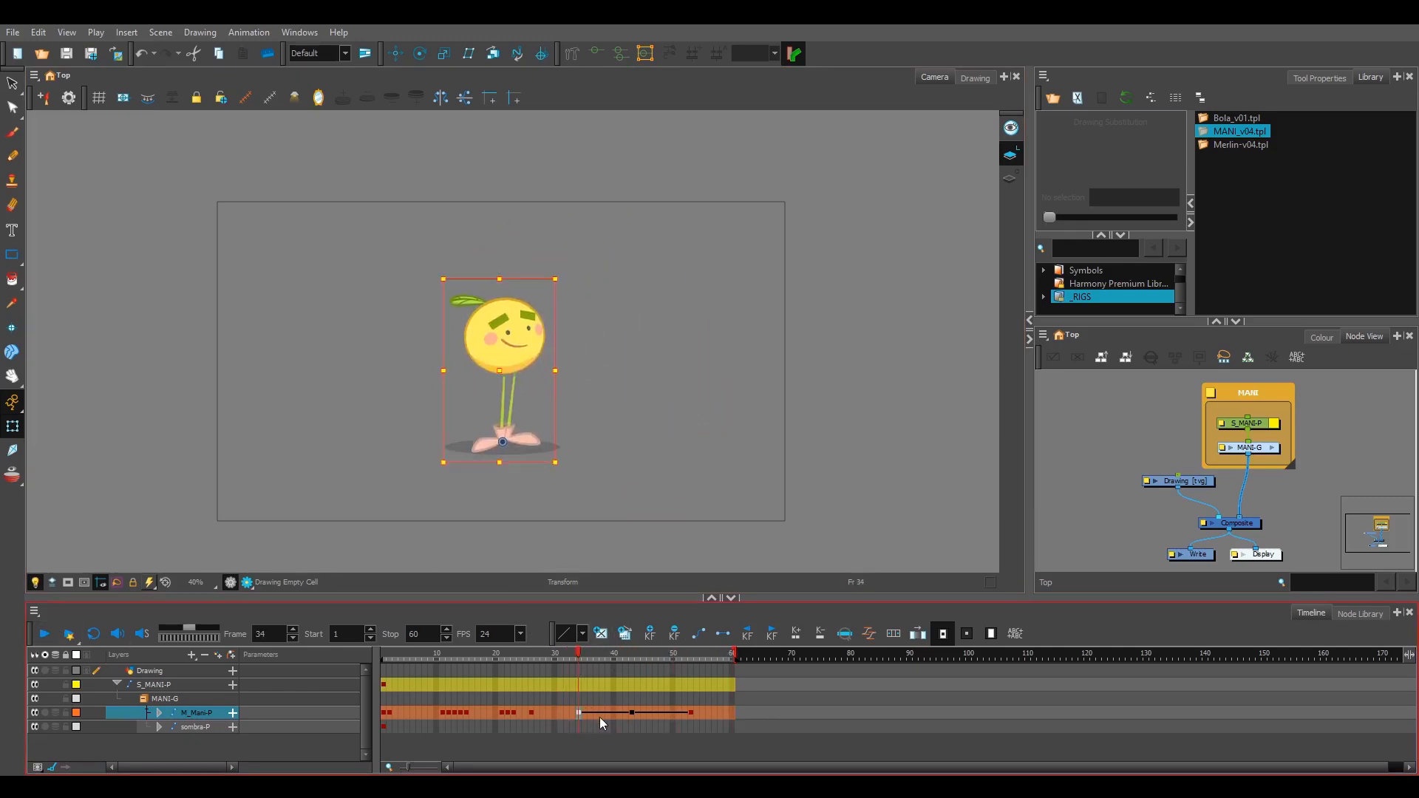
Step: Remove the tween between the M_Mani-P keyframes at frames 34 and 43, and add it back
key("ctrl+l")
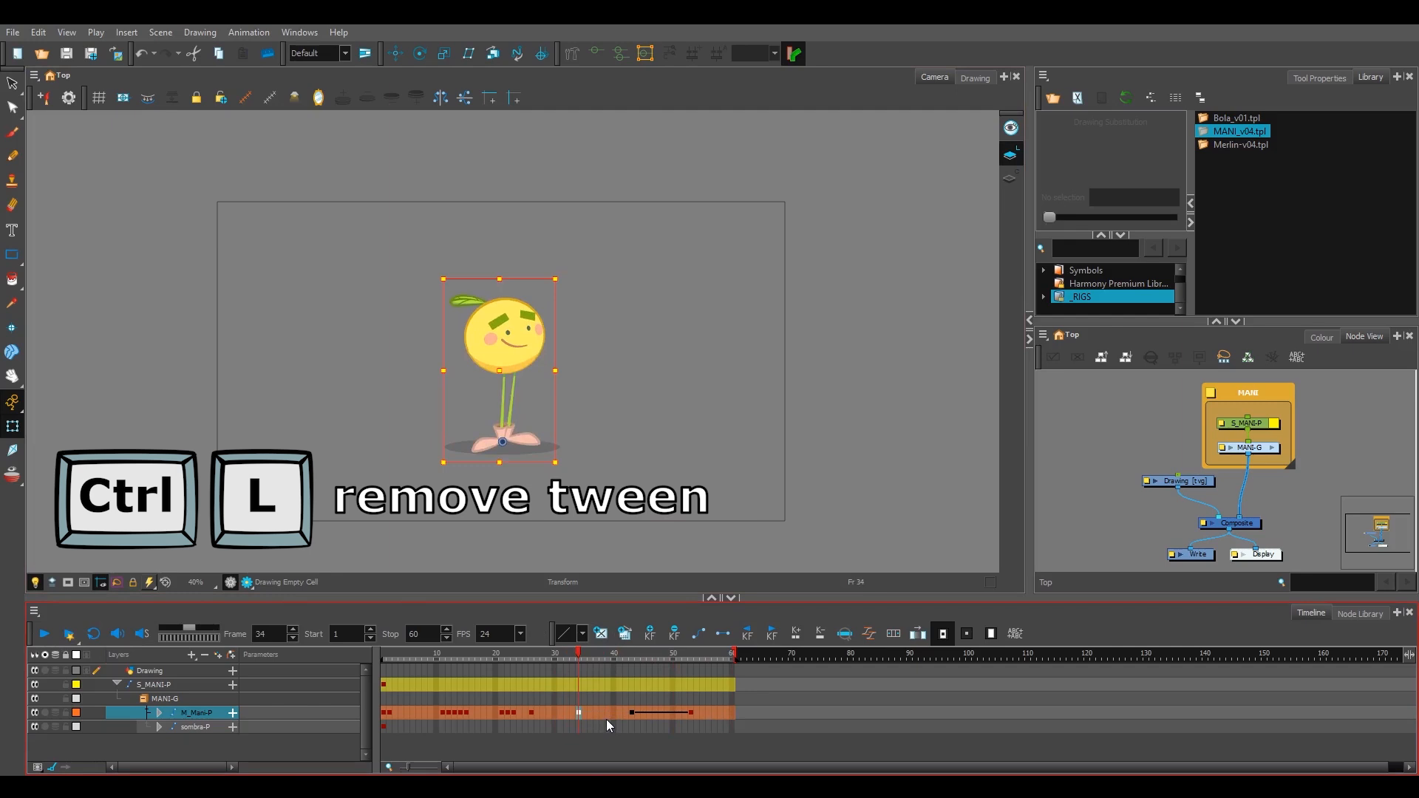
key("ctrl+k")
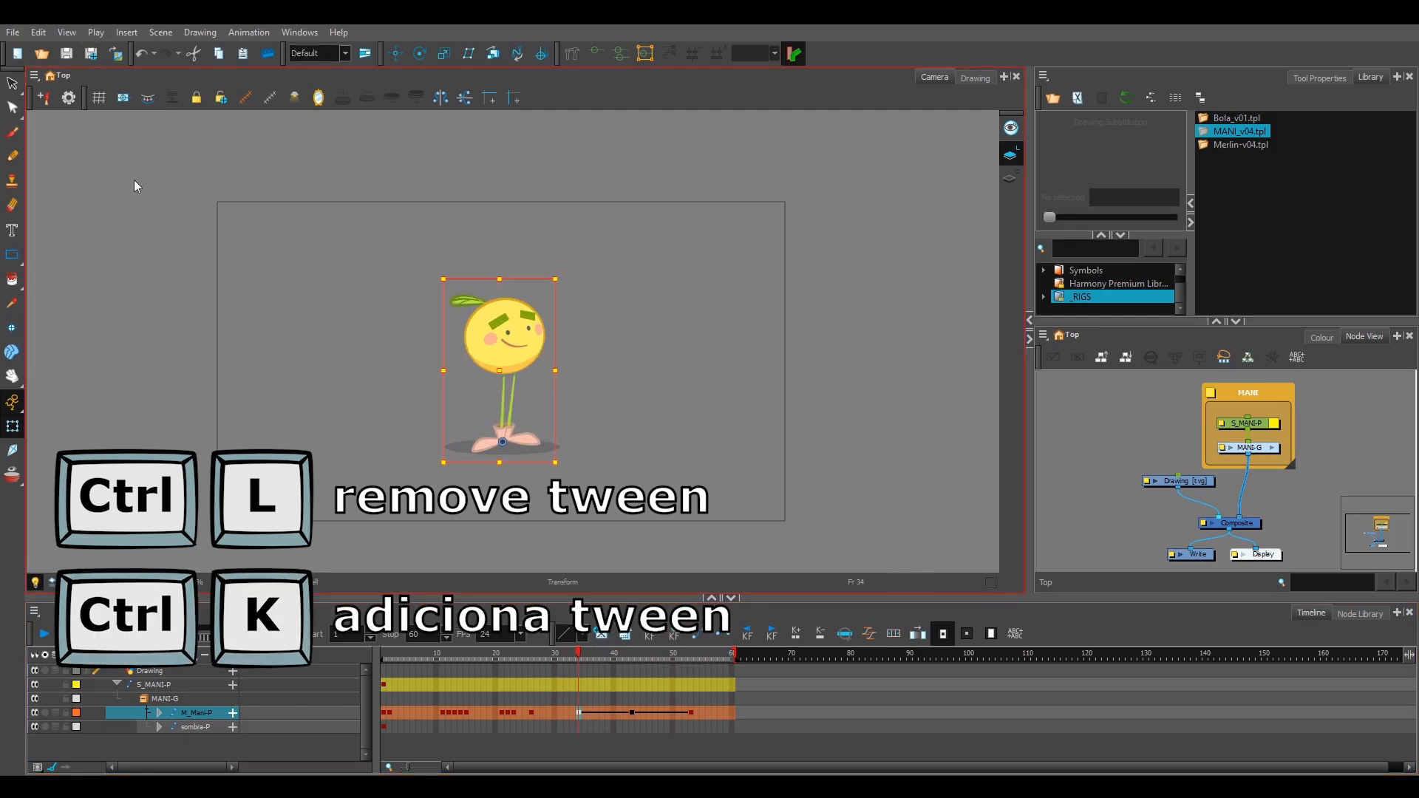
left_click_drag(595, 658, 578, 686)
Step: Enable Stop-Motion Keyframes in the General preferences and accept the settings
left_click(36, 33)
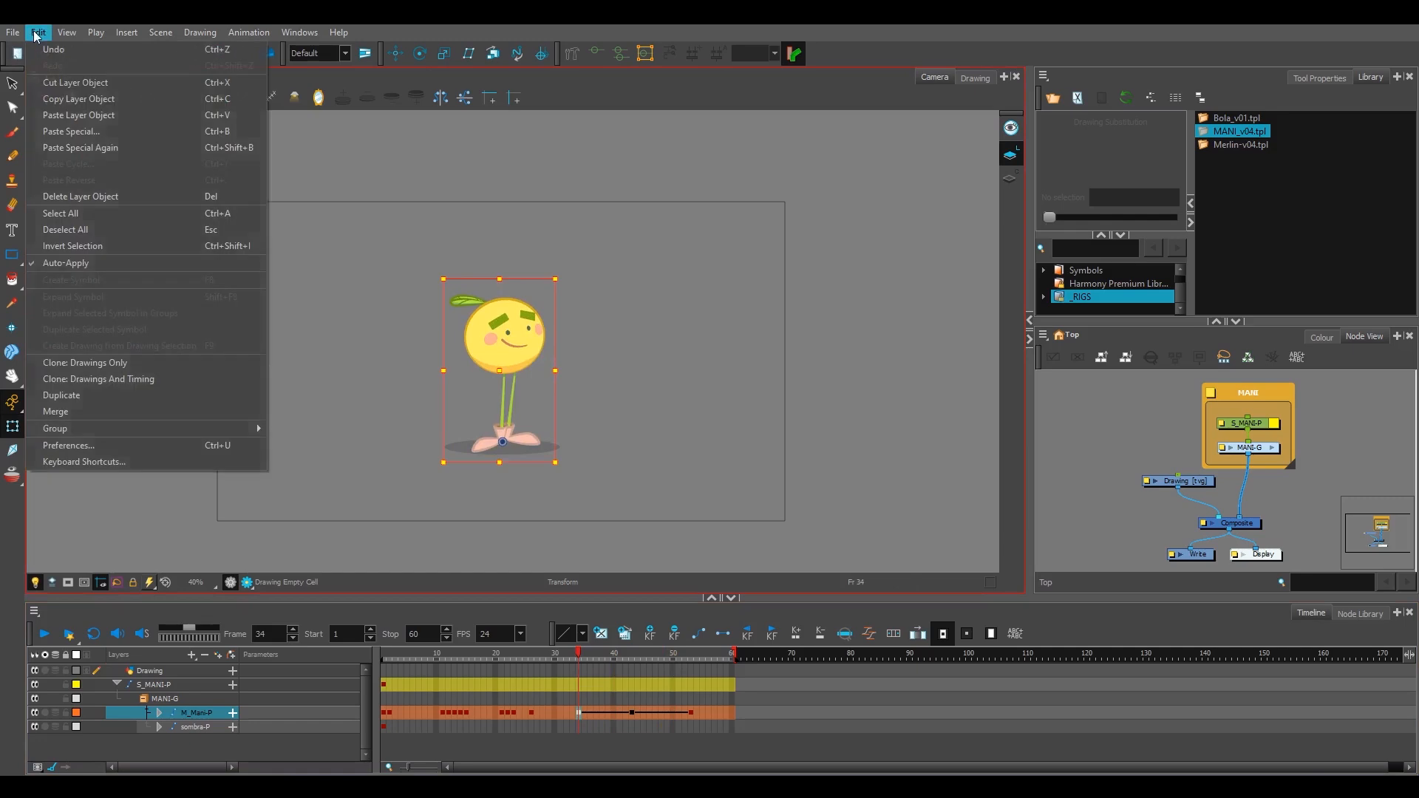
left_click(170, 446)
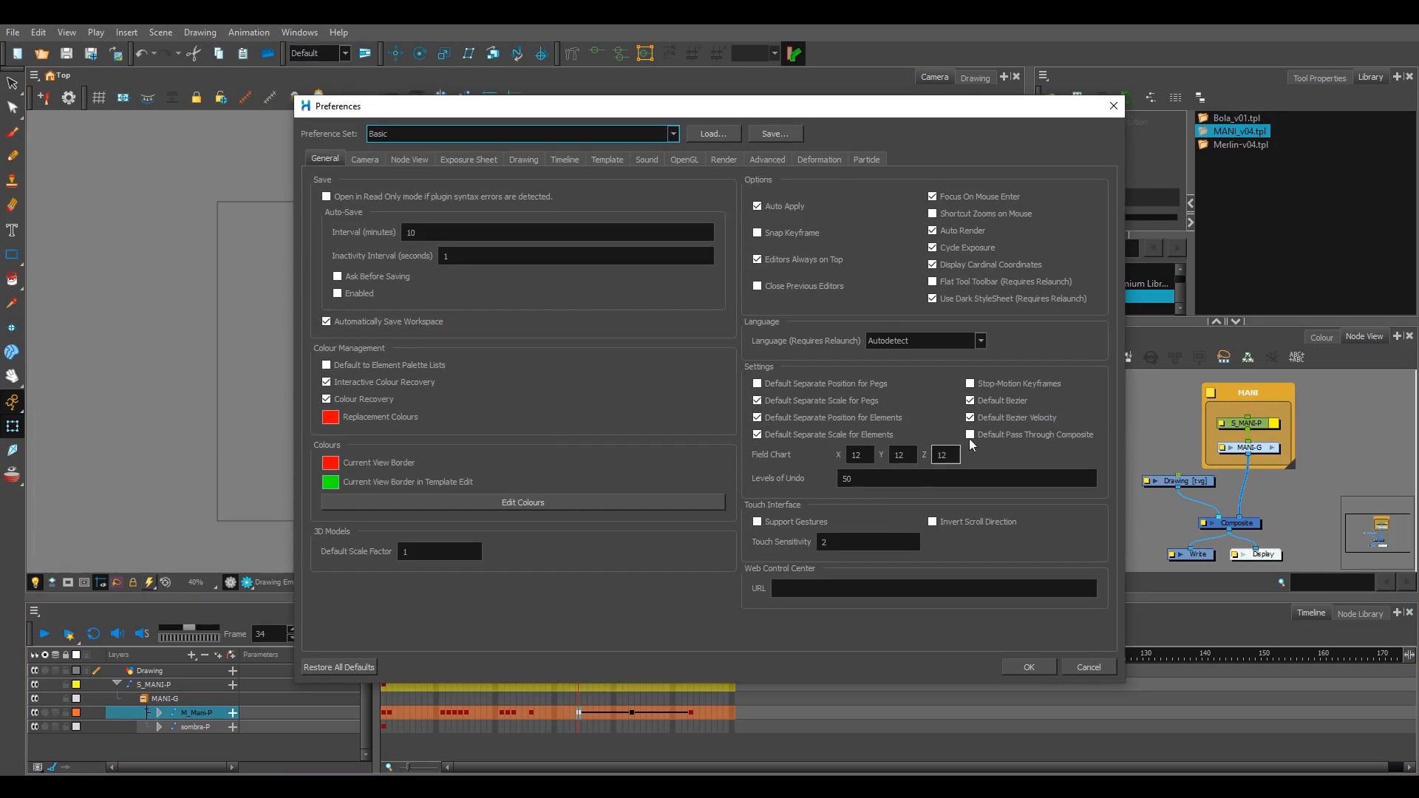
left_click(979, 387)
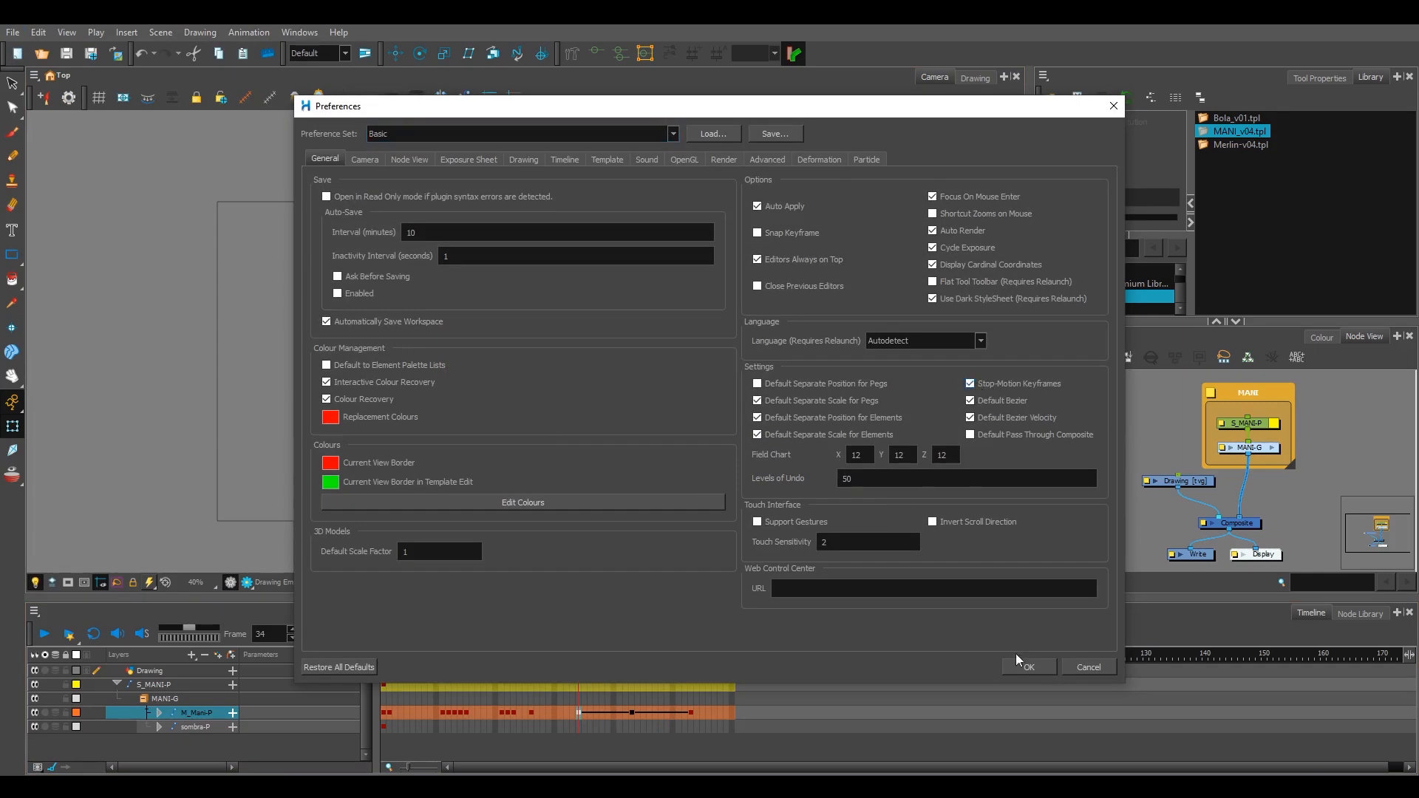
left_click(1029, 667)
Step: Remove the tween between the M_Mani-P keyframes from frame 34 to frame 53, and play back the motion
left_click_drag(582, 714, 639, 716)
mouse_move(597, 657)
left_mouse_down()
mouse_move(632, 661)
mouse_move(615, 658)
left_mouse_up()
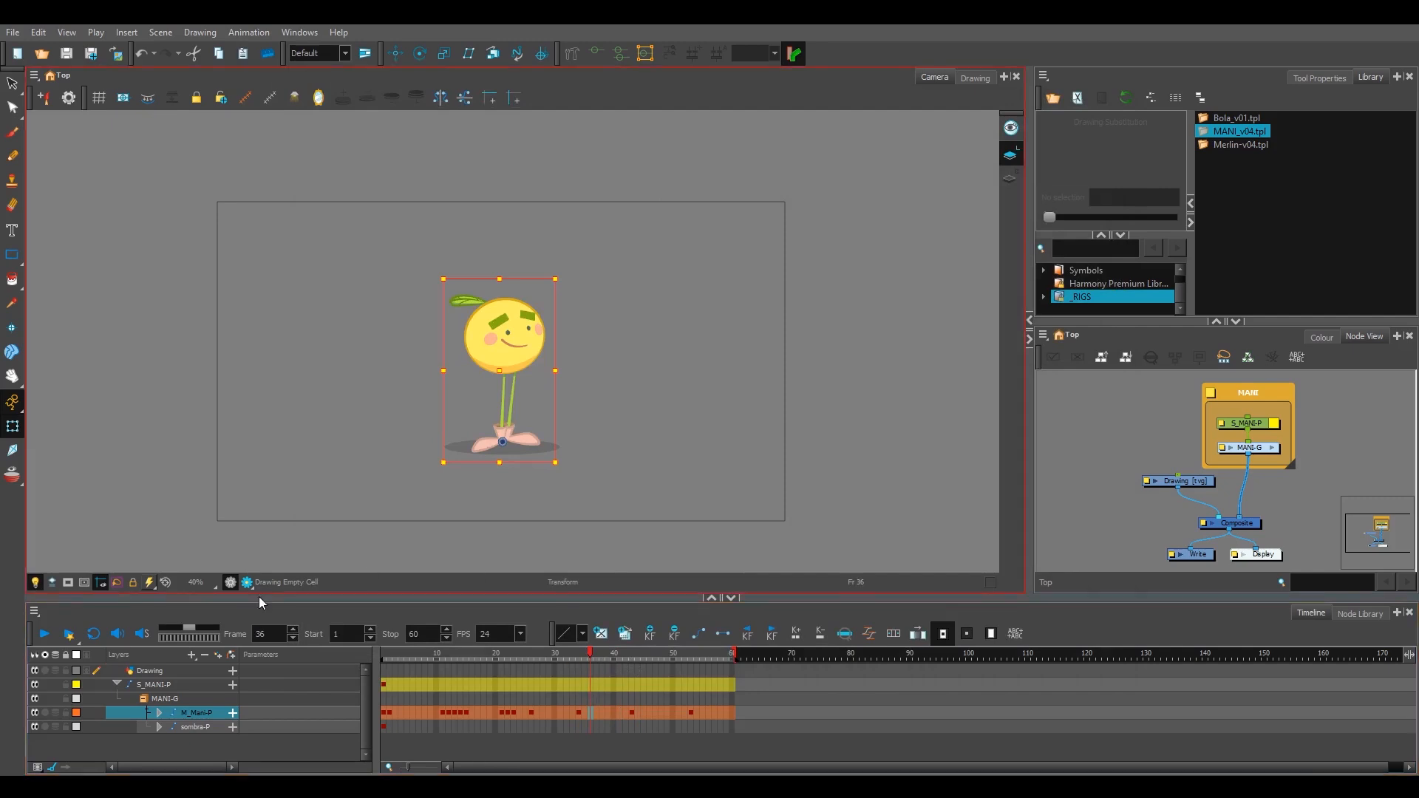
left_click(601, 657)
left_click(580, 655)
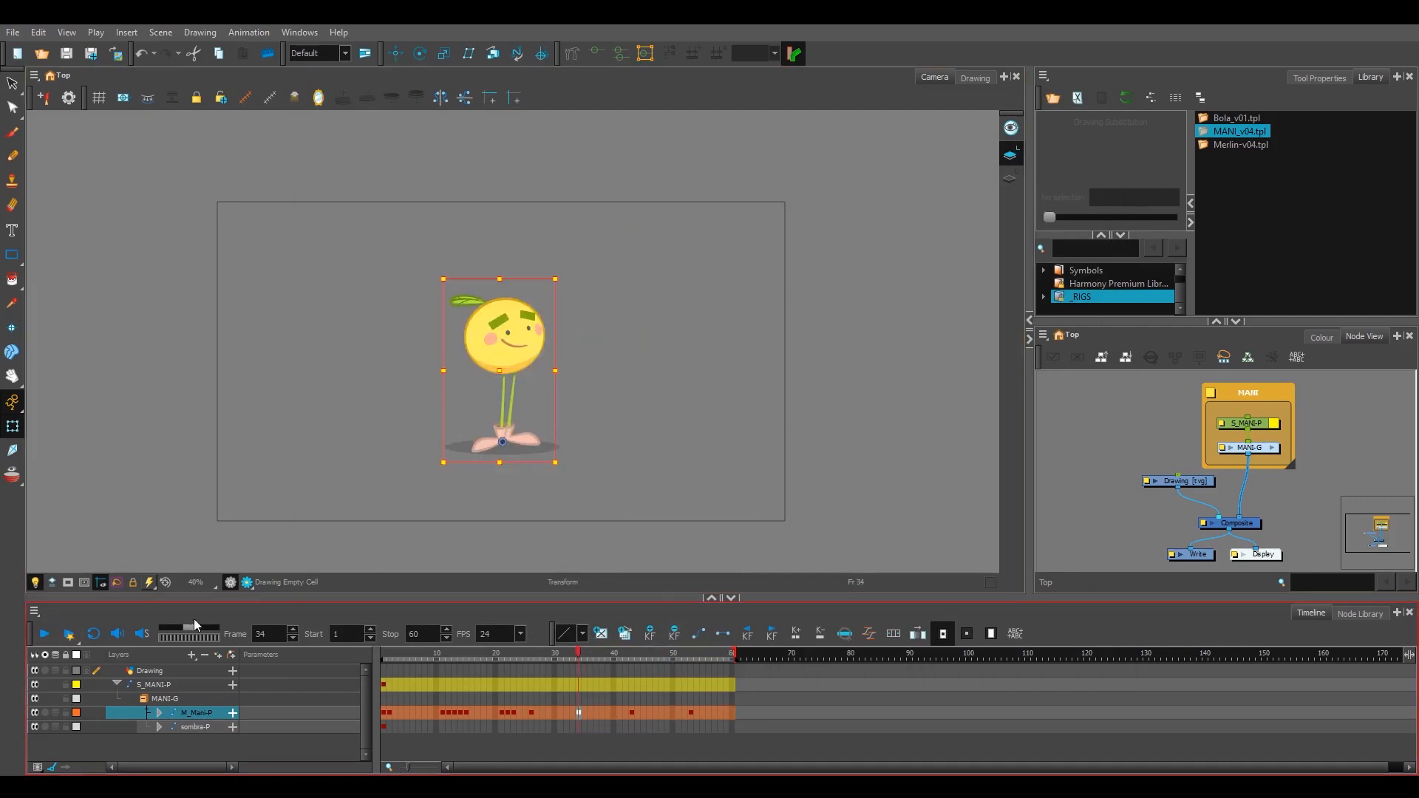
left_click(44, 634)
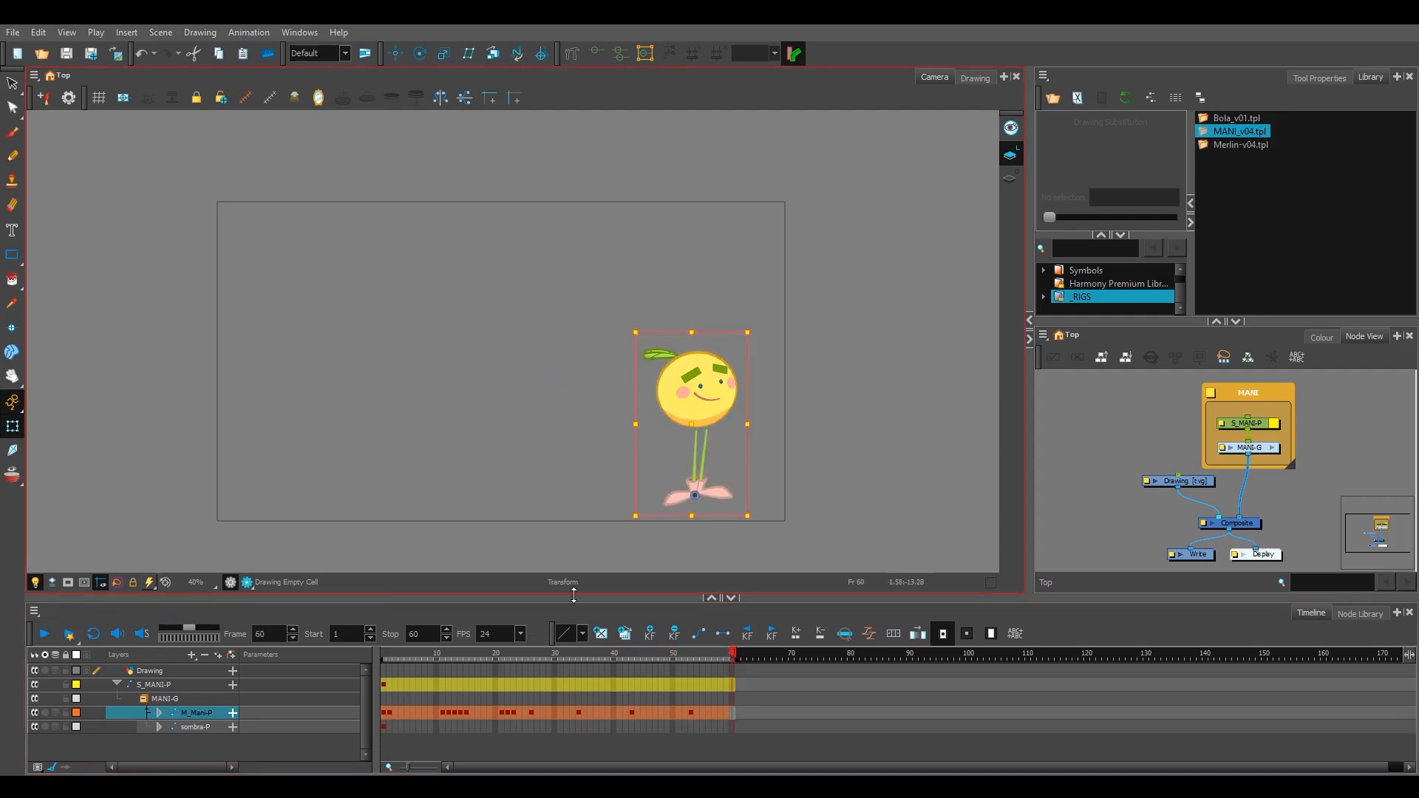
left_click(584, 654)
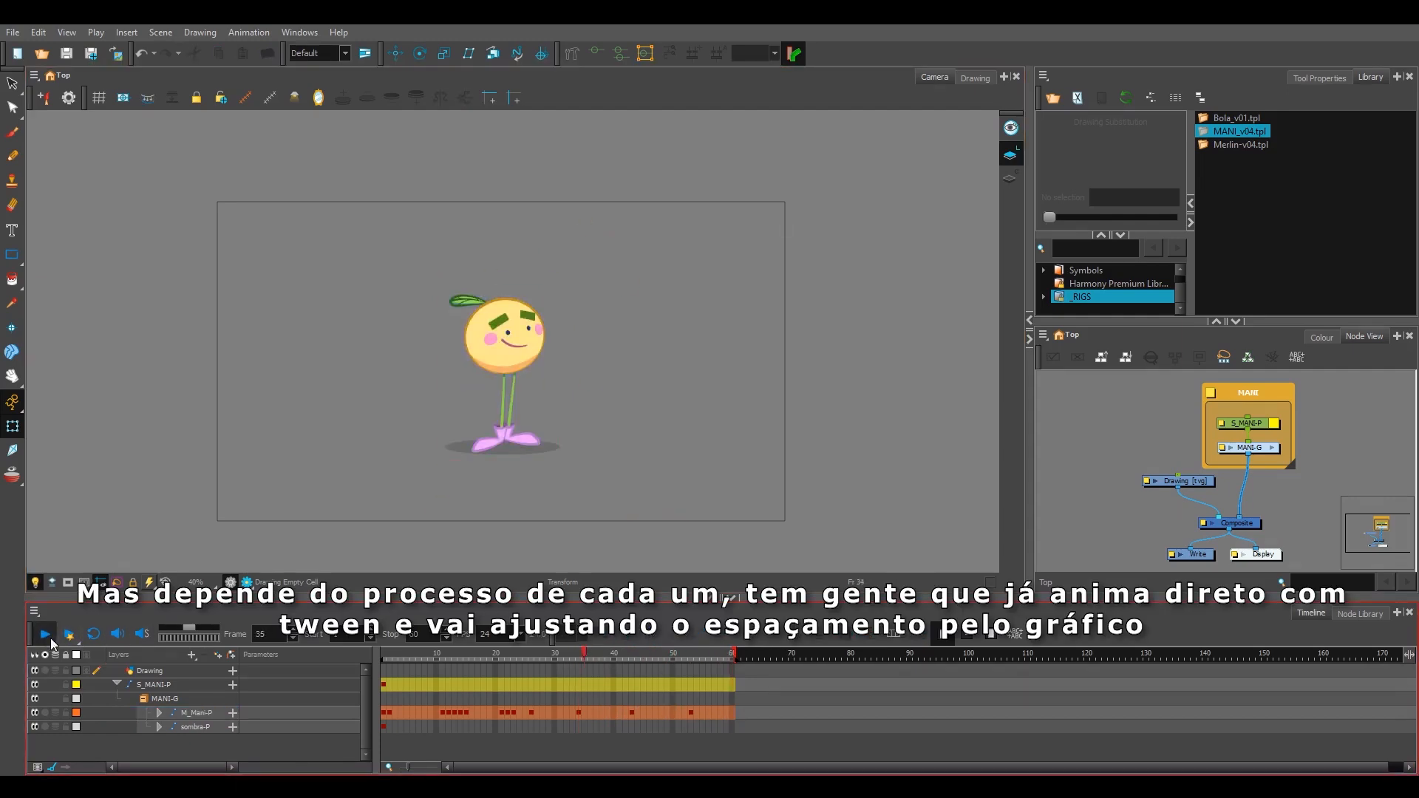
left_click(50, 638)
Step: Add M_Mani-P keyframes at frames 37 and 40, and shift the character slightly to the right between the main poses
left_click(579, 660)
left_click(614, 713)
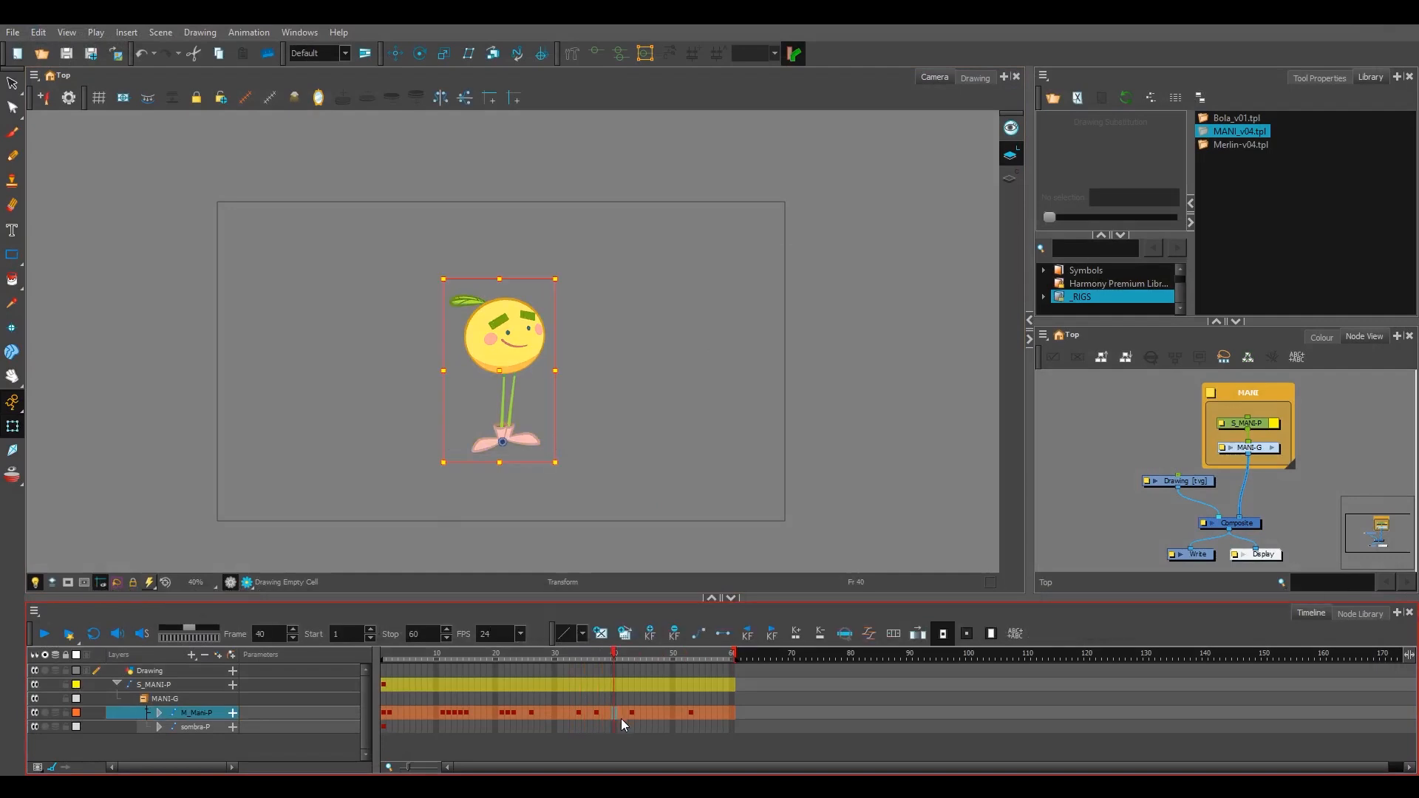
left_click_drag(597, 714, 618, 716)
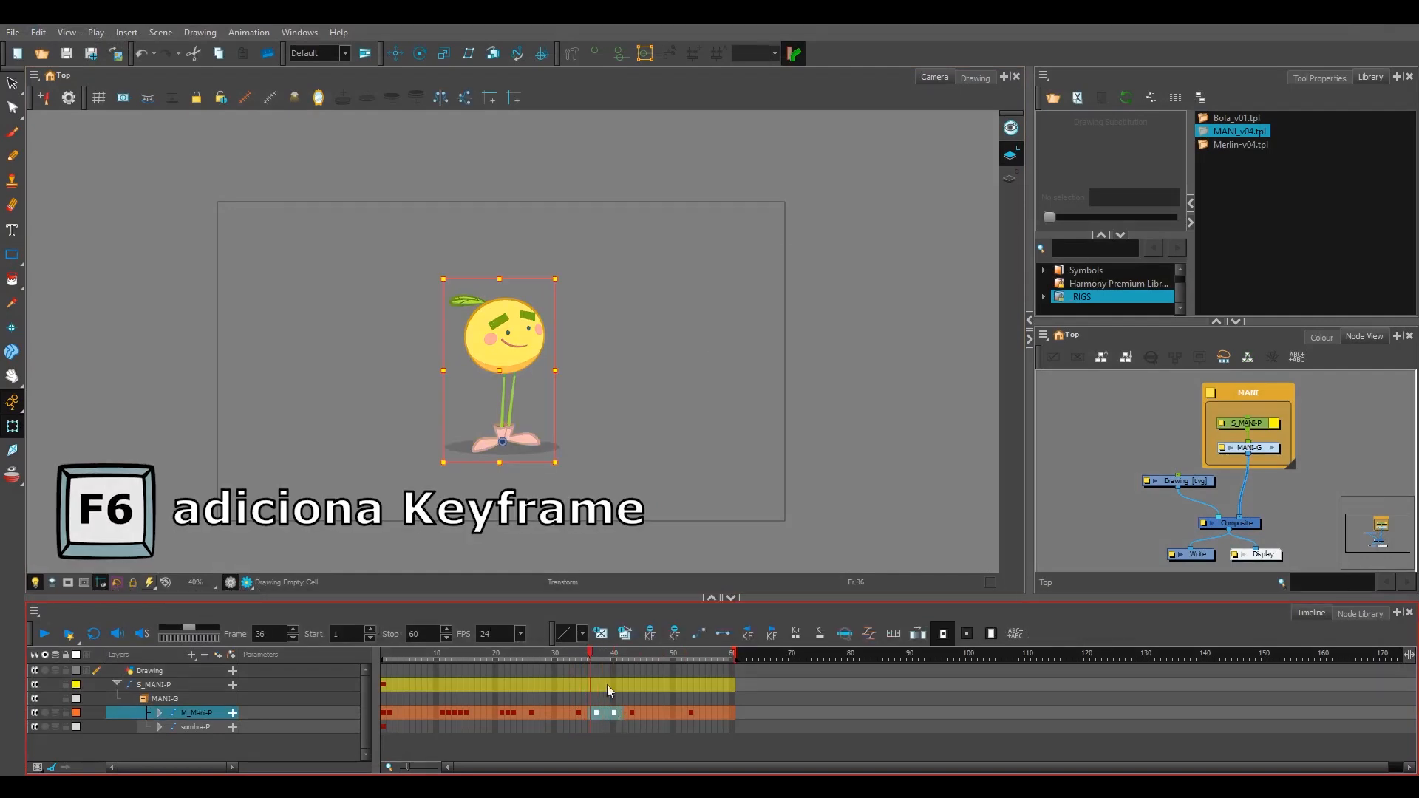
left_click(596, 713)
mouse_move(500, 373)
left_mouse_down()
mouse_move(509, 355)
mouse_move(511, 372)
left_mouse_up()
left_click(614, 713)
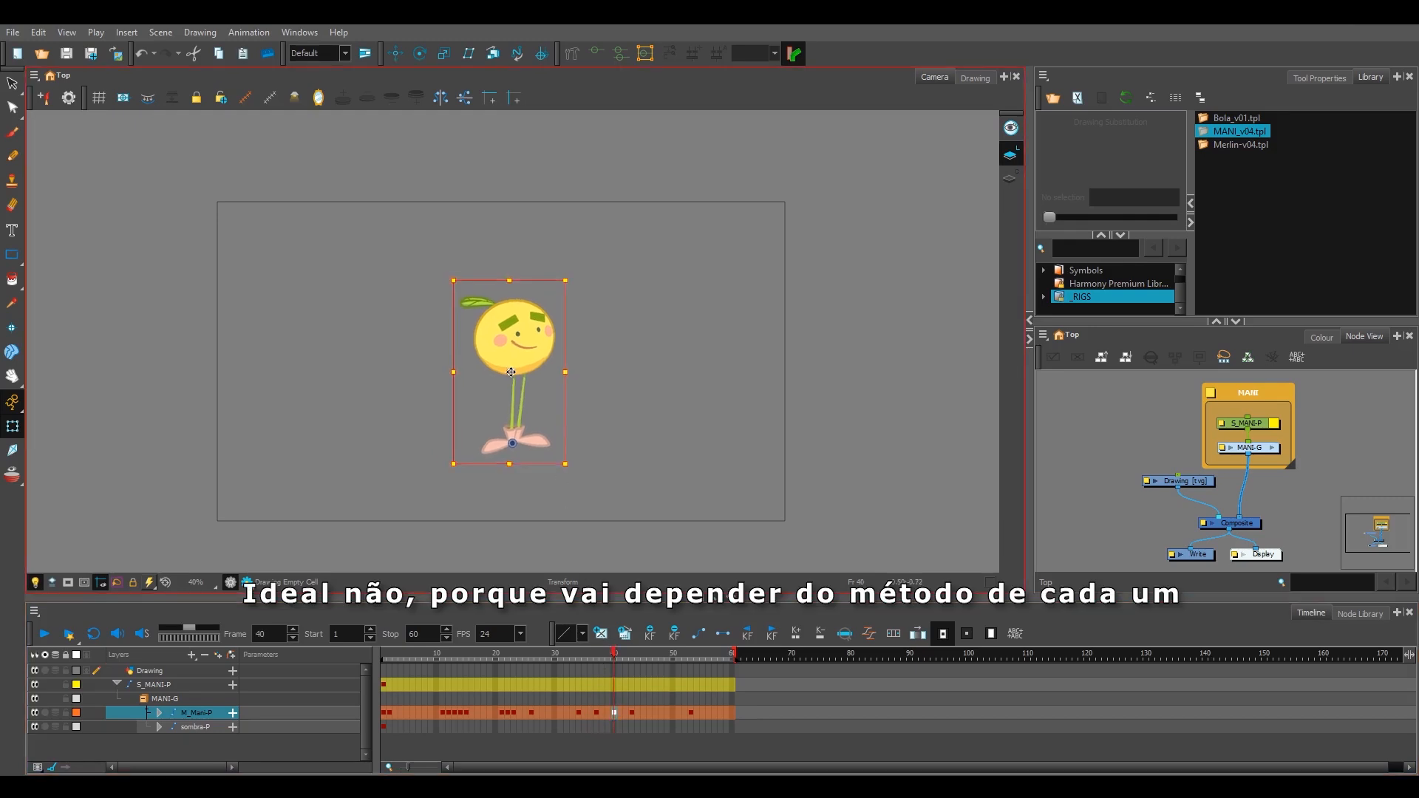
Step: Delete all M_Mani-P keyframes after frame 34
left_click_drag(612, 656, 578, 657)
key("Delete")
left_click(631, 714)
key("Delete")
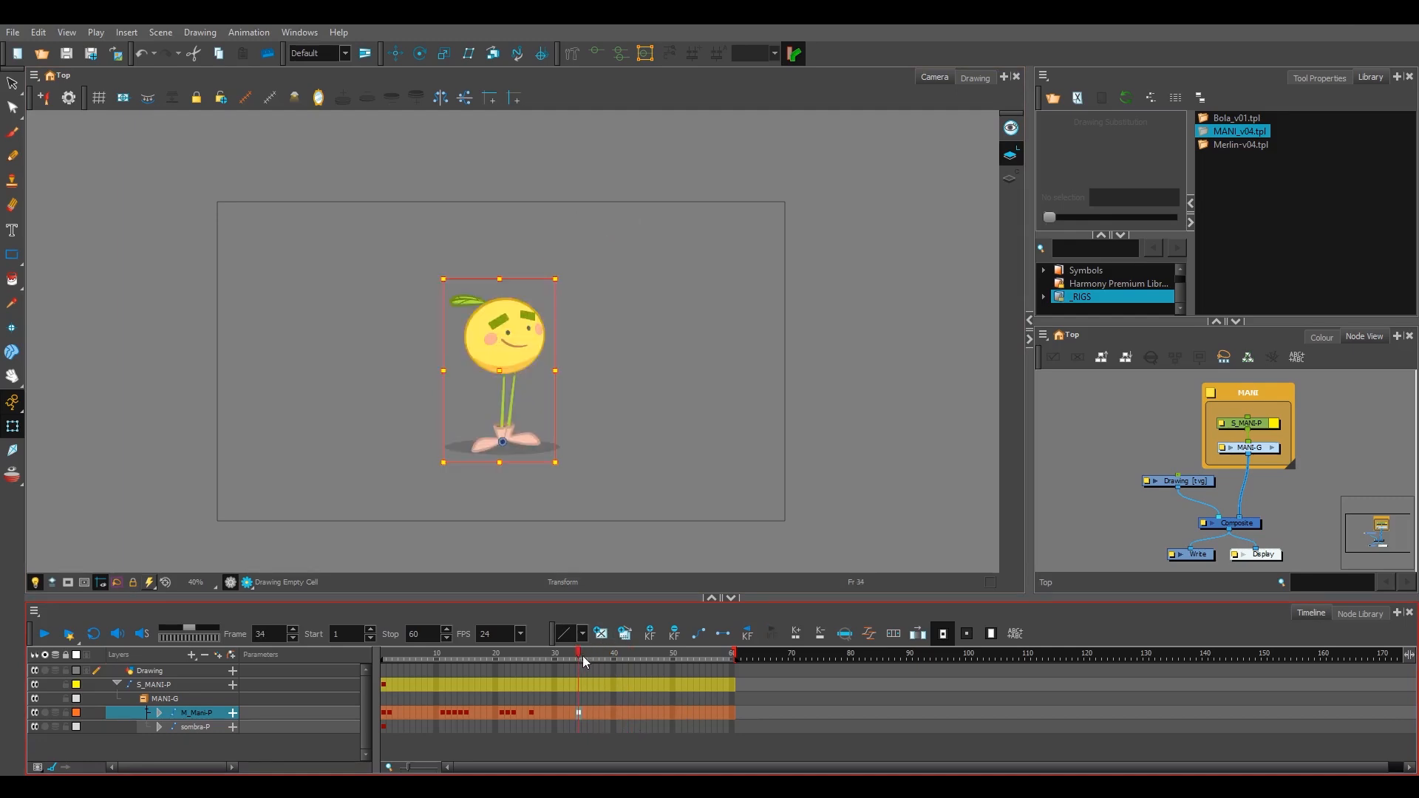
Step: Review the keyframe options in the General preferences and close the dialog
left_click(37, 32)
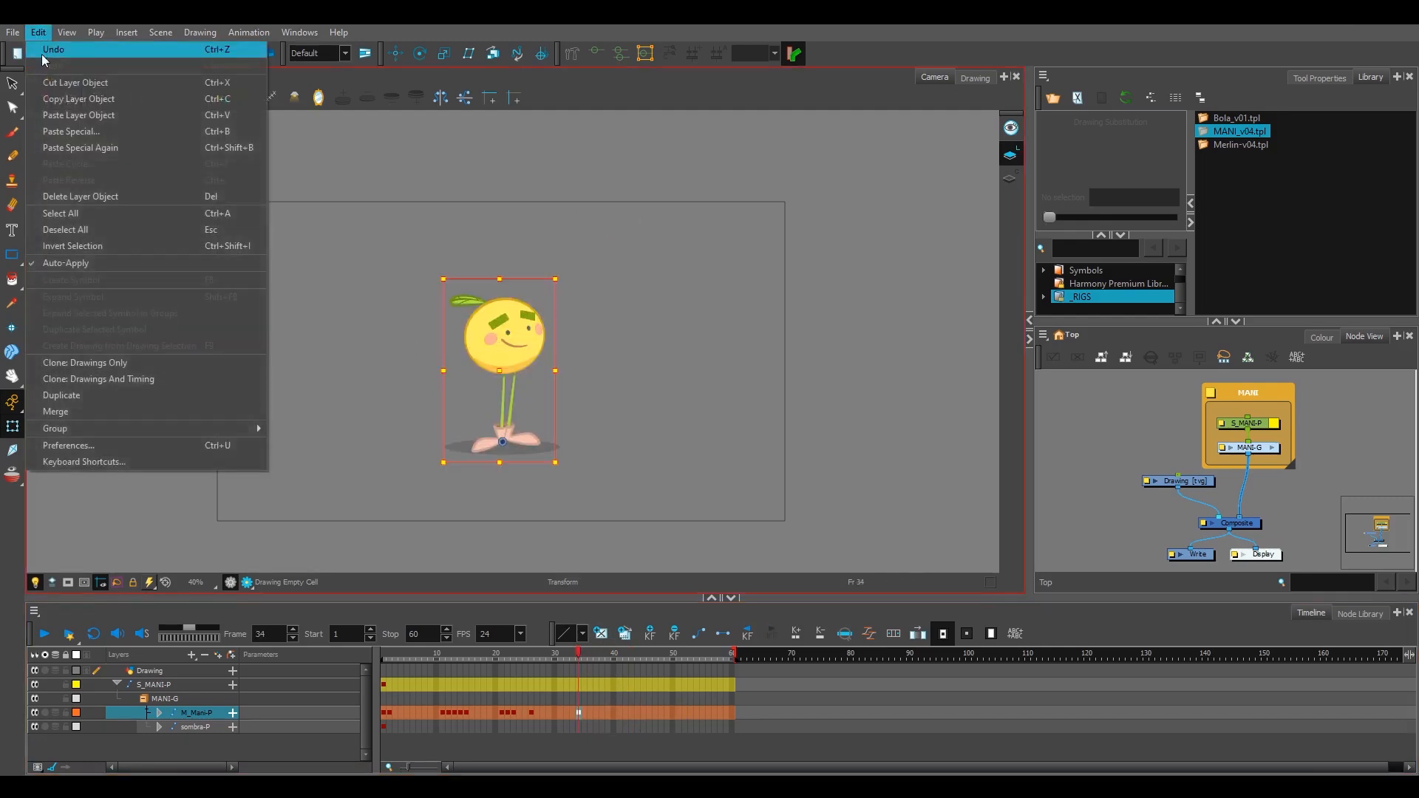
left_click(179, 454)
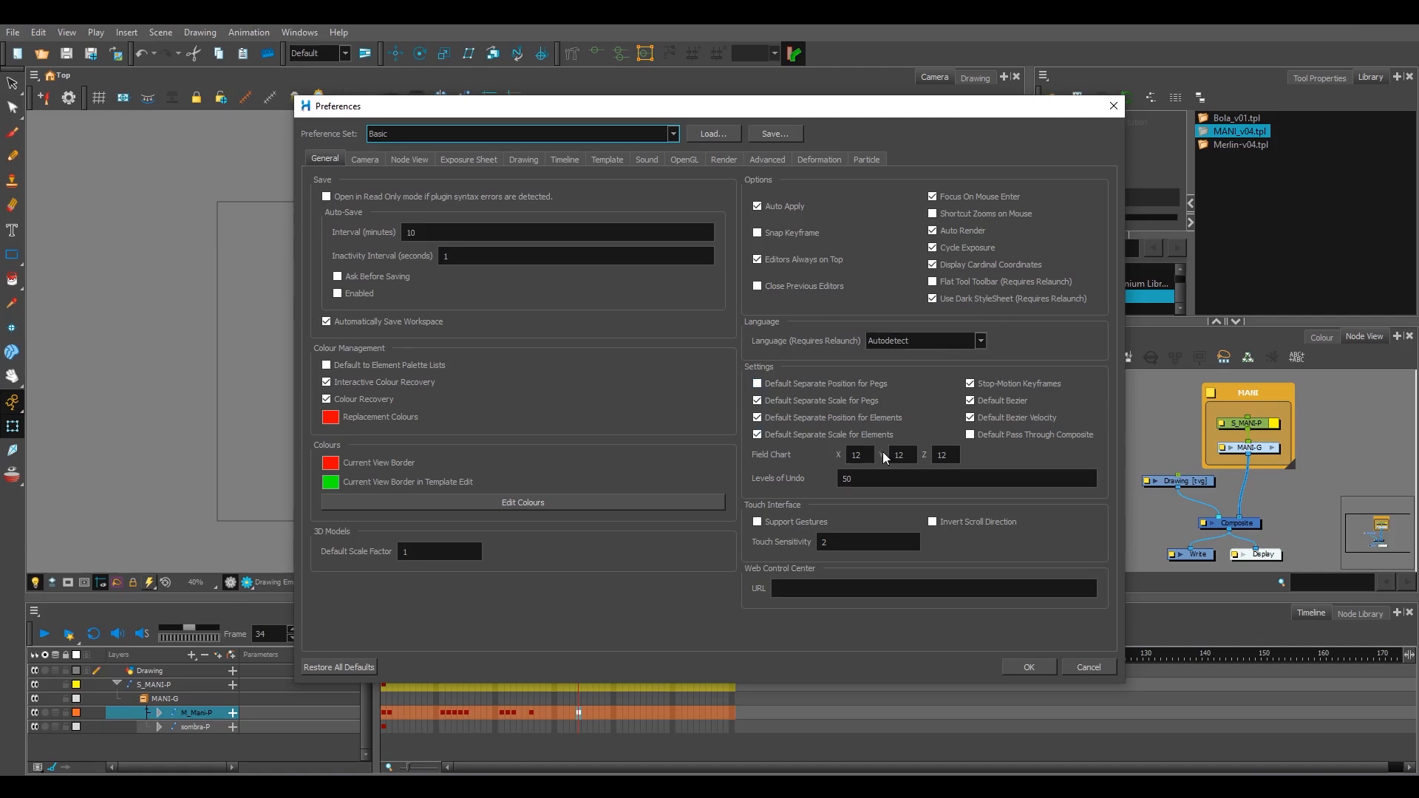
left_click(1028, 667)
Step: Toggle the Stop-Motion Keyframe animation option off and on twice, leaving it enabled
left_click(251, 32)
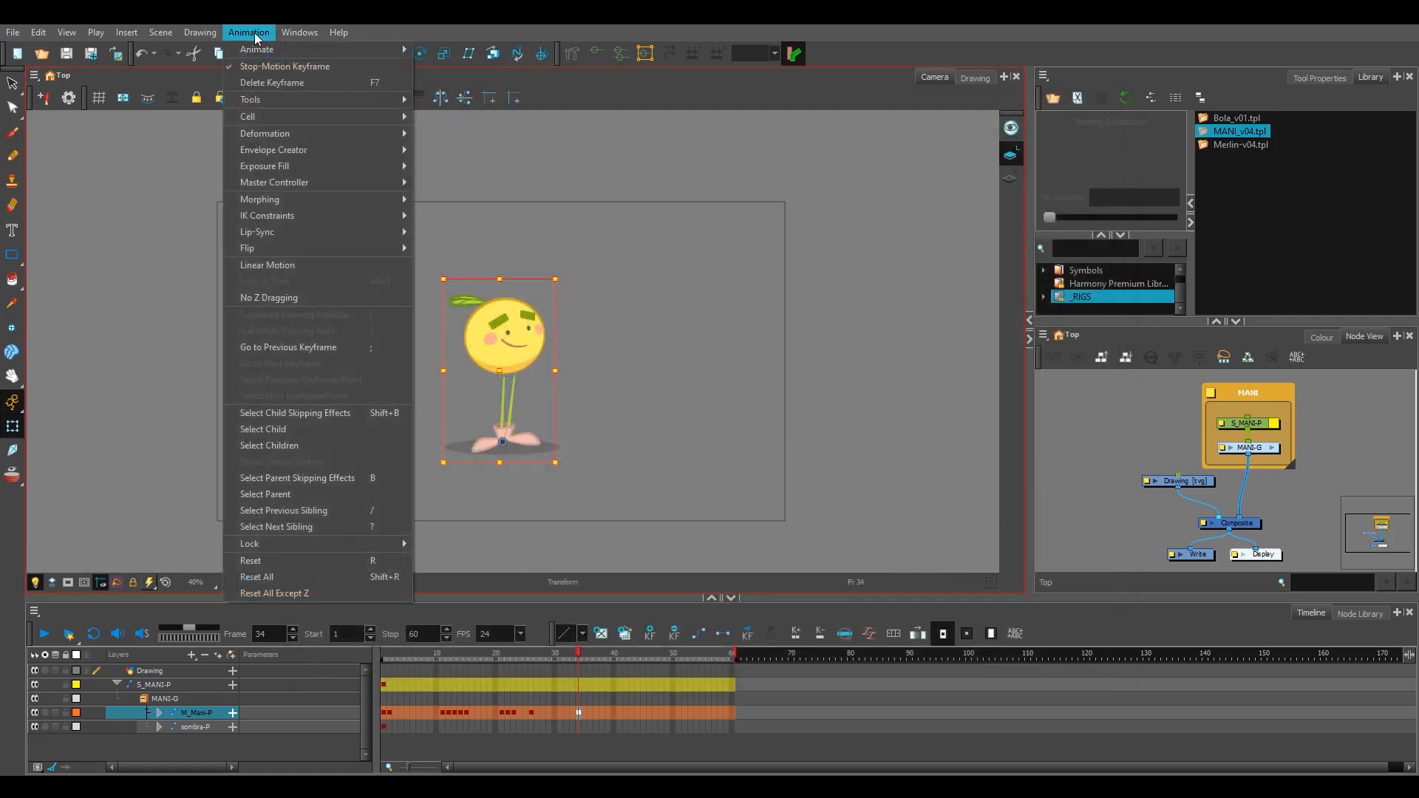
left_click(255, 65)
left_click(252, 32)
left_click(256, 67)
left_click(253, 34)
left_click(257, 66)
left_click(255, 34)
left_click(257, 65)
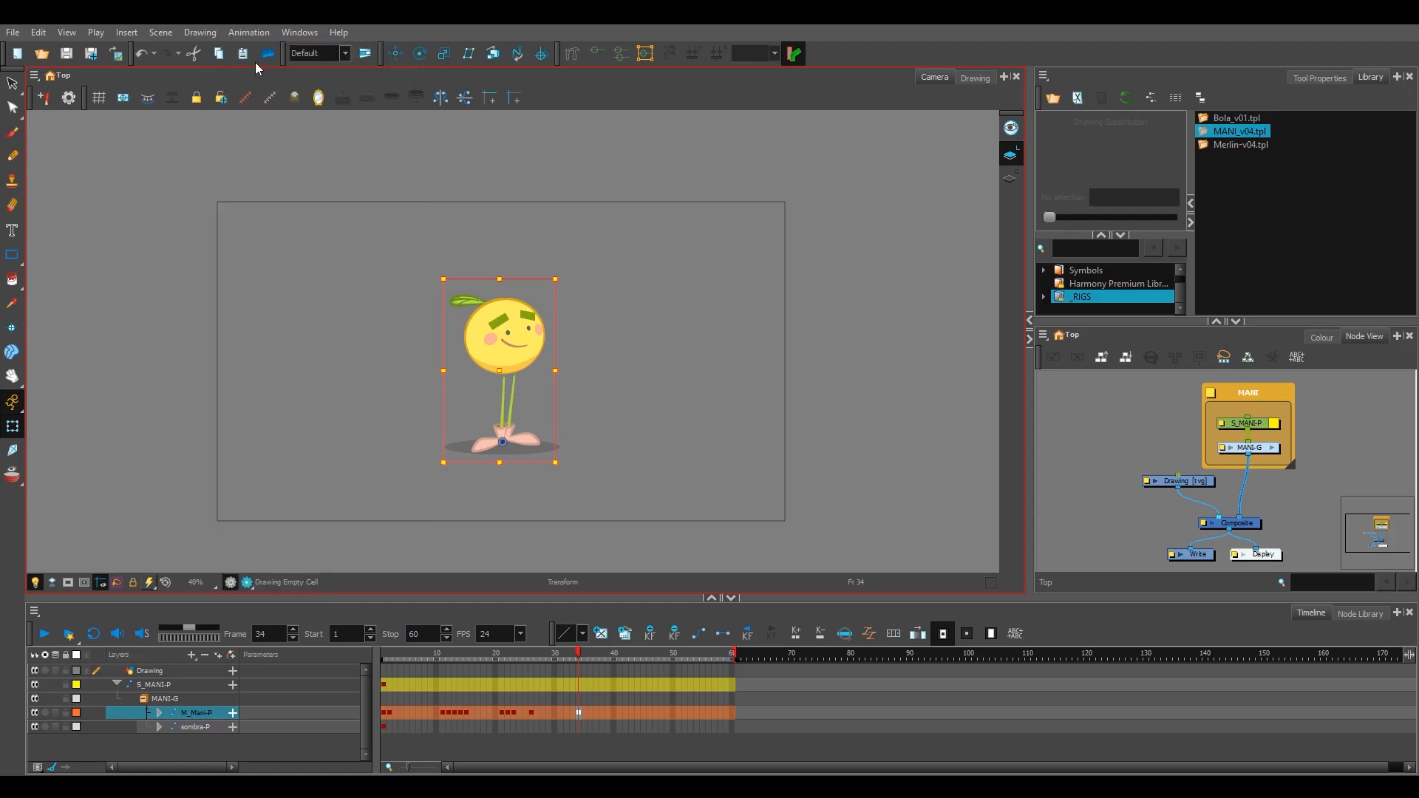
Step: Set Levels of Undo to 300 in the General preferences, keep Reduce Indentation off in the Timeline preferences, and accept
left_click(38, 32)
left_click(107, 447)
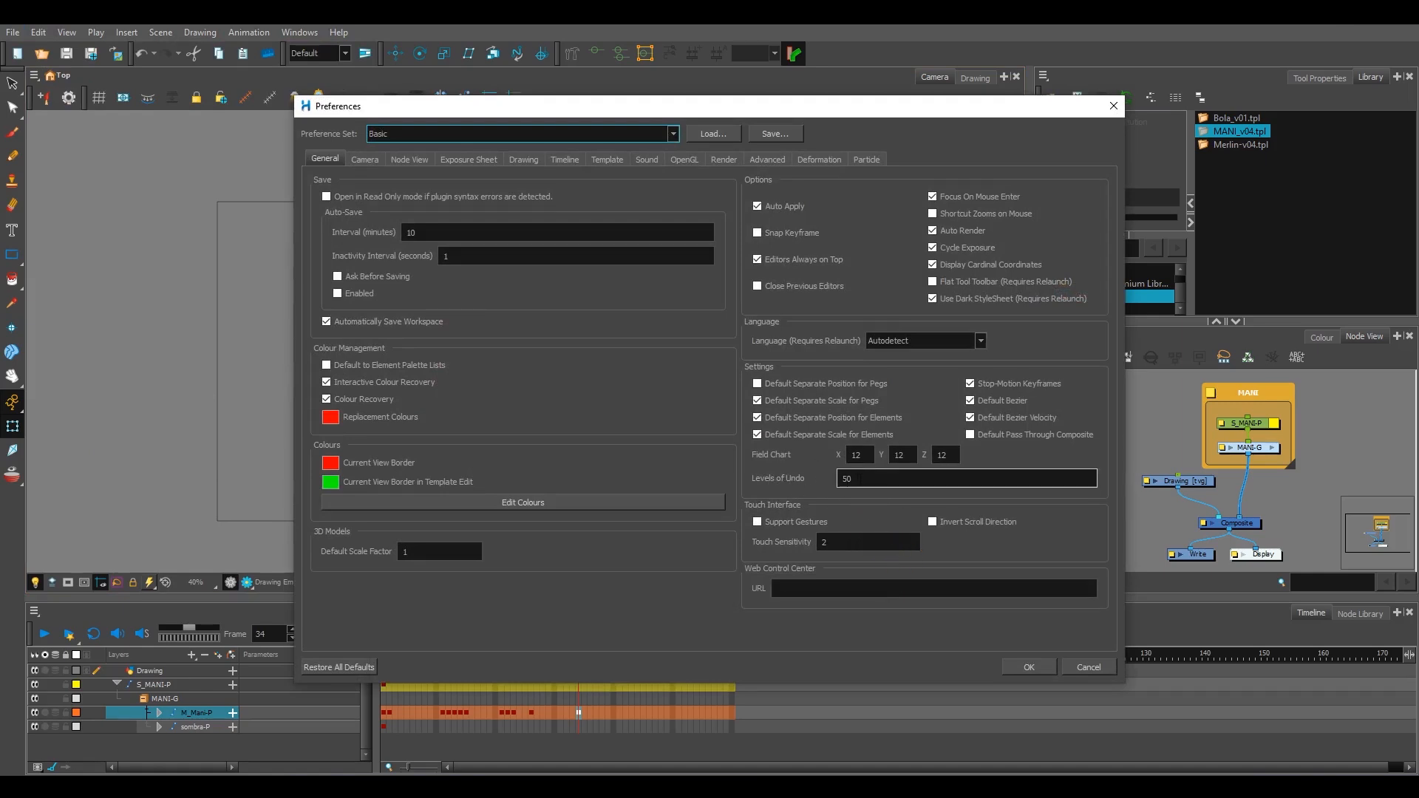
double_click(873, 479)
type("300")
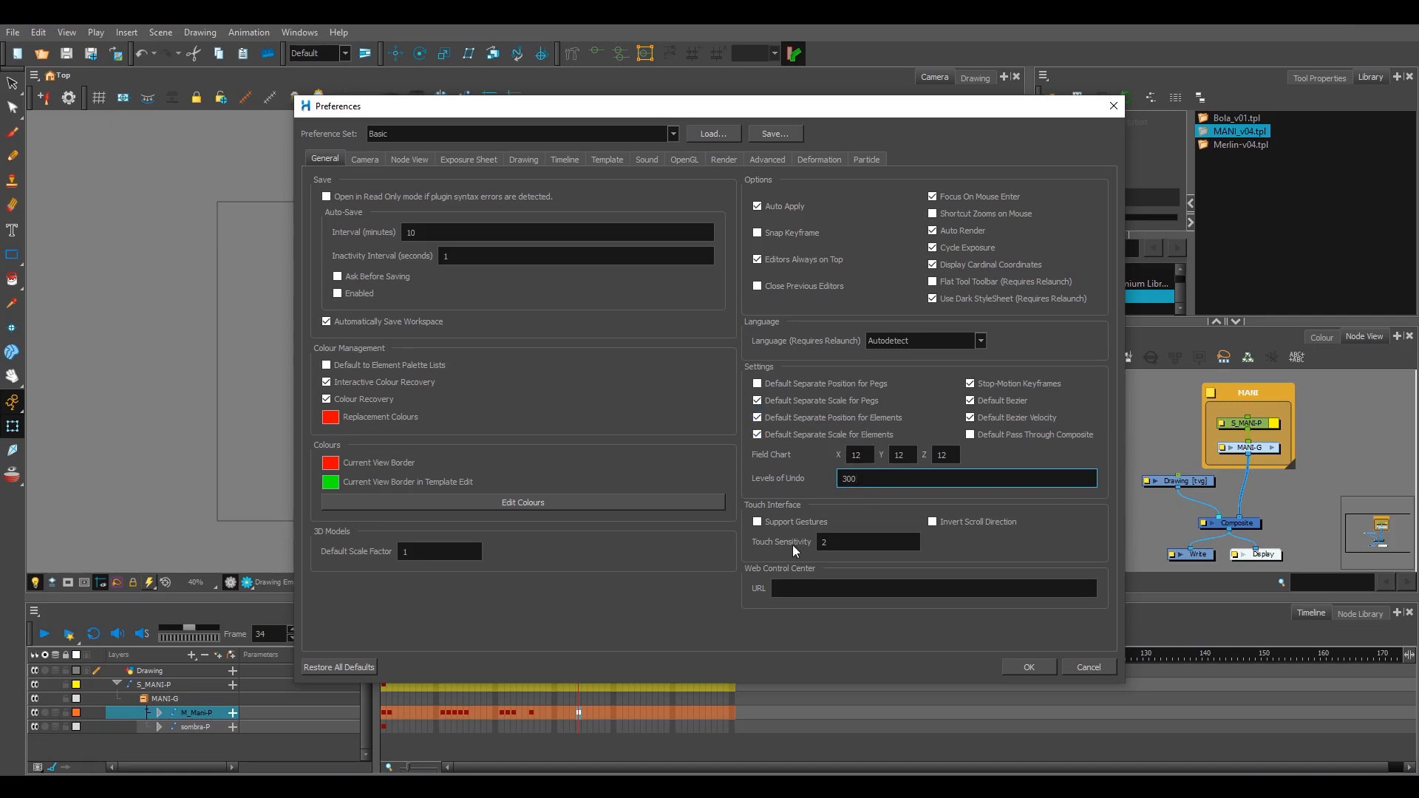
left_click(562, 160)
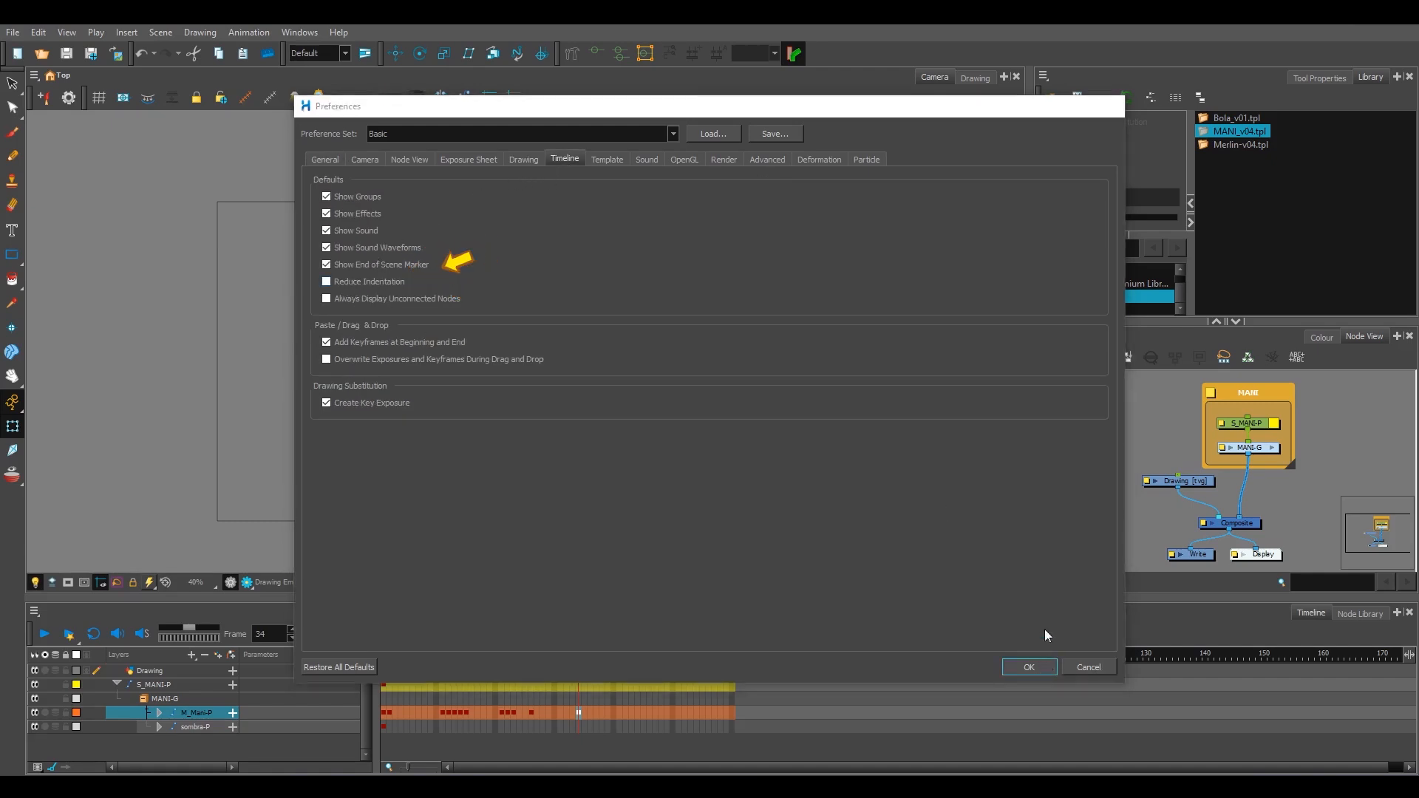
left_click(1029, 667)
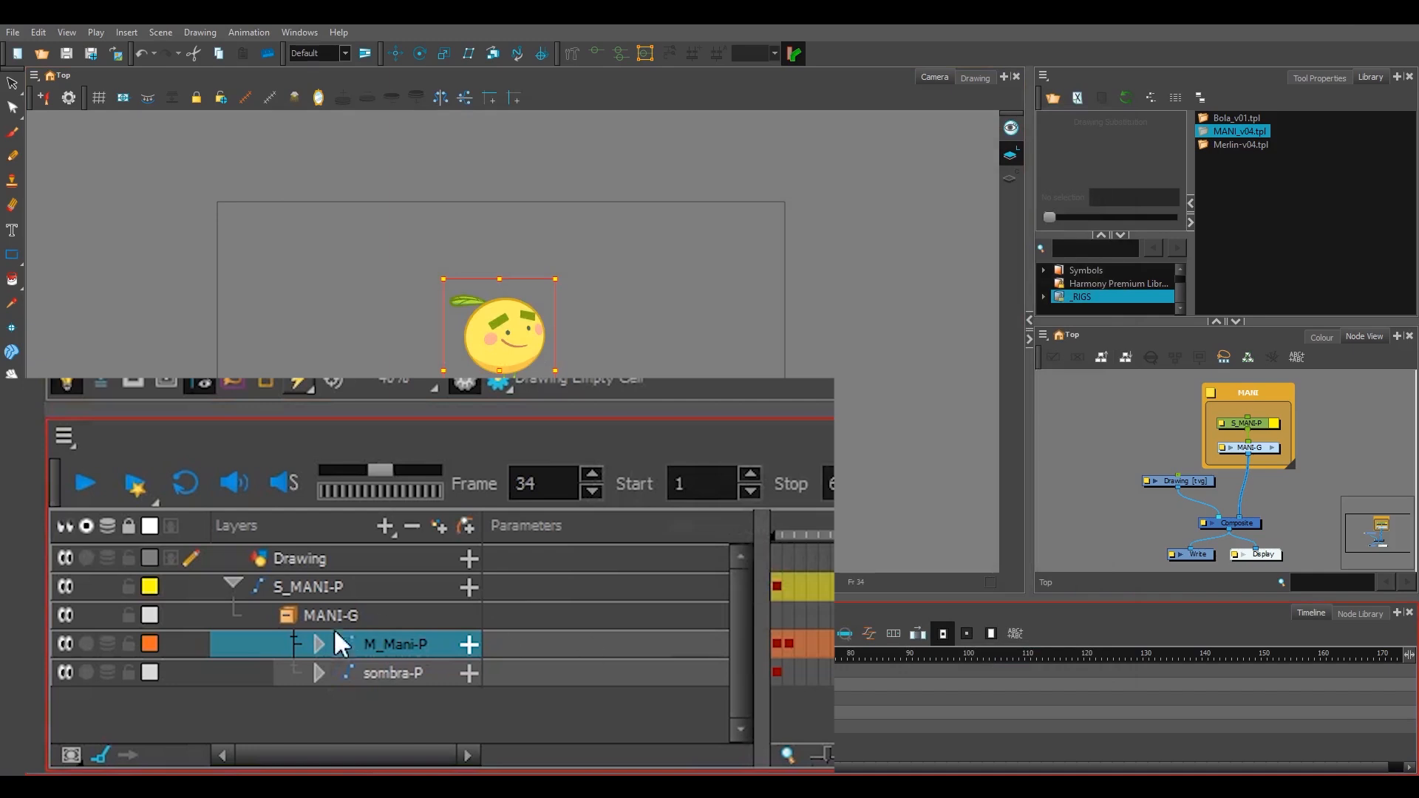
Step: Expand the M_Mani-P, pernas-P and Static-Transformation layers in the Timeline and examine how their nested layers are indented
left_click(179, 704)
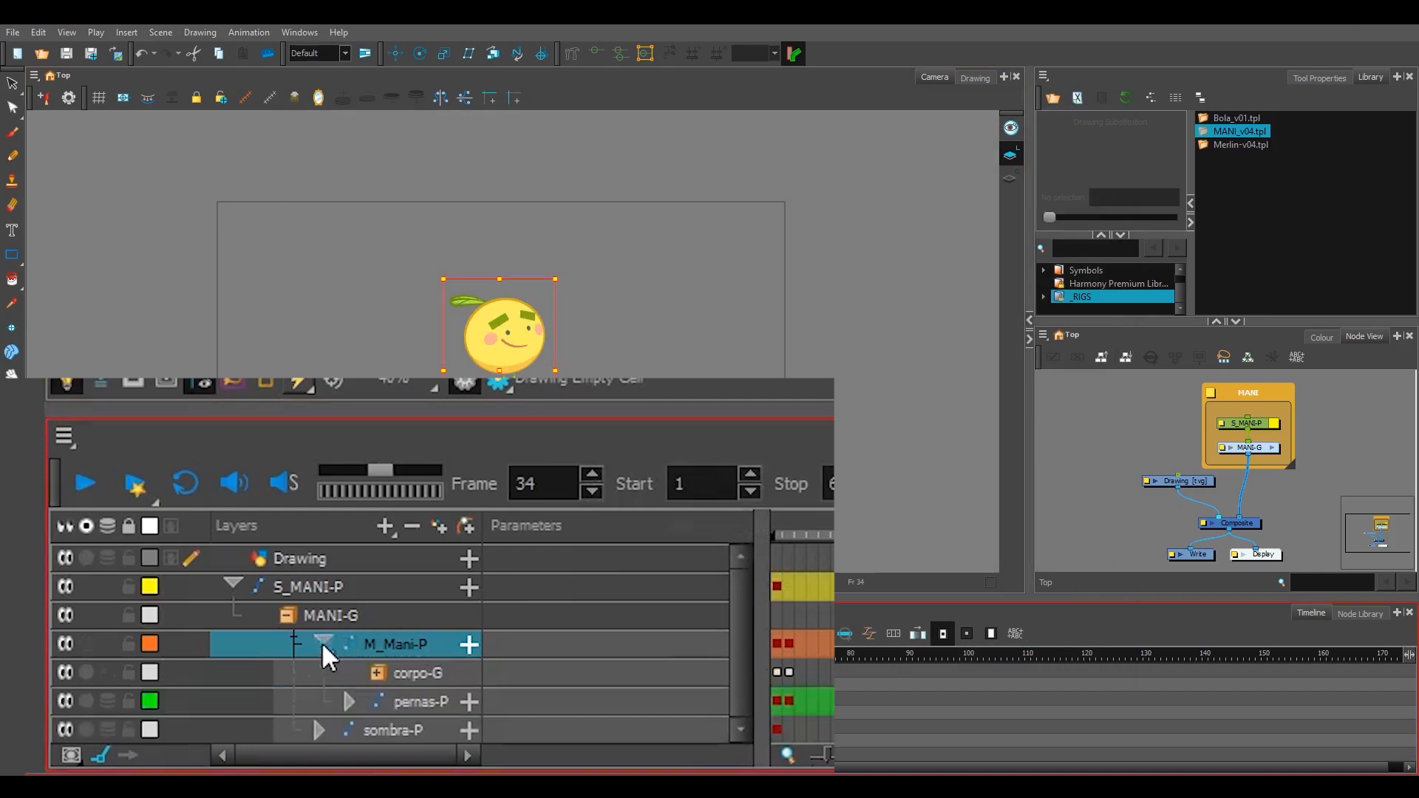
left_click(349, 700)
scroll(745, 681, "down", 1)
left_click(385, 697)
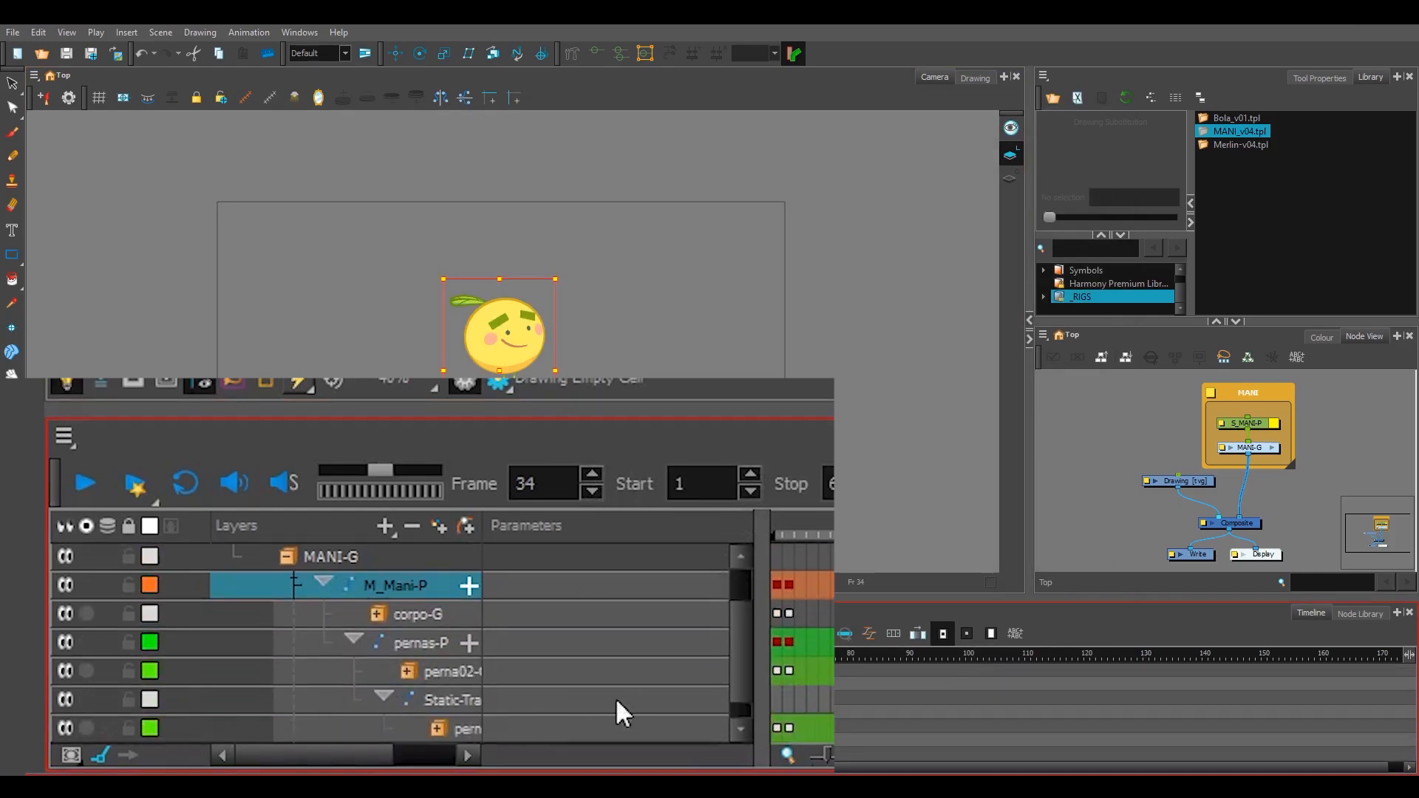
scroll(741, 667, "down", 2)
mouse_move(734, 693)
left_mouse_down()
mouse_move(745, 588)
mouse_move(736, 654)
mouse_move(389, 738)
mouse_move(436, 751)
mouse_move(374, 747)
mouse_move(453, 751)
mouse_move(387, 747)
mouse_move(467, 734)
mouse_move(326, 735)
mouse_move(430, 742)
left_mouse_up()
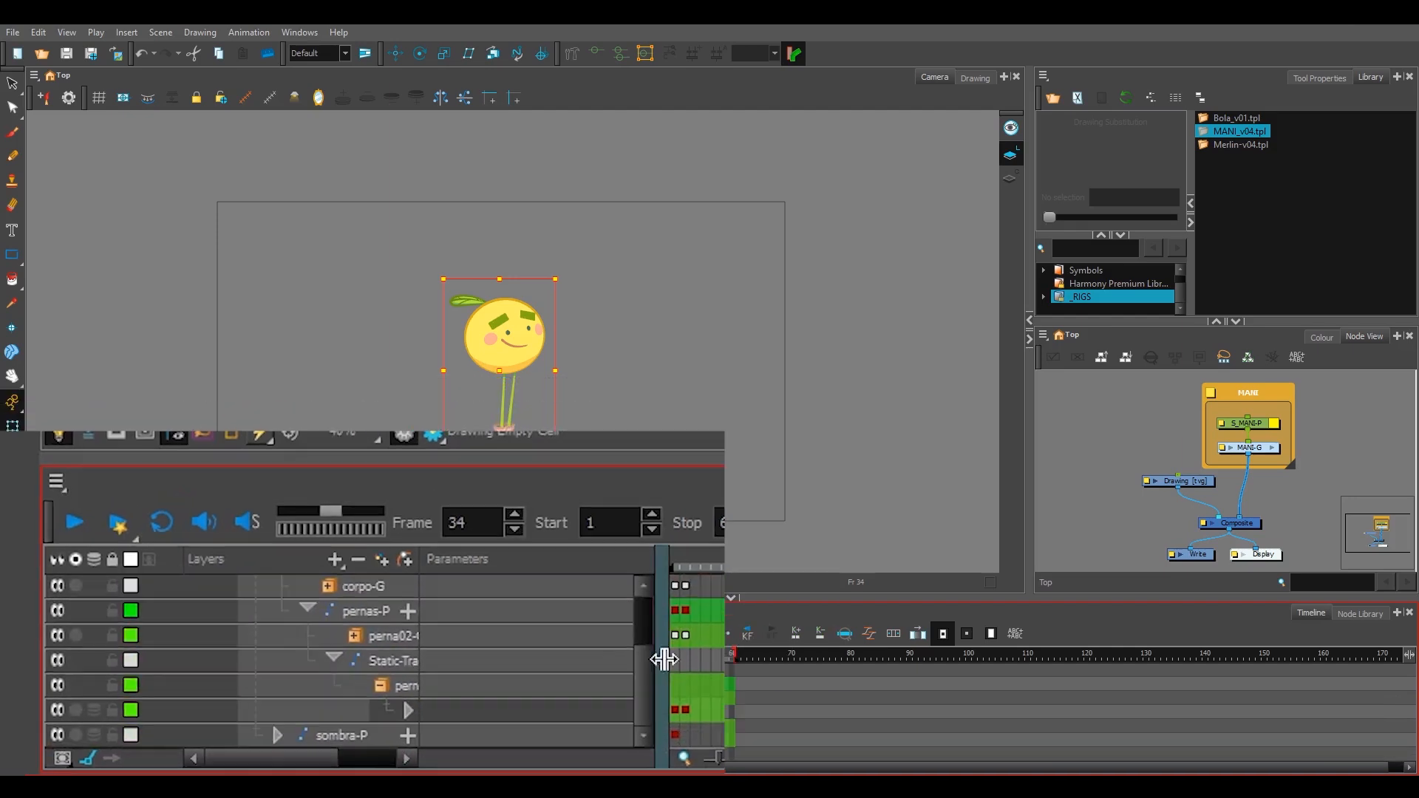
scroll(370, 703, "up", 2)
Step: Enable Reduce Indentation in the Timeline preferences and accept the settings
left_click(39, 32)
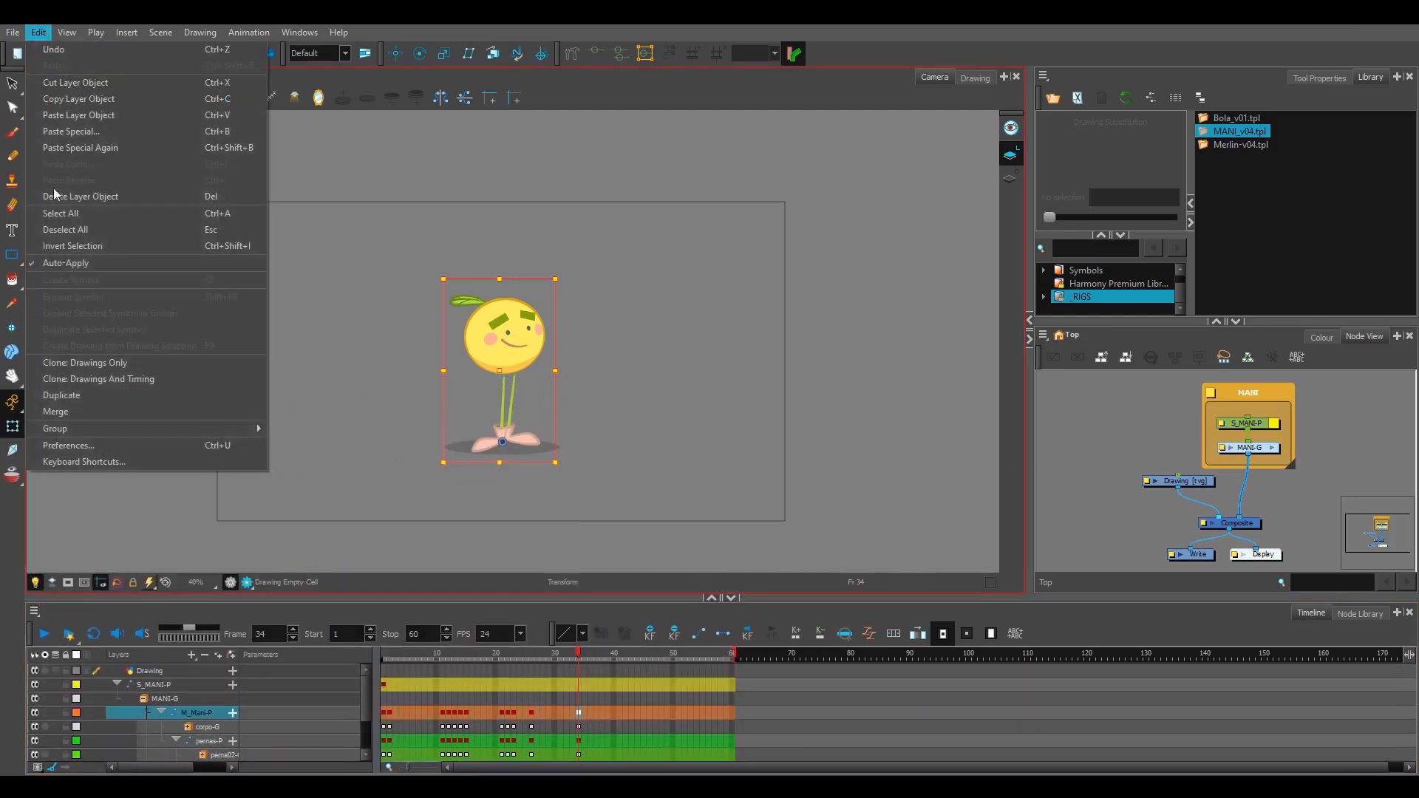
left_click(68, 445)
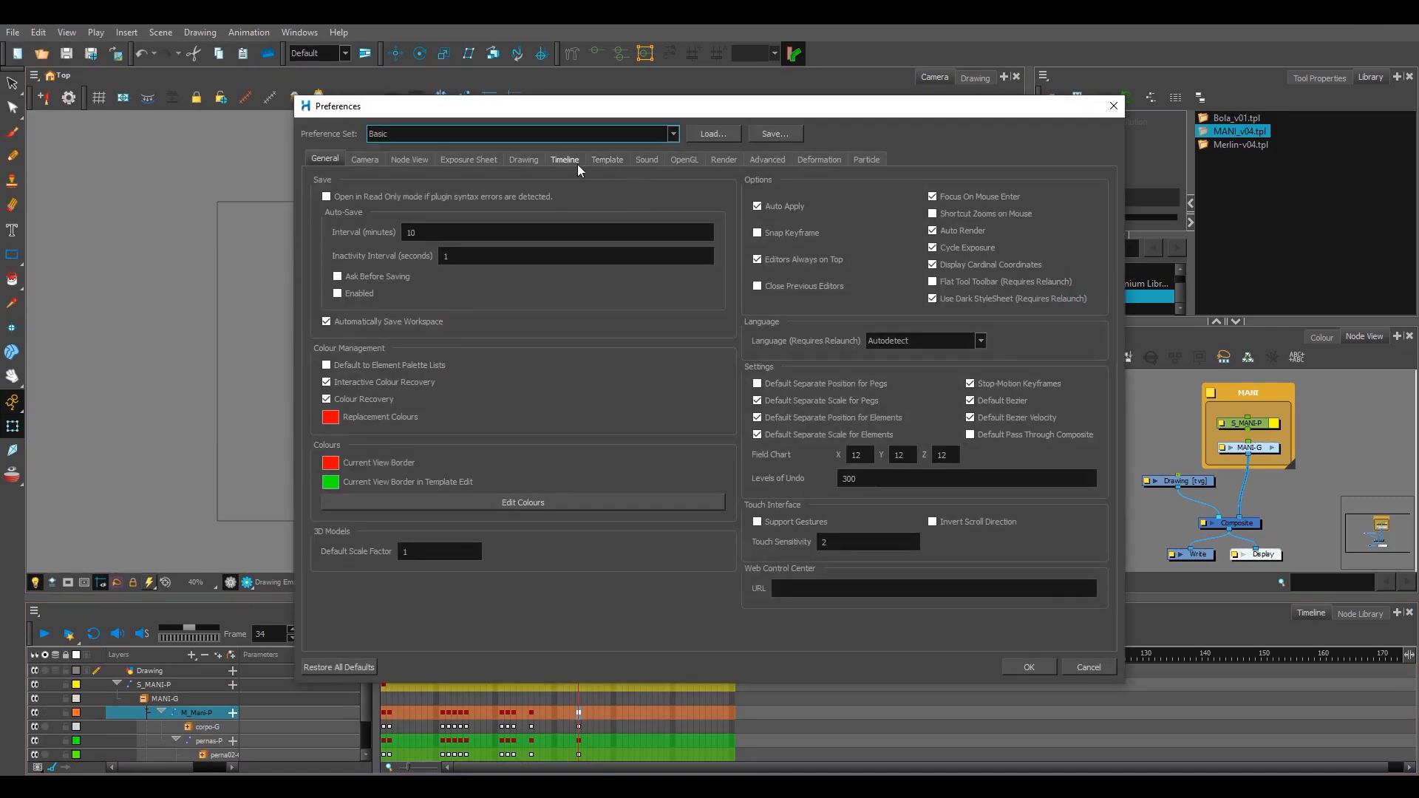
left_click(569, 161)
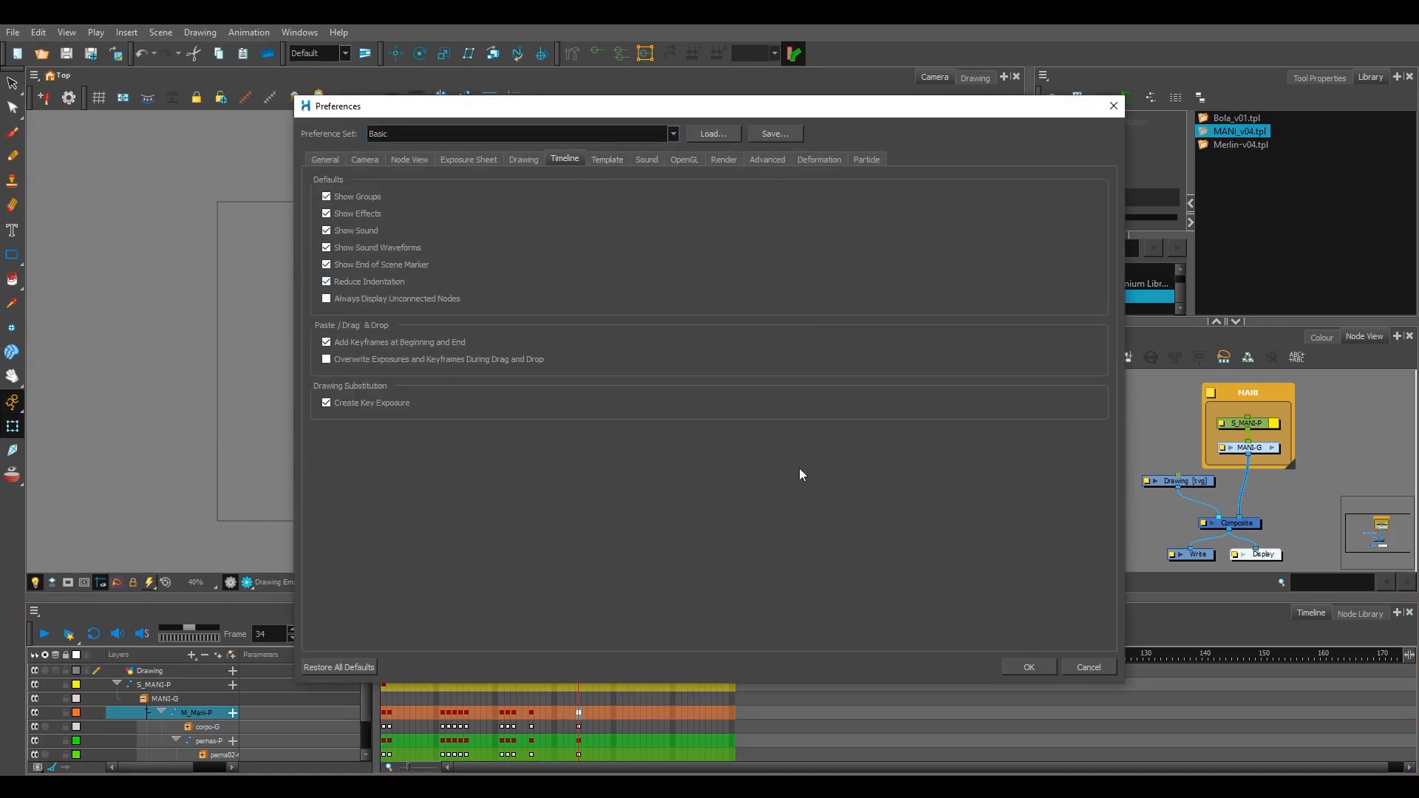
left_click(1028, 667)
Step: Collapse and re-expand the S_MANI-P layer, and examine the indentation of its nested layers down to sombra-P
left_click(120, 684)
left_click(230, 592)
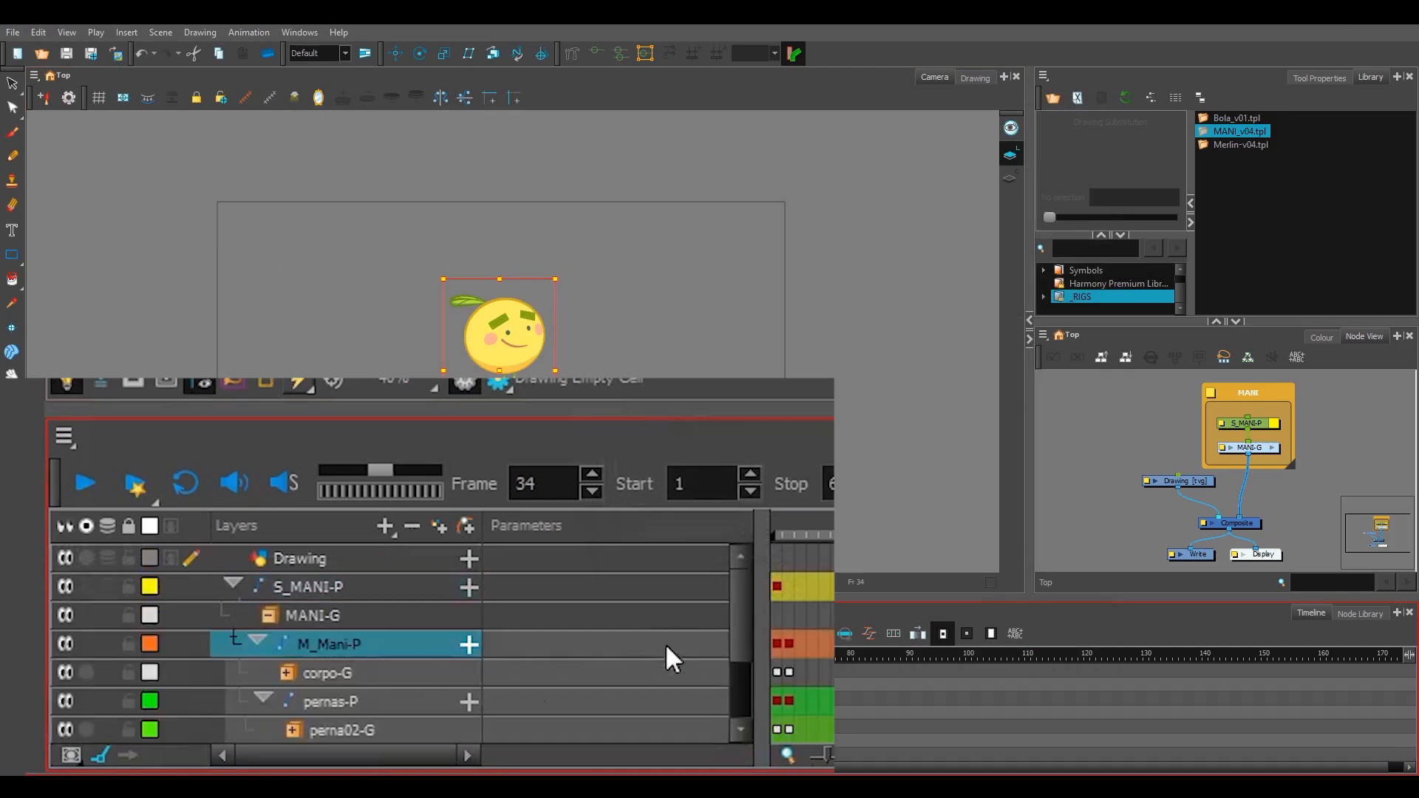
left_click_drag(744, 600, 742, 658)
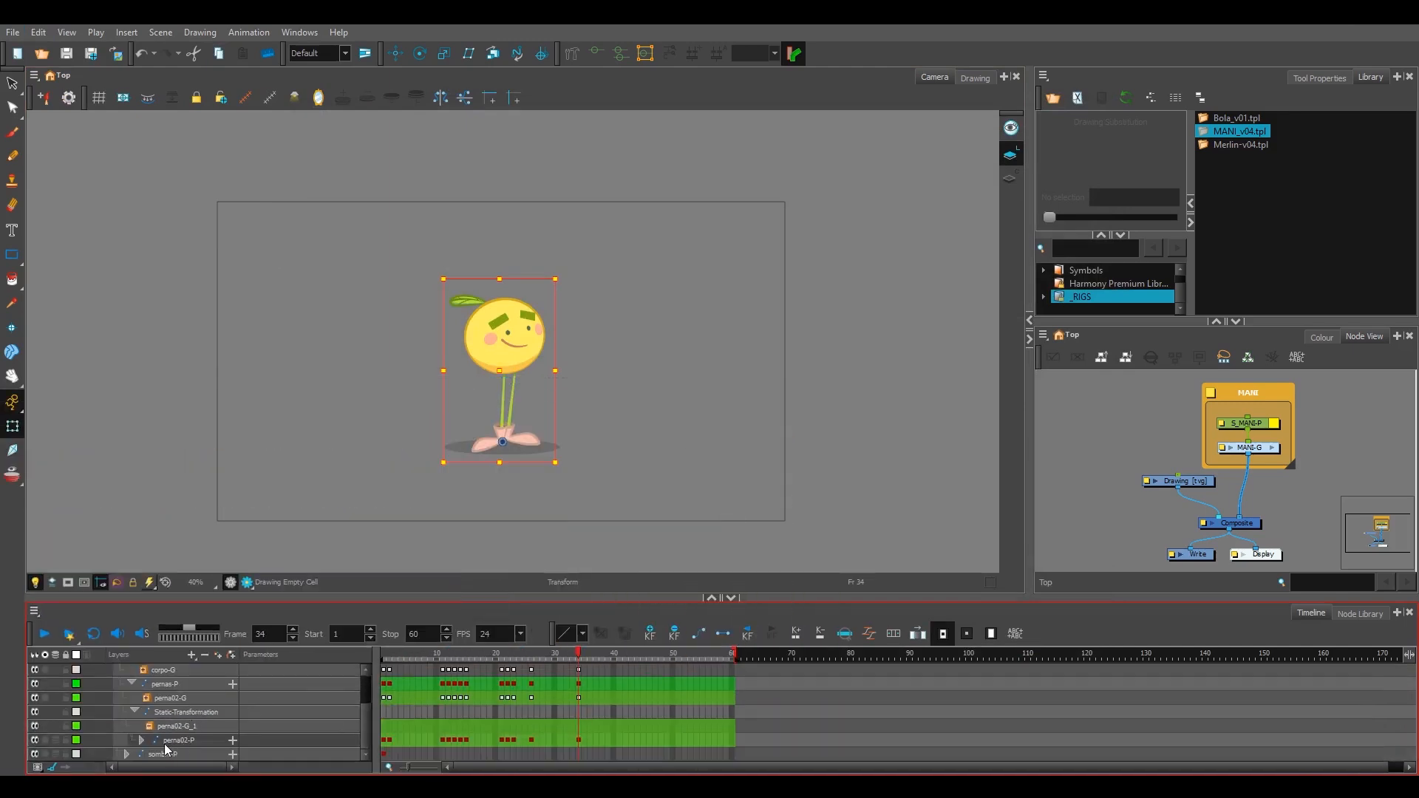
mouse_move(365, 713)
left_mouse_down()
mouse_move(368, 689)
mouse_move(366, 716)
left_mouse_up()
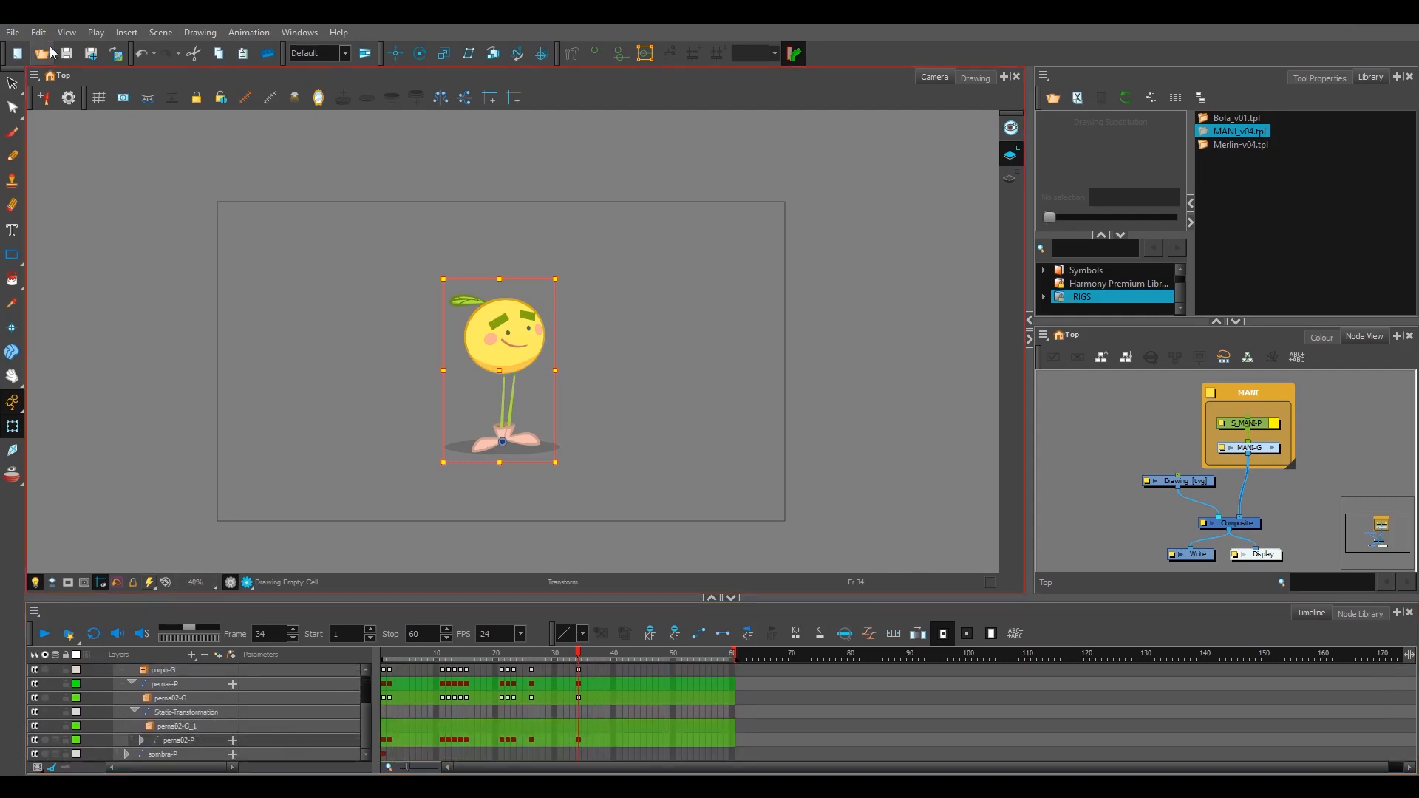
Step: Review the Drawing and Advanced preferences with Support Overlay and Underlay Arts off, and check the art layer controls in the Camera view
left_click(38, 32)
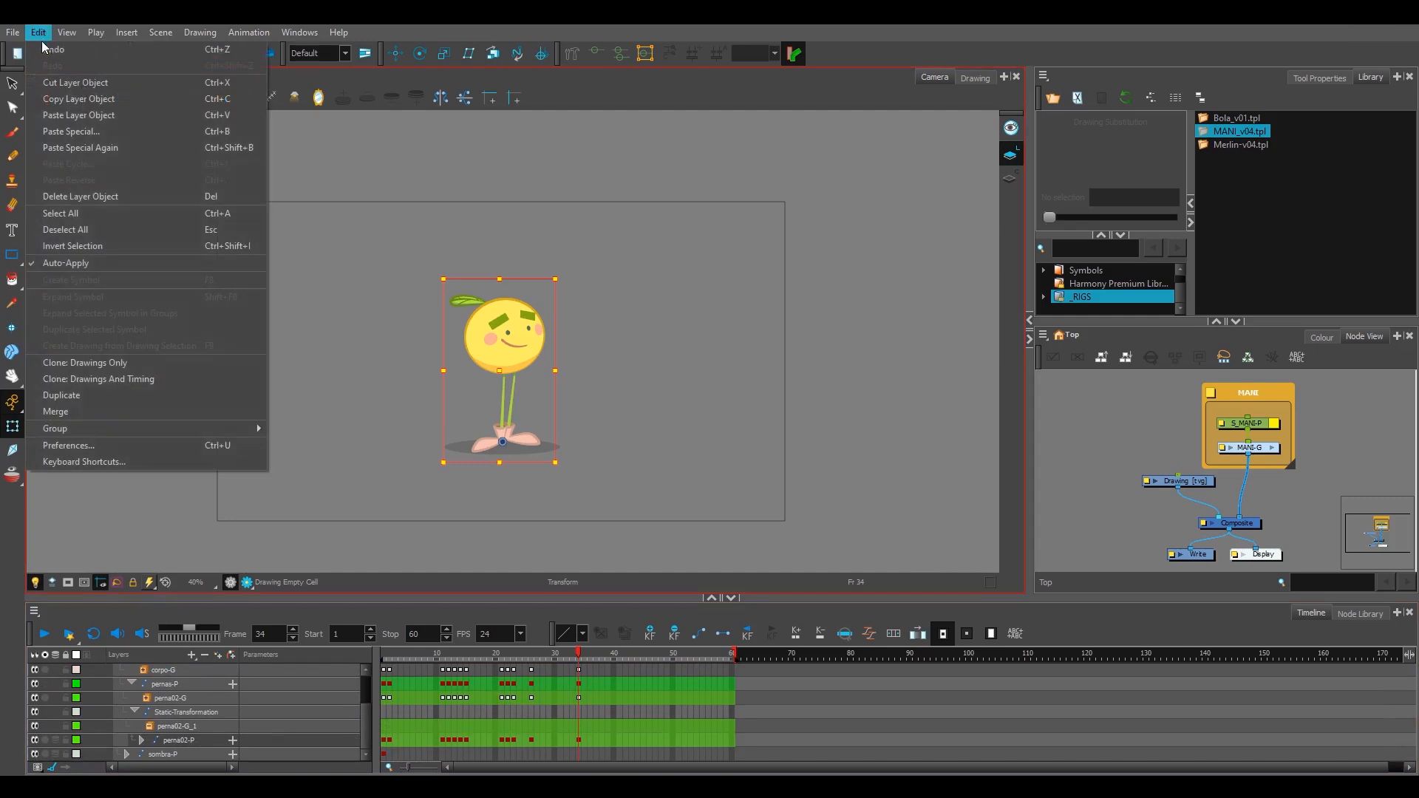
left_click(161, 445)
left_click(527, 161)
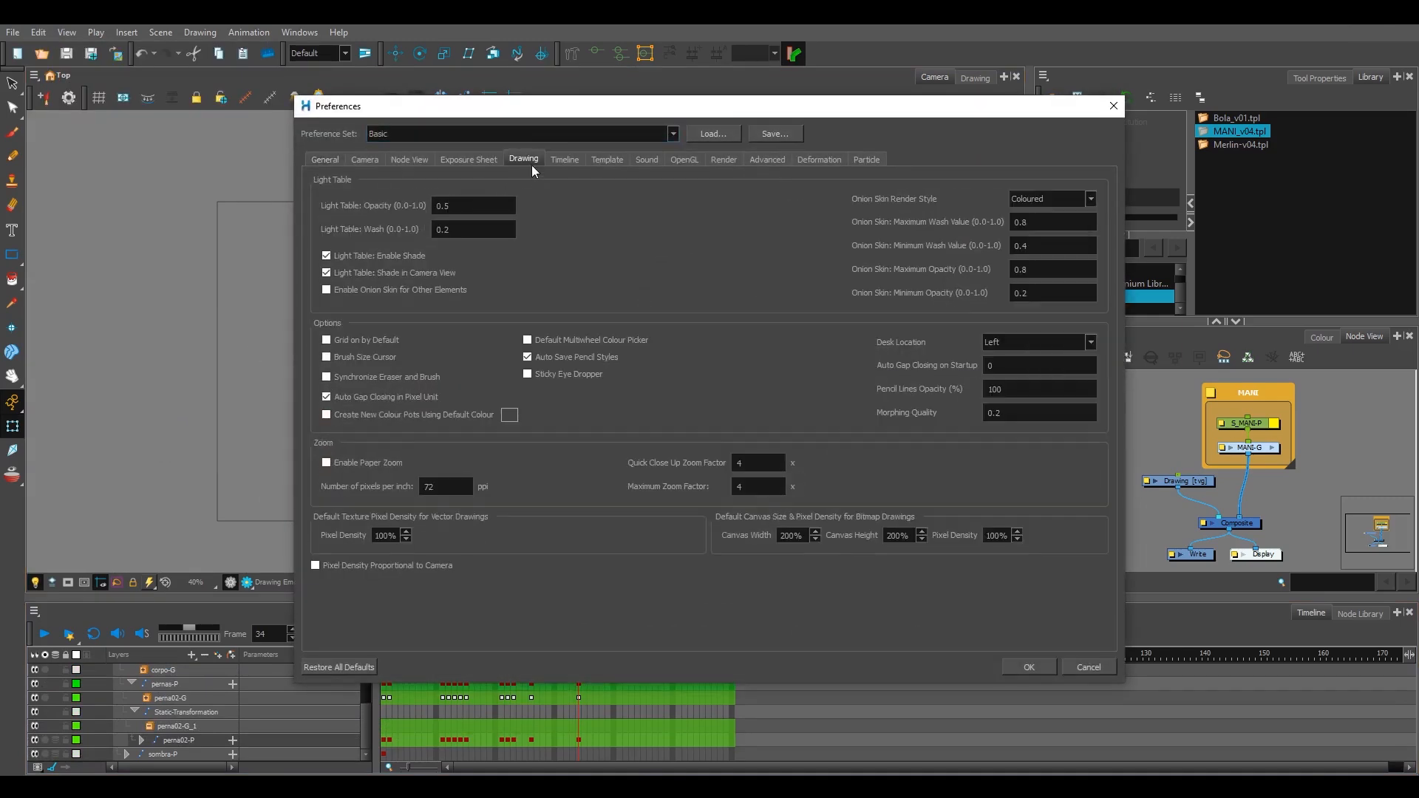
left_click(763, 162)
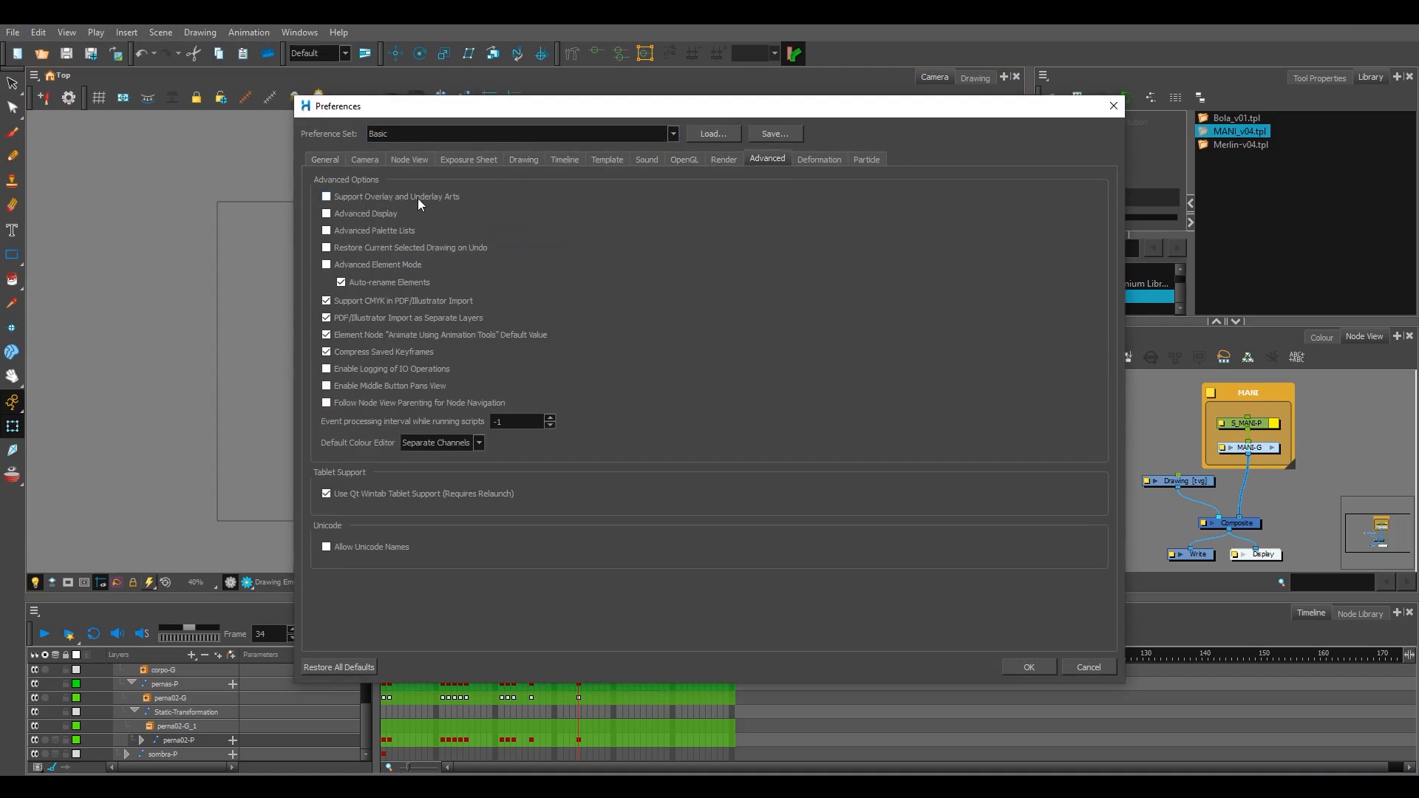
left_click(1027, 668)
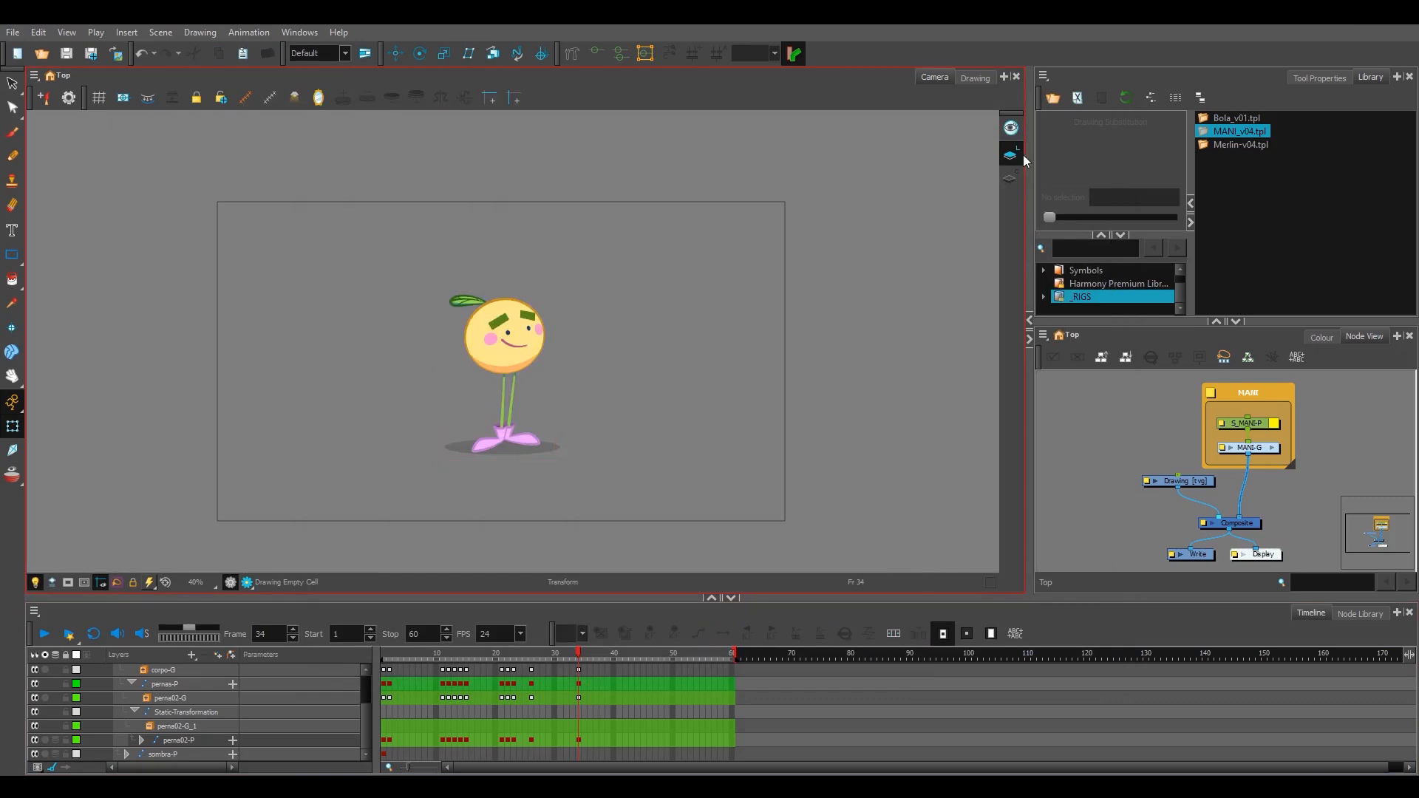
mouse_move(1012, 314)
left_click(1014, 155)
Step: Enable Support Overlay and Underlay Arts in the Advanced preferences and accept the settings
left_click(38, 33)
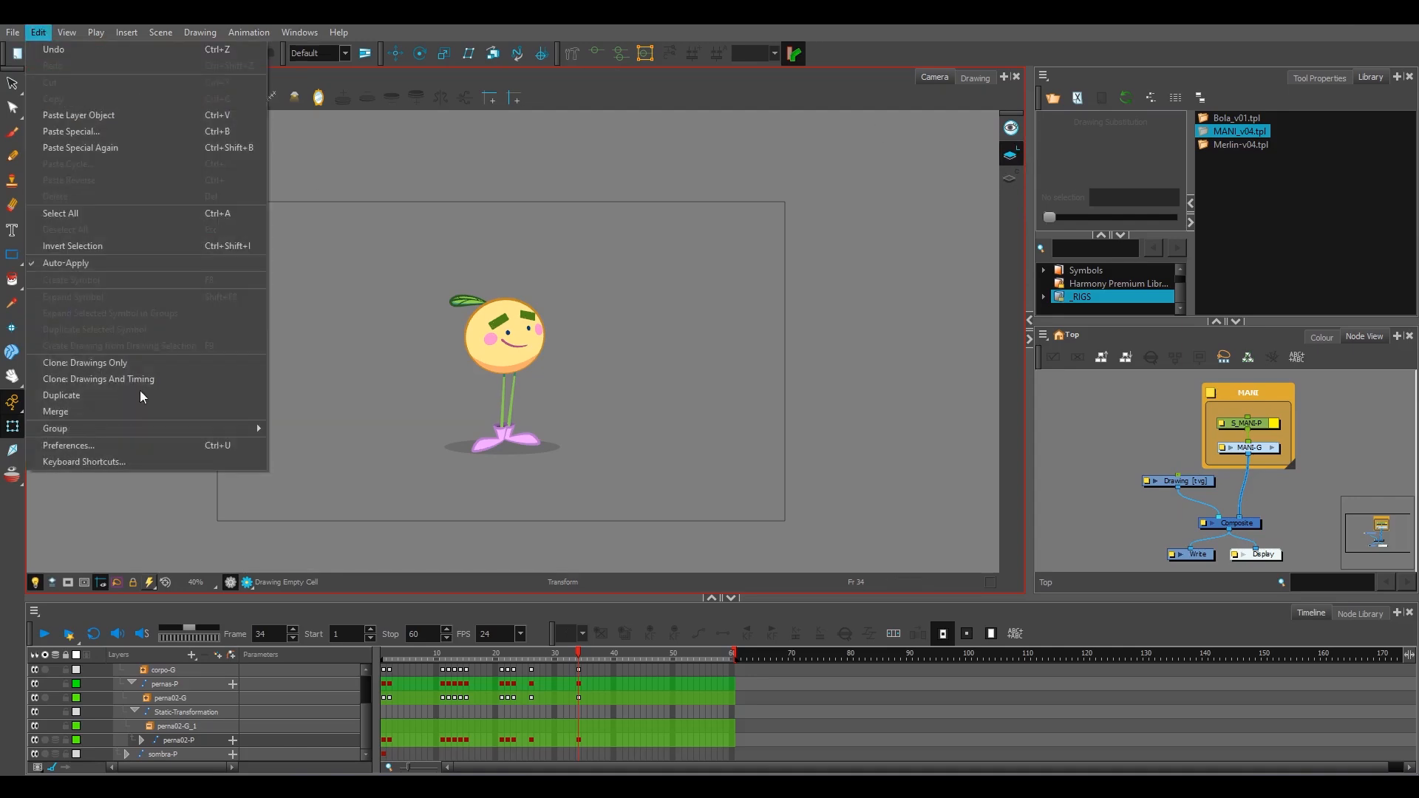
left_click(139, 444)
left_click(774, 158)
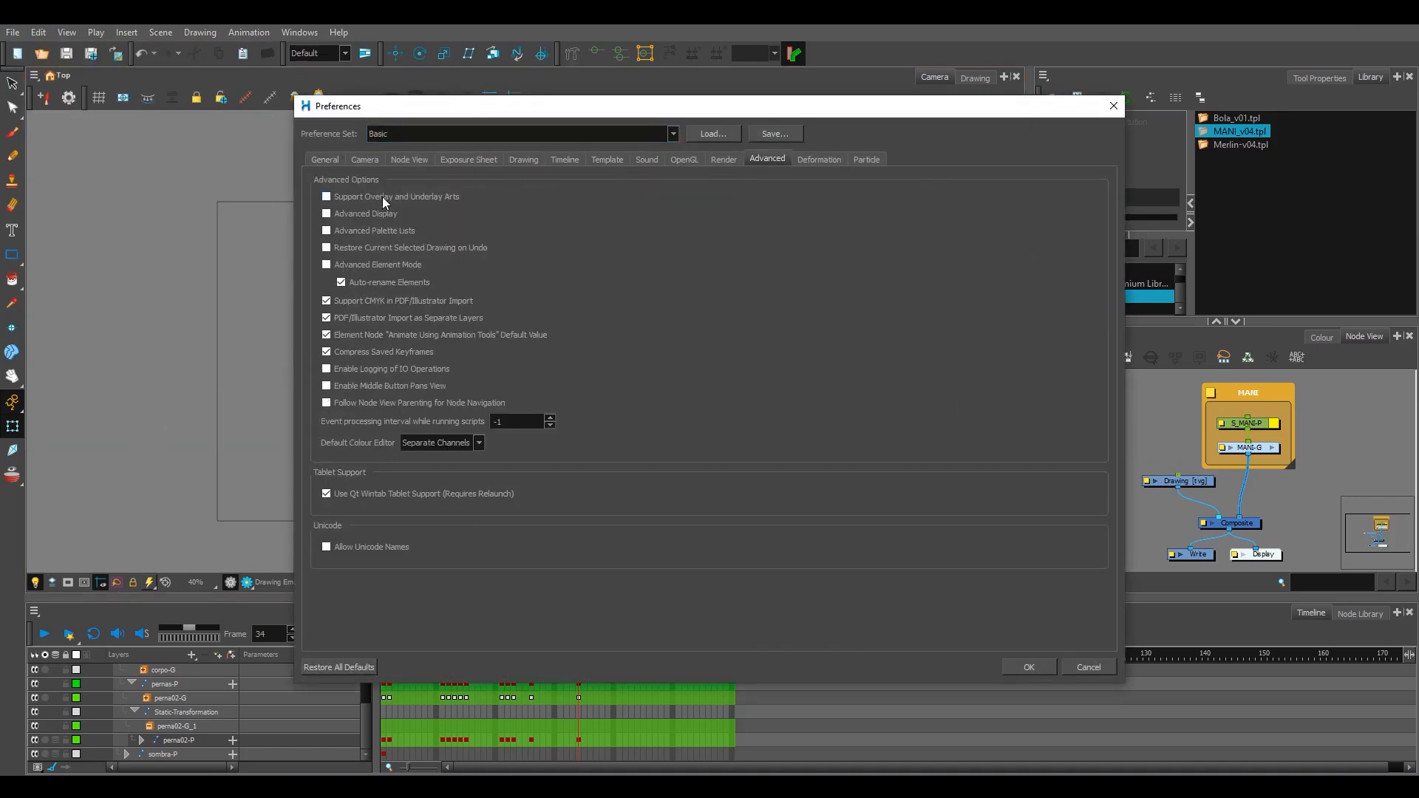
left_click(1041, 667)
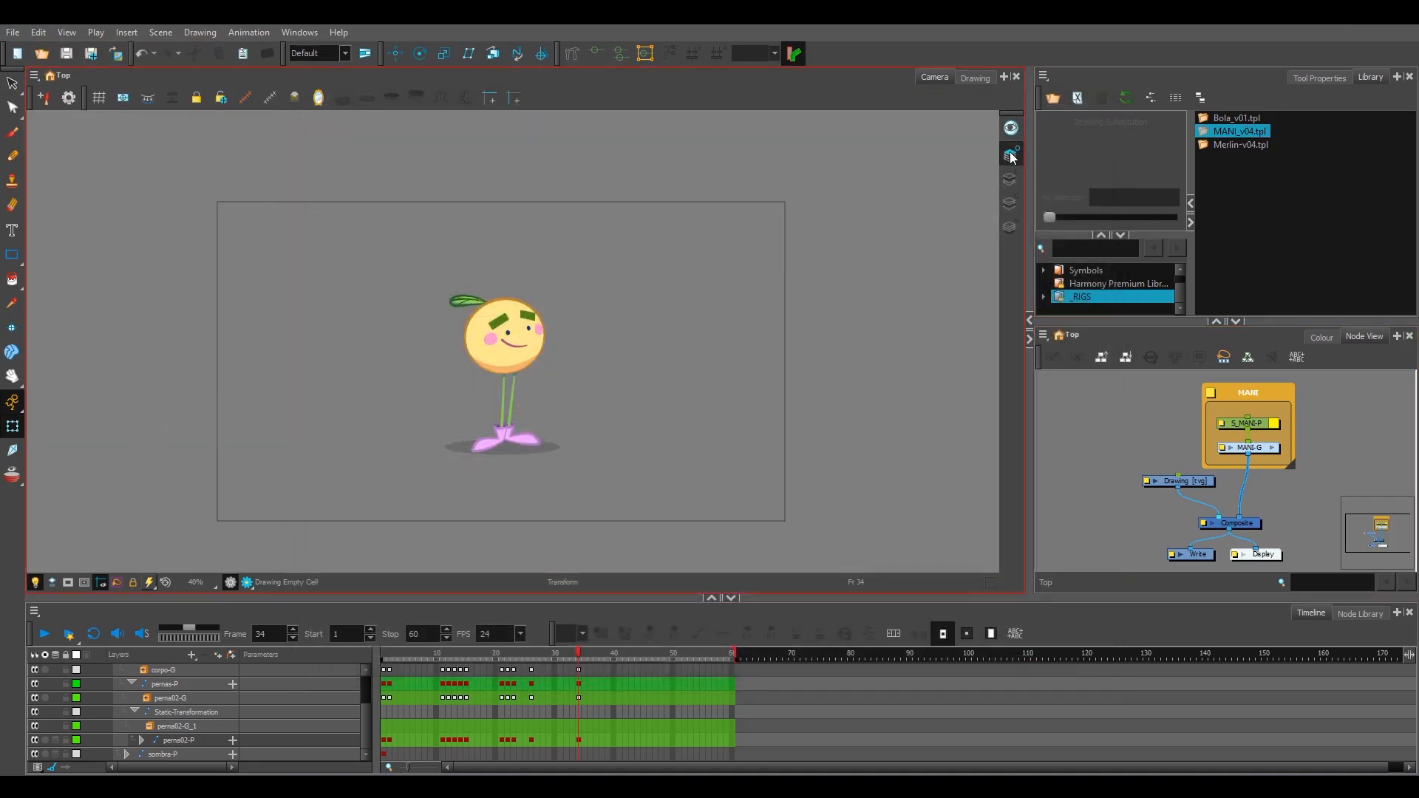
Step: Select the character's body, compare its Line Art and Colour Art in the Drawing view, and return to the Camera view with Line Art active
left_click(1010, 230)
left_click(530, 357)
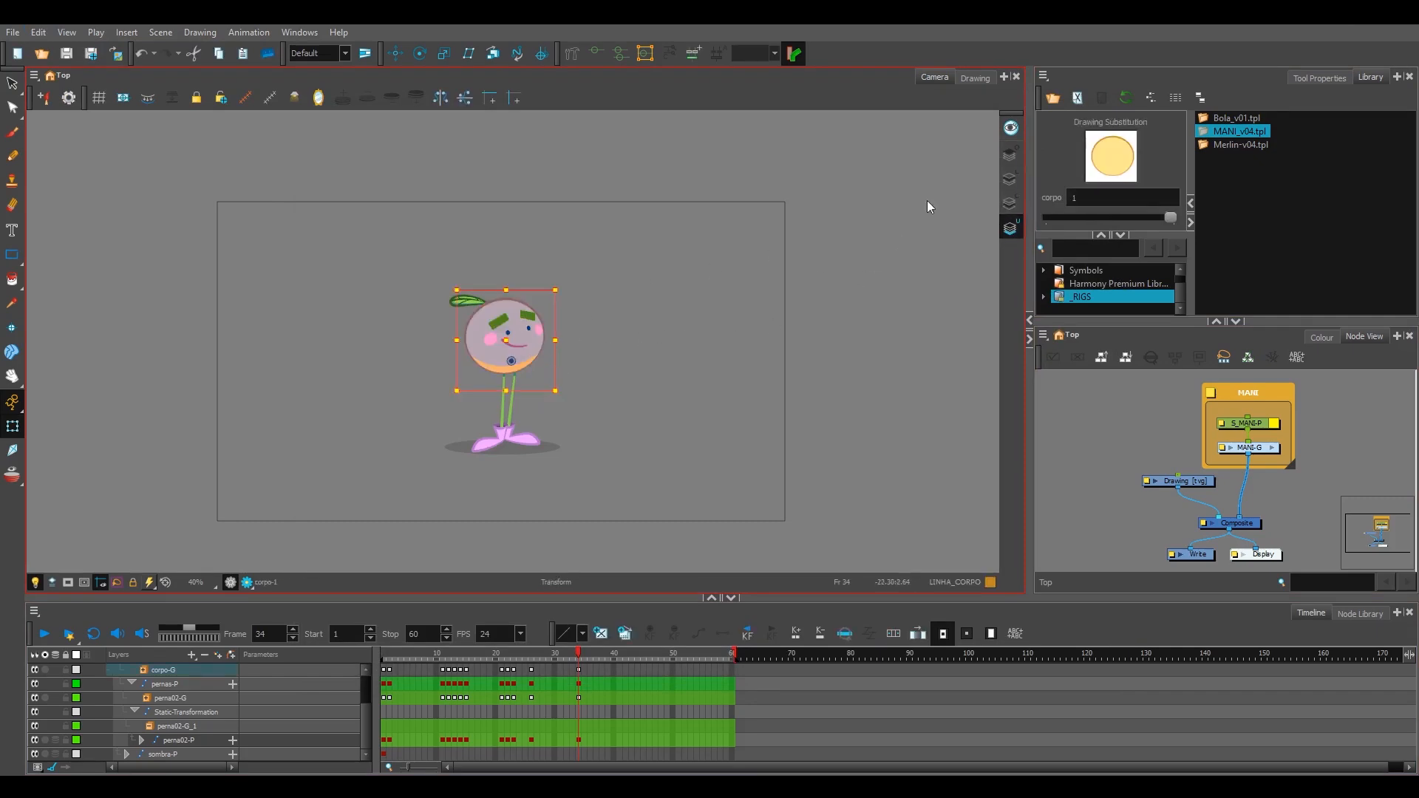
left_click(972, 78)
left_click(1010, 180)
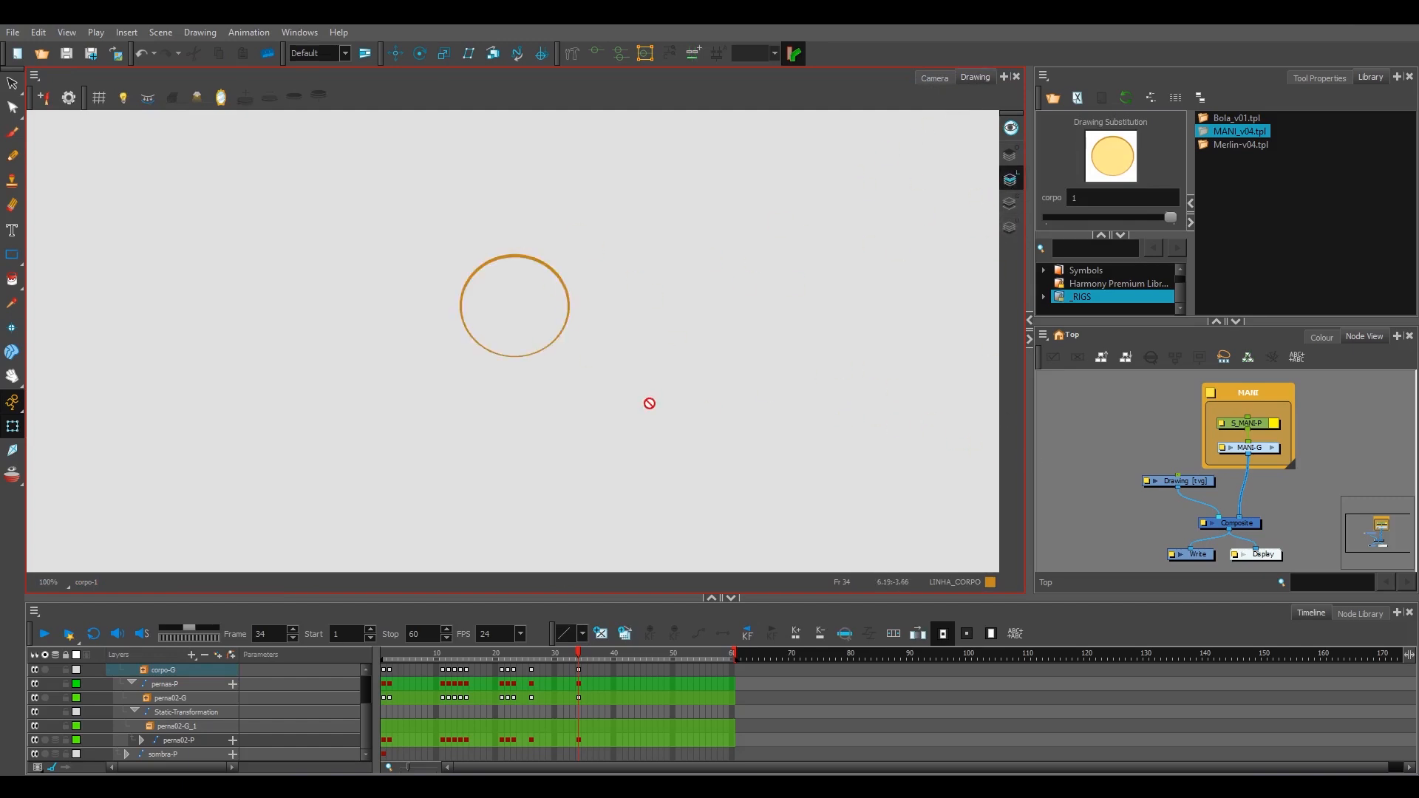
left_click(1009, 204)
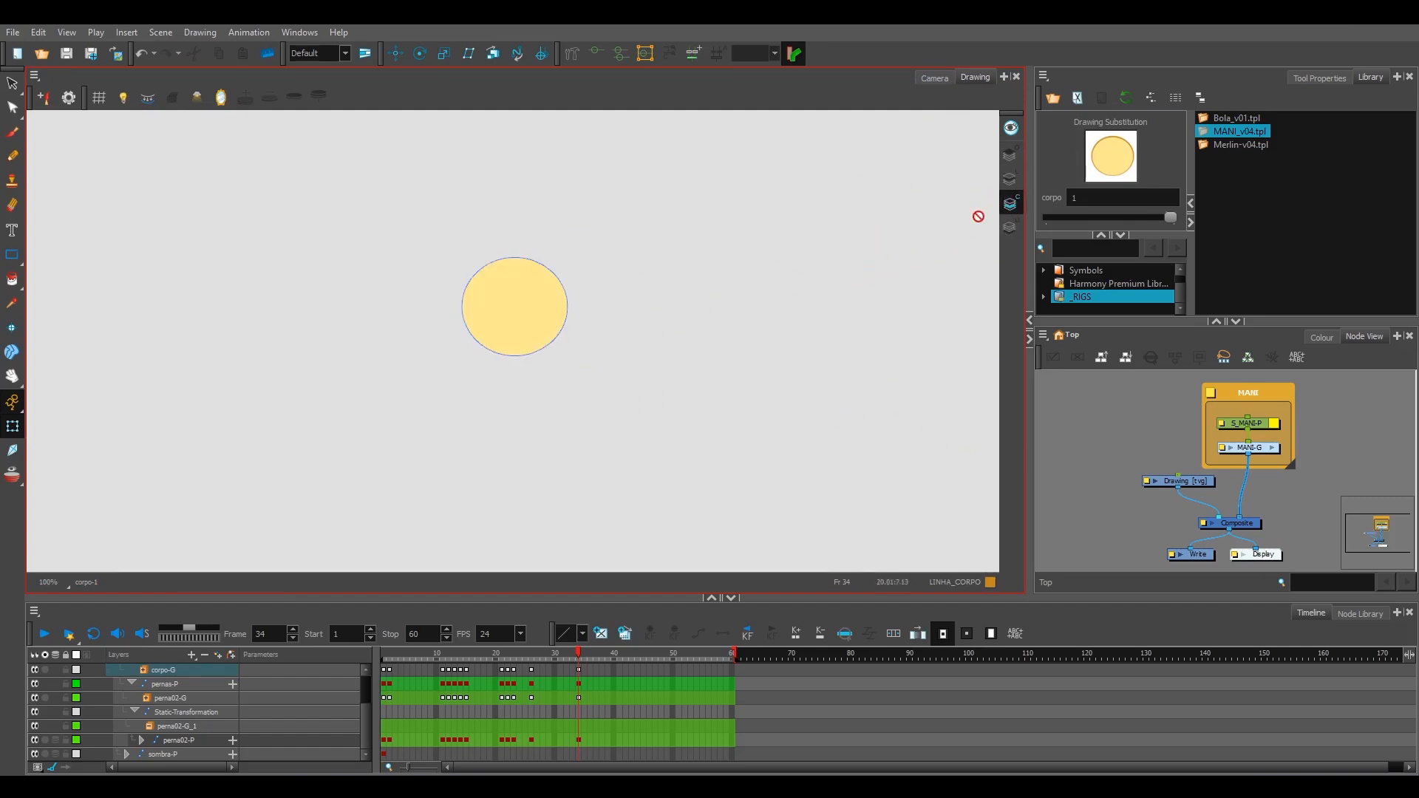
left_click(940, 79)
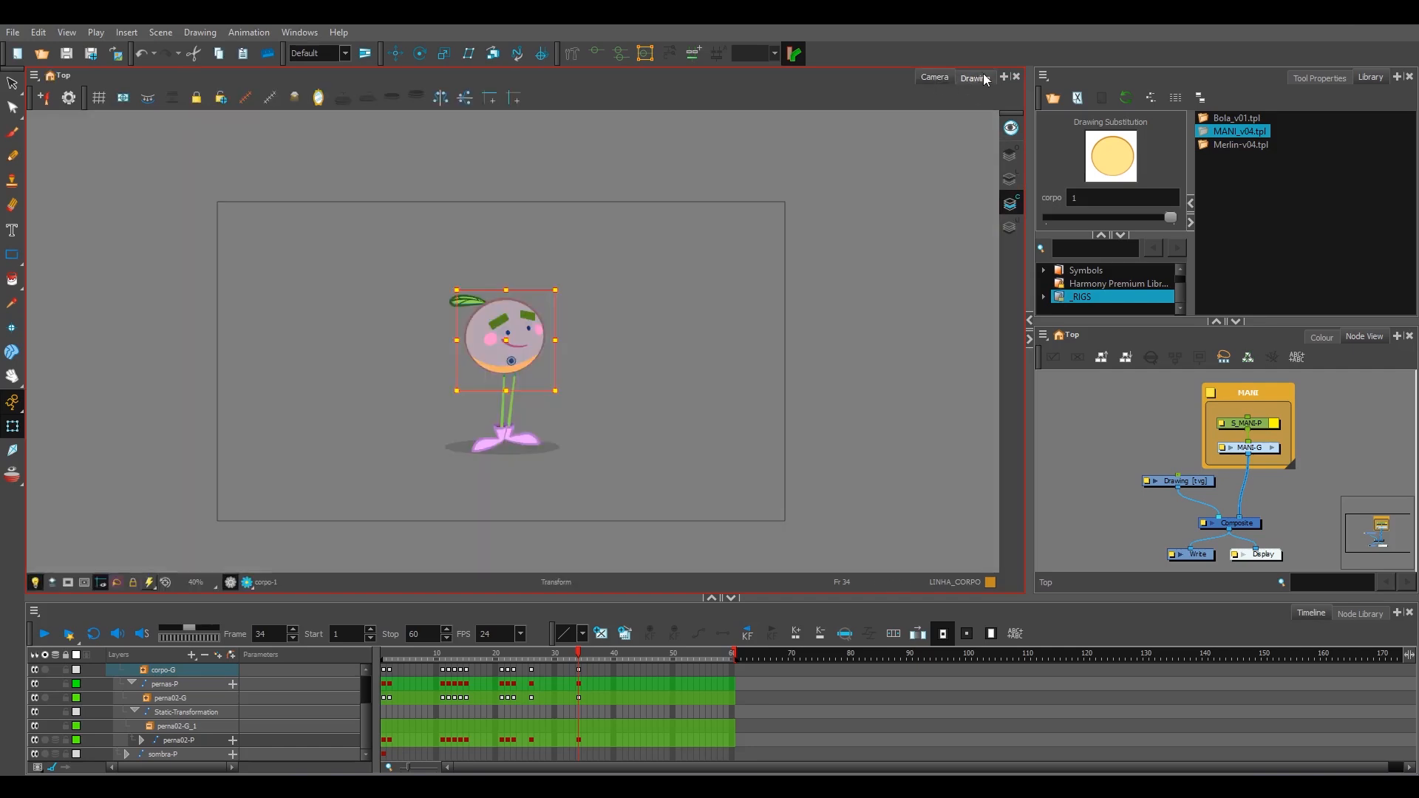
left_click(974, 77)
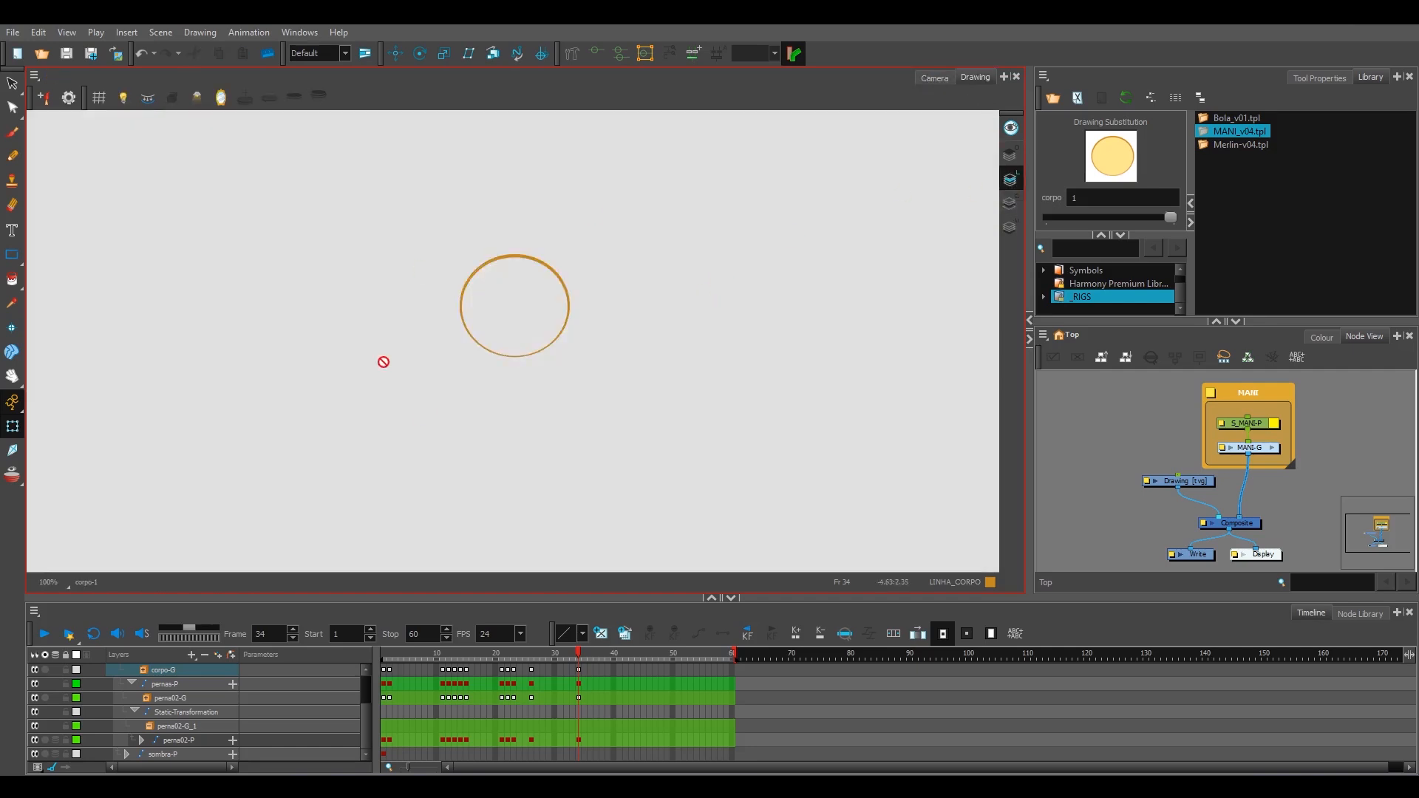
left_click(1009, 204)
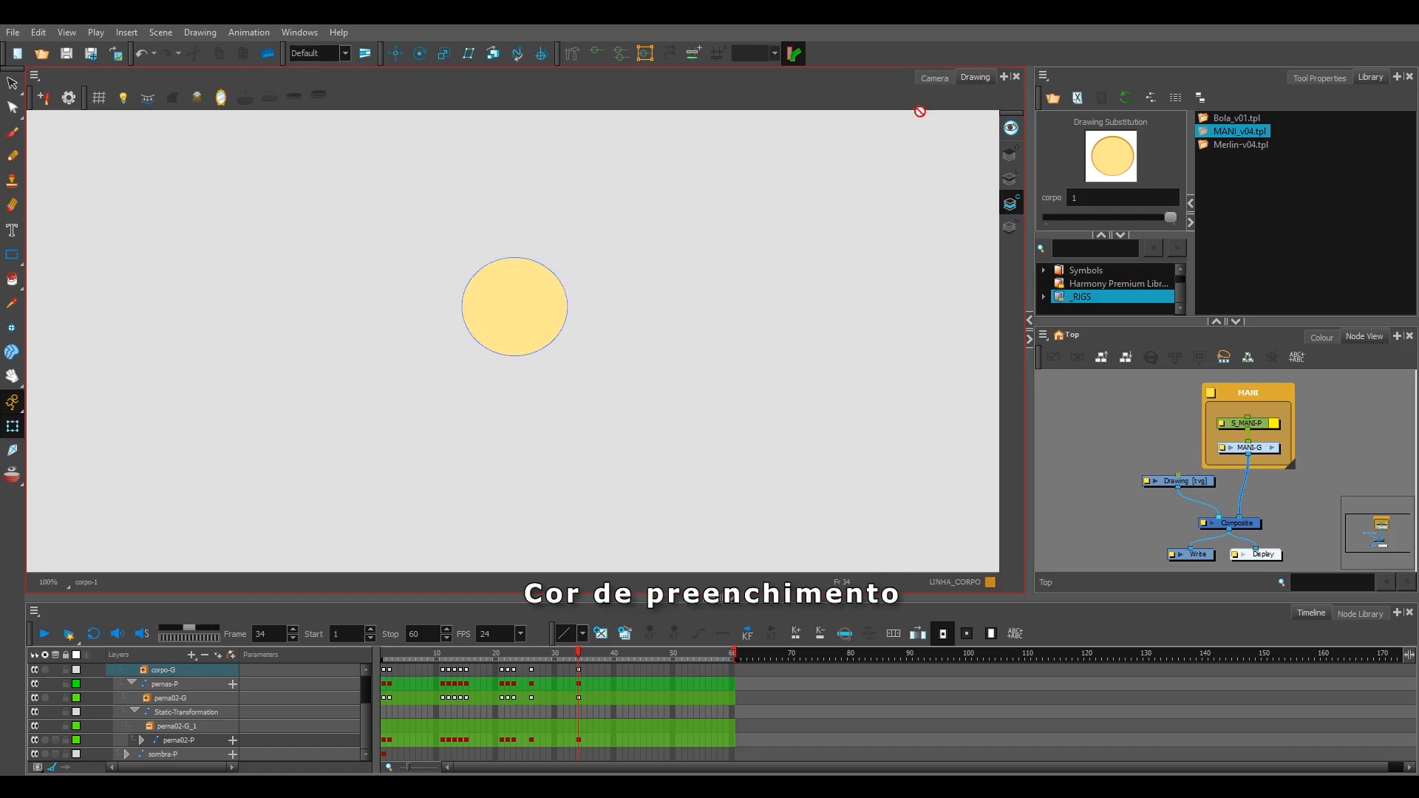
left_click(934, 77)
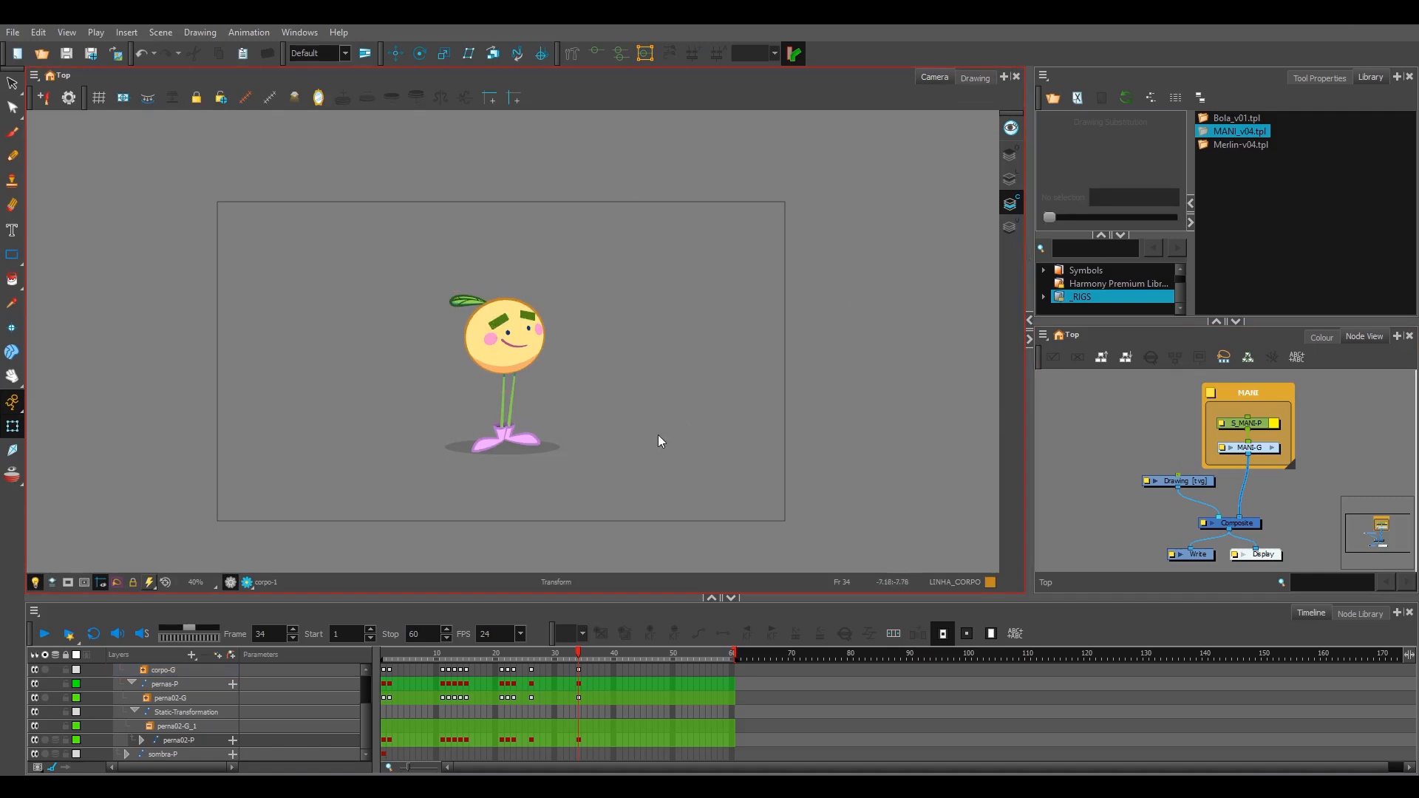
left_click(1017, 177)
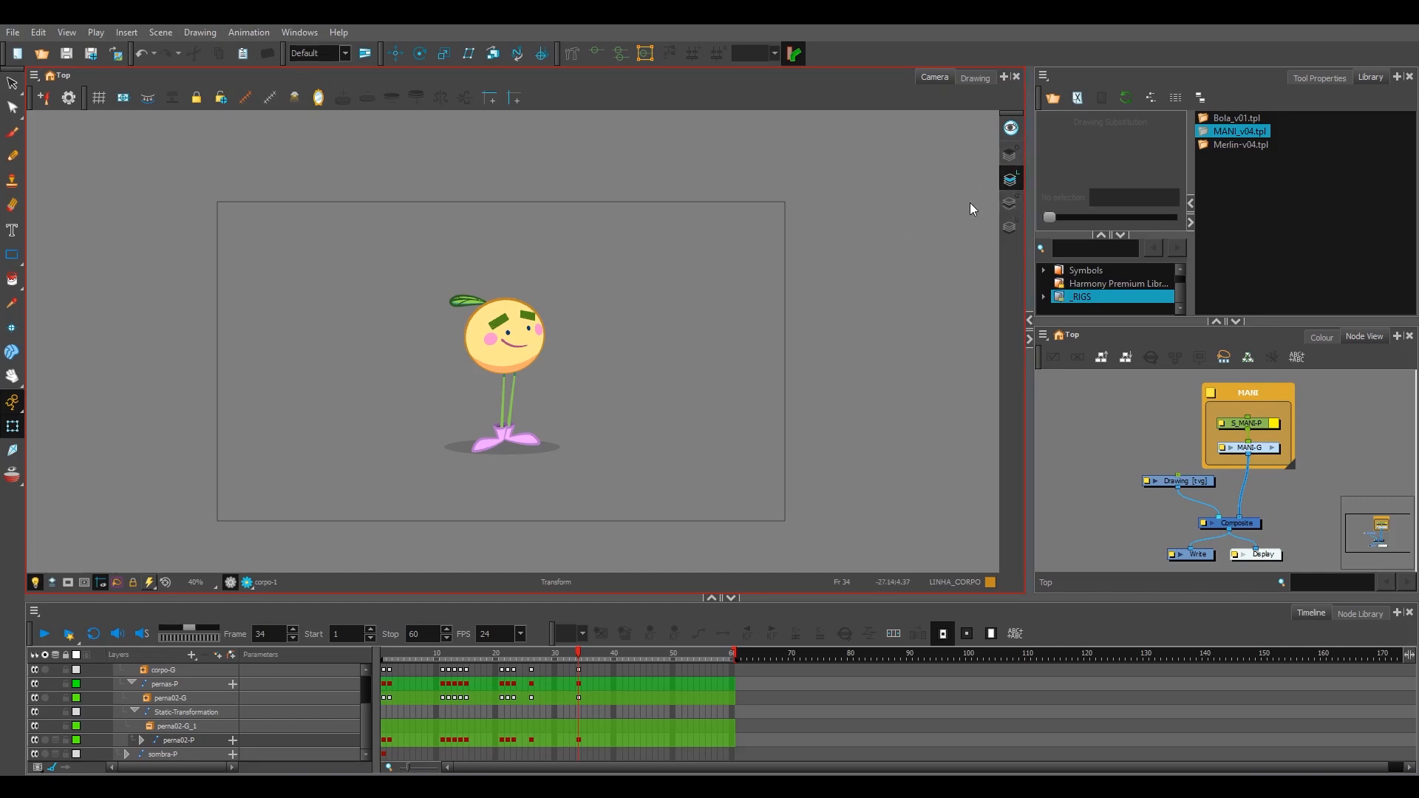
Step: Review the Advanced Display option in the Advanced preferences and close the dialog
left_click(1048, 87)
left_click(596, 247)
left_click(38, 32)
left_click(123, 447)
left_click(759, 162)
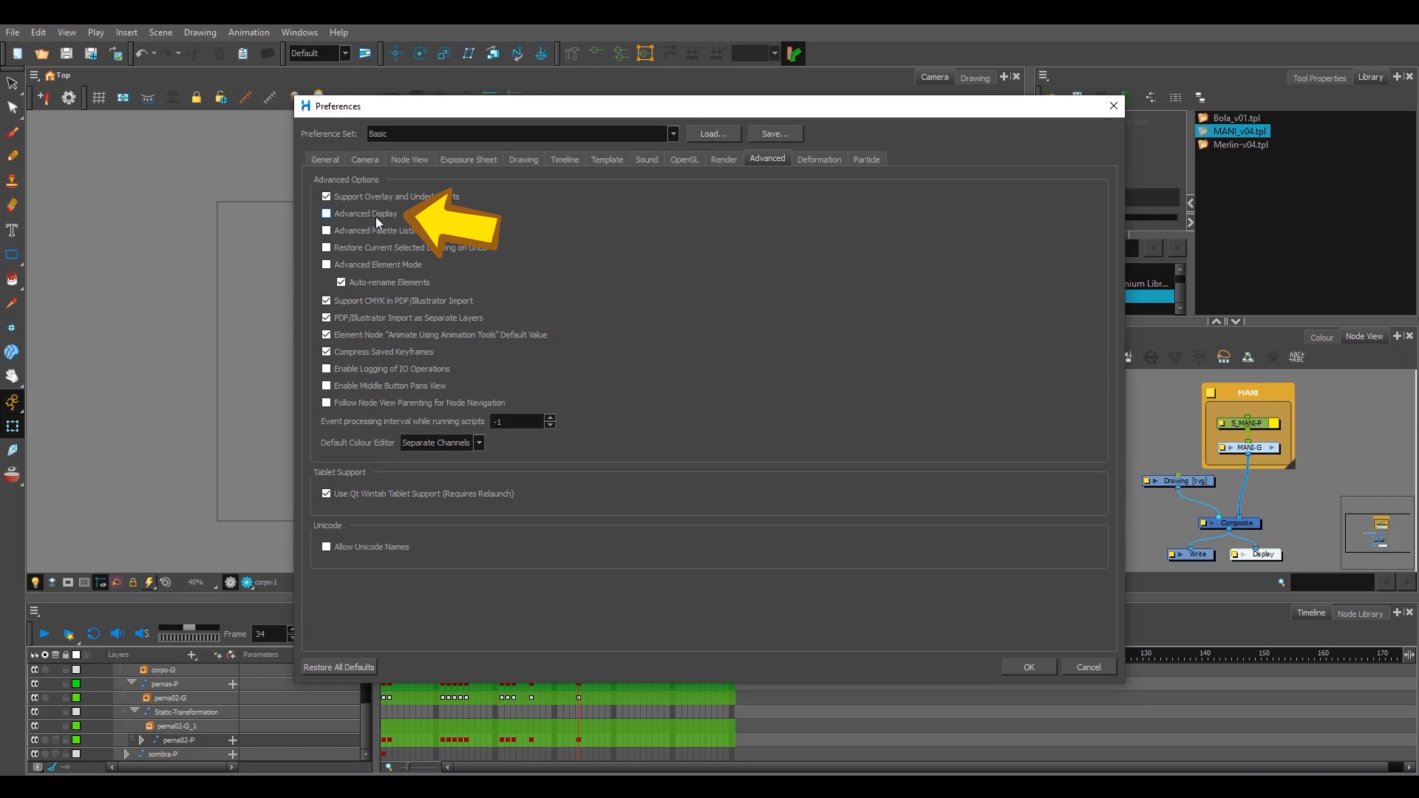
left_click(1028, 666)
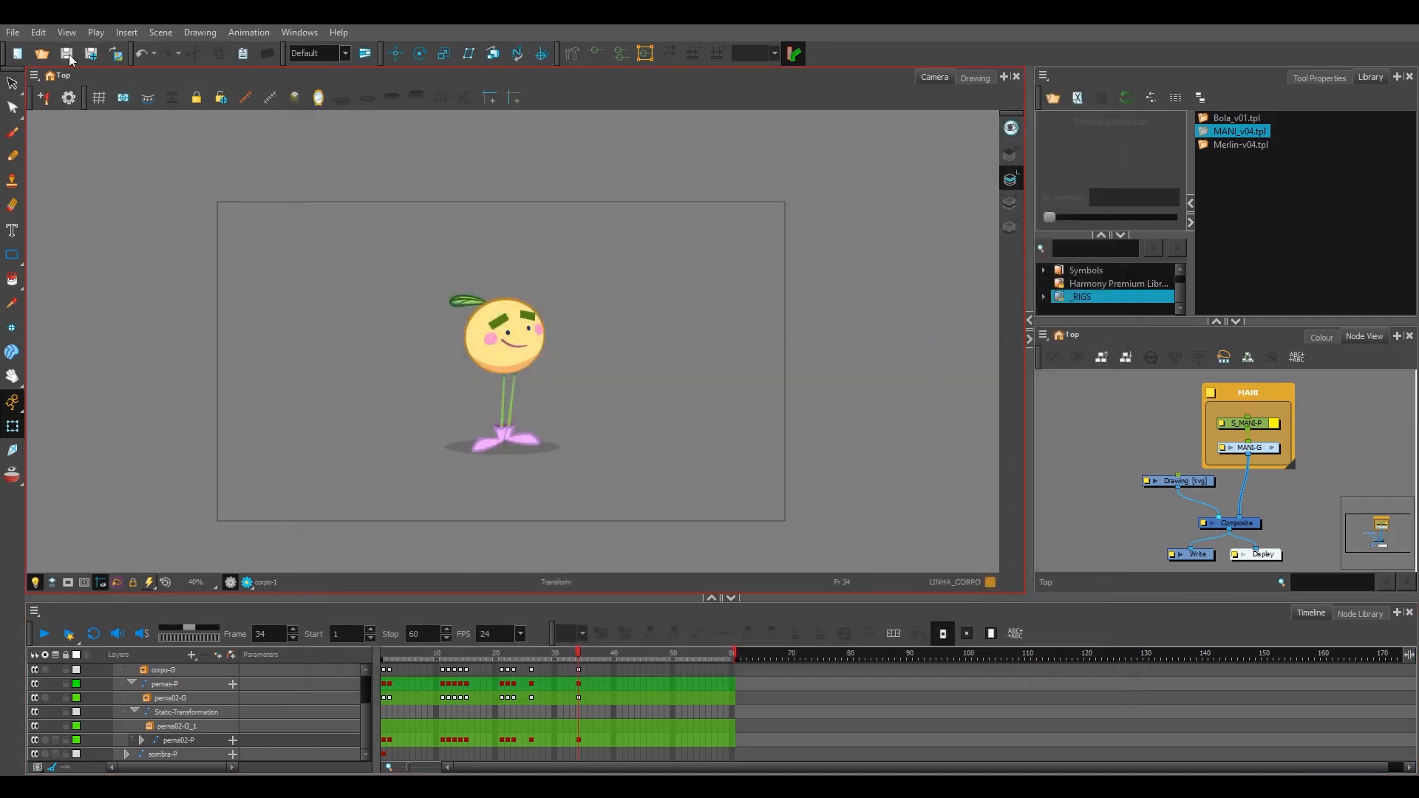
Step: Enable Advanced Display in the Advanced preferences and accept the settings
left_click(36, 33)
left_click(90, 453)
left_click(811, 158)
left_click(773, 159)
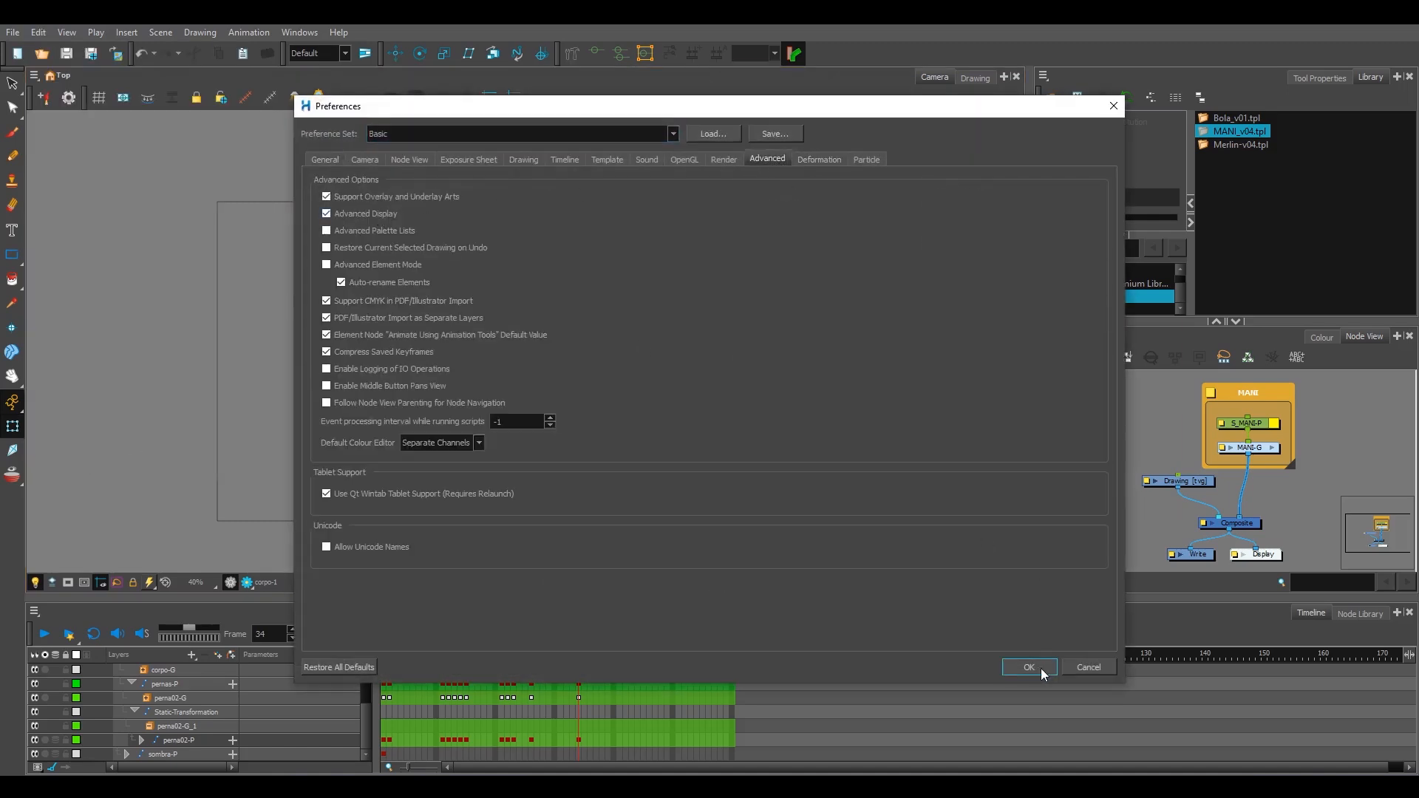
left_click(1039, 668)
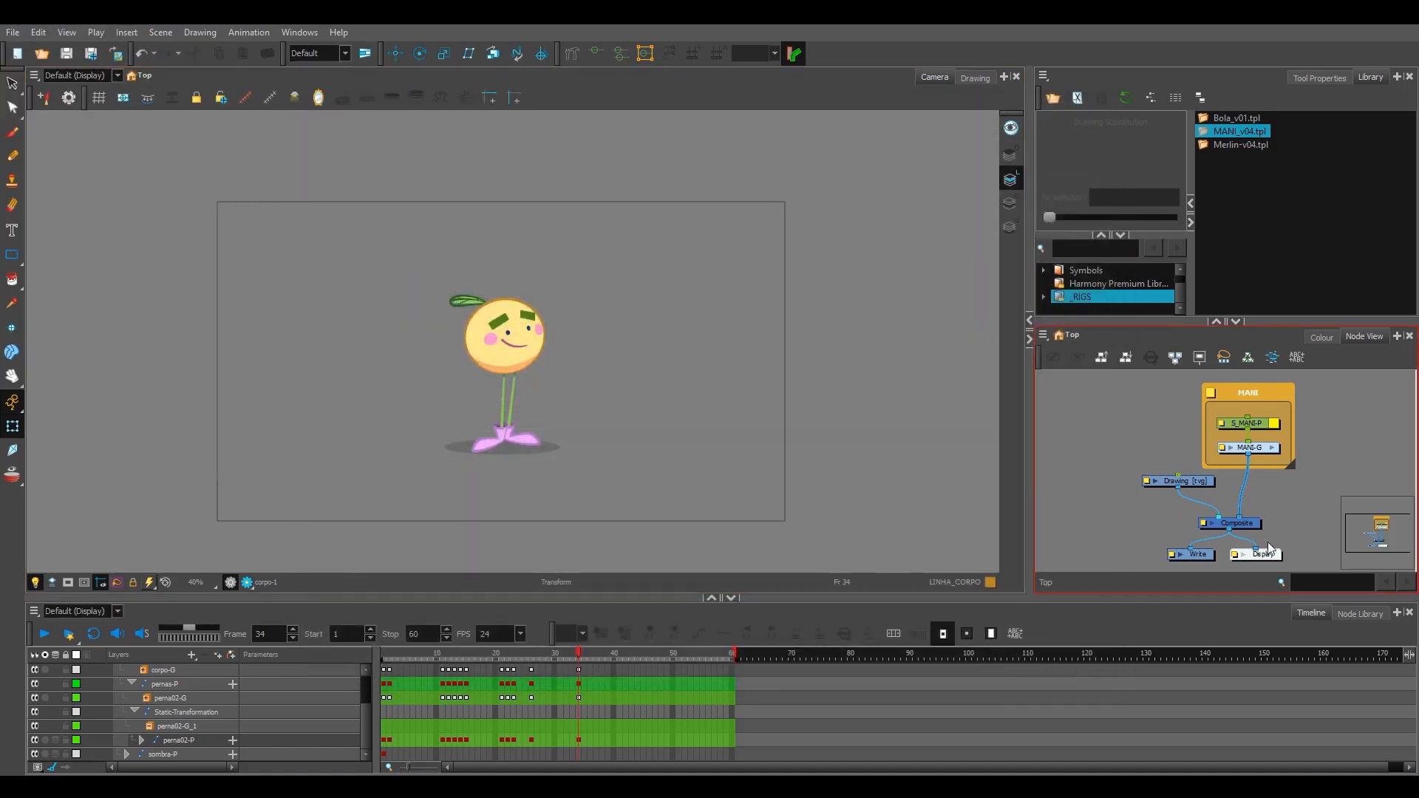
Step: Locate the Display node in the Node View and check the displays offered in the Camera view's display list
left_click(1282, 526)
scroll(1283, 526, "up", 2)
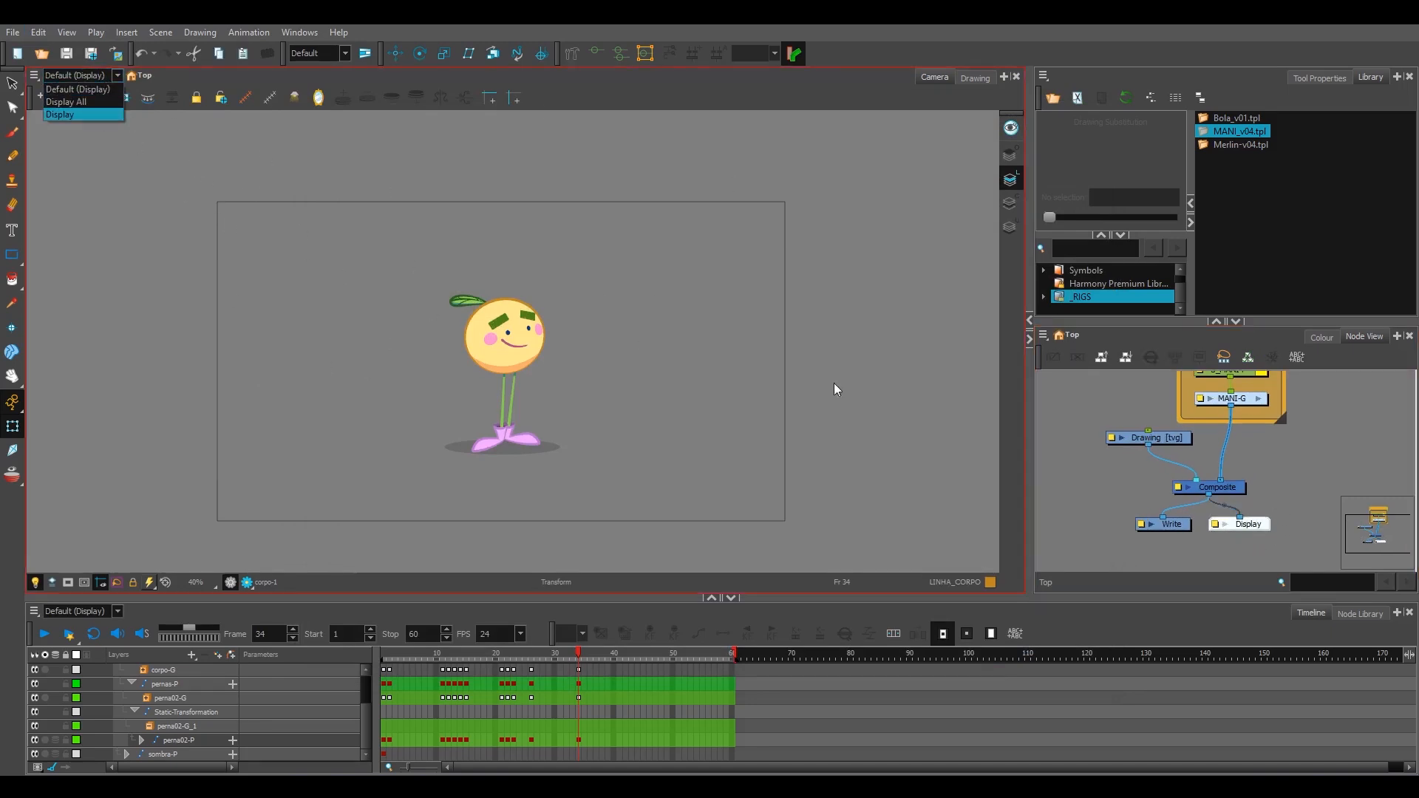
left_click(1289, 530)
left_click(111, 78)
left_click(1314, 469)
scroll(1282, 499, "down", 1)
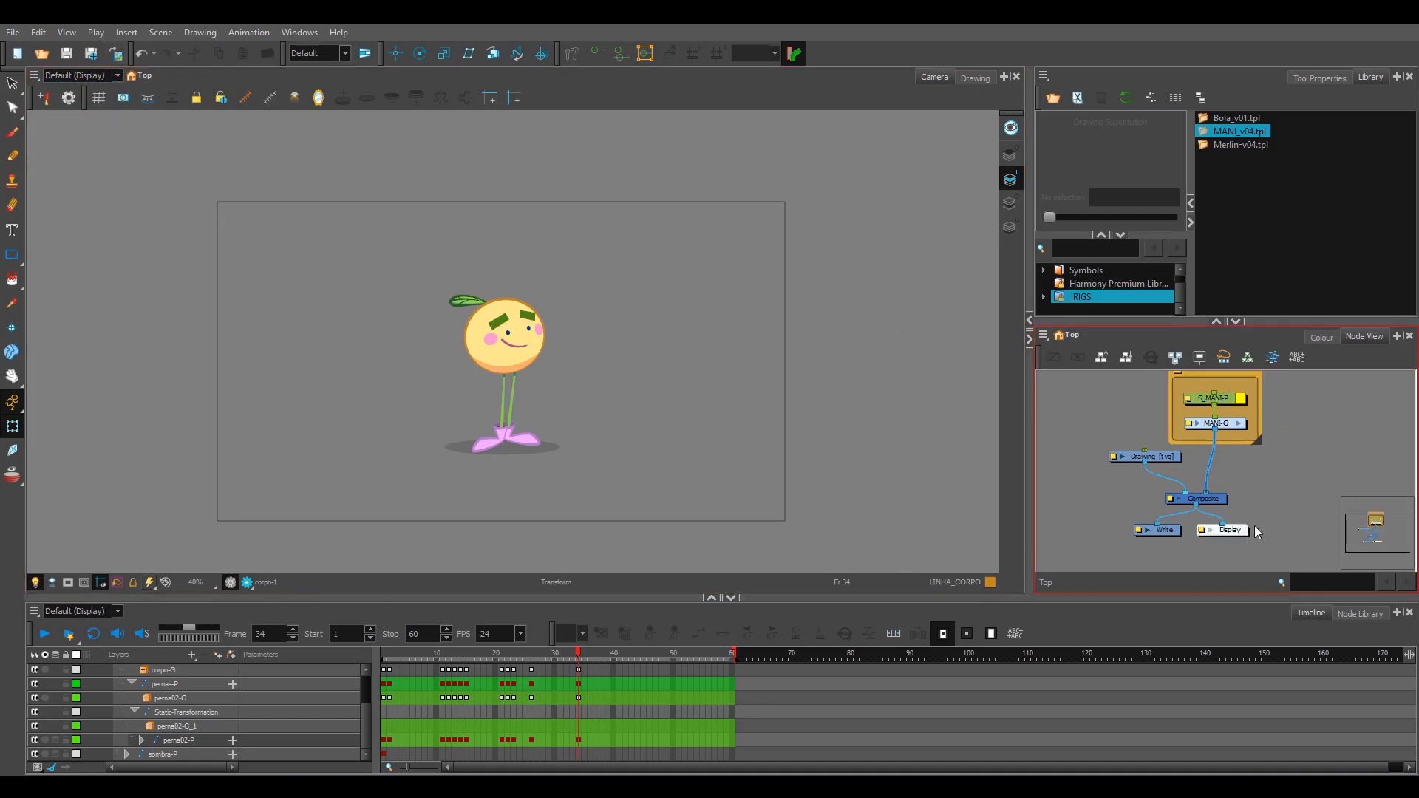
Step: Add a second Display node connected to MANI-G and rename it display_personagem
key("ctrl+y")
left_click_drag(1254, 464, 1276, 471)
scroll(1275, 472, "up", 1)
double_click(1275, 466)
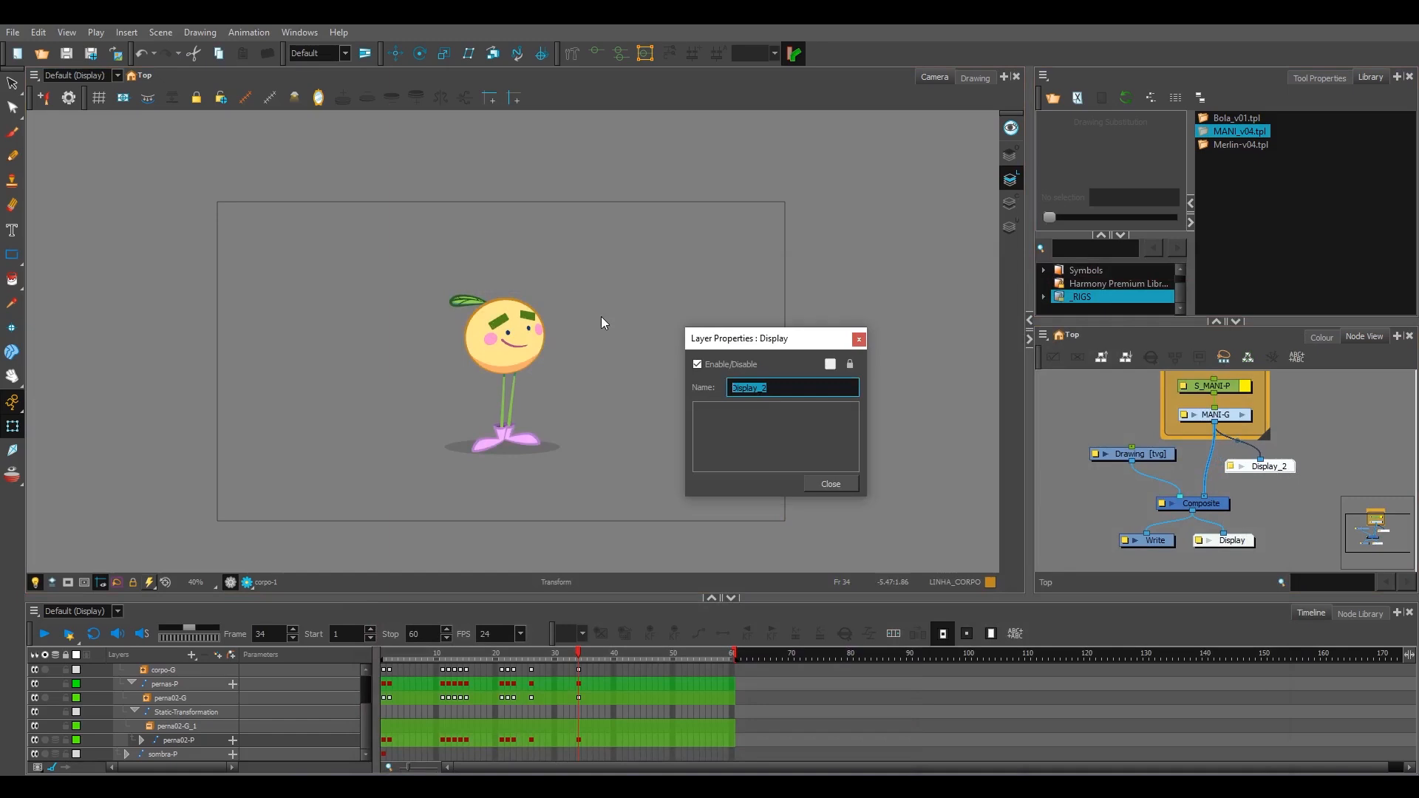
type("display_personagem")
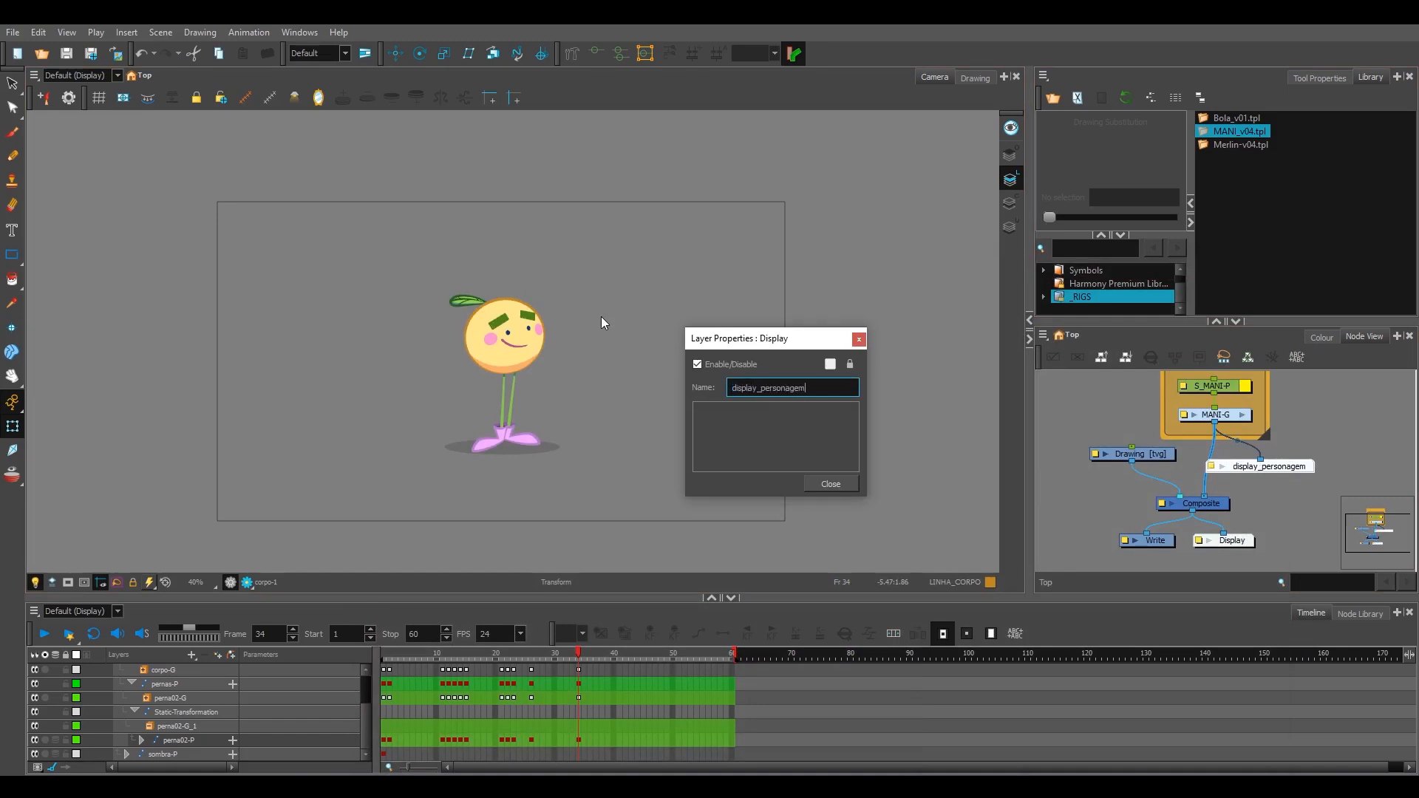
key("Return")
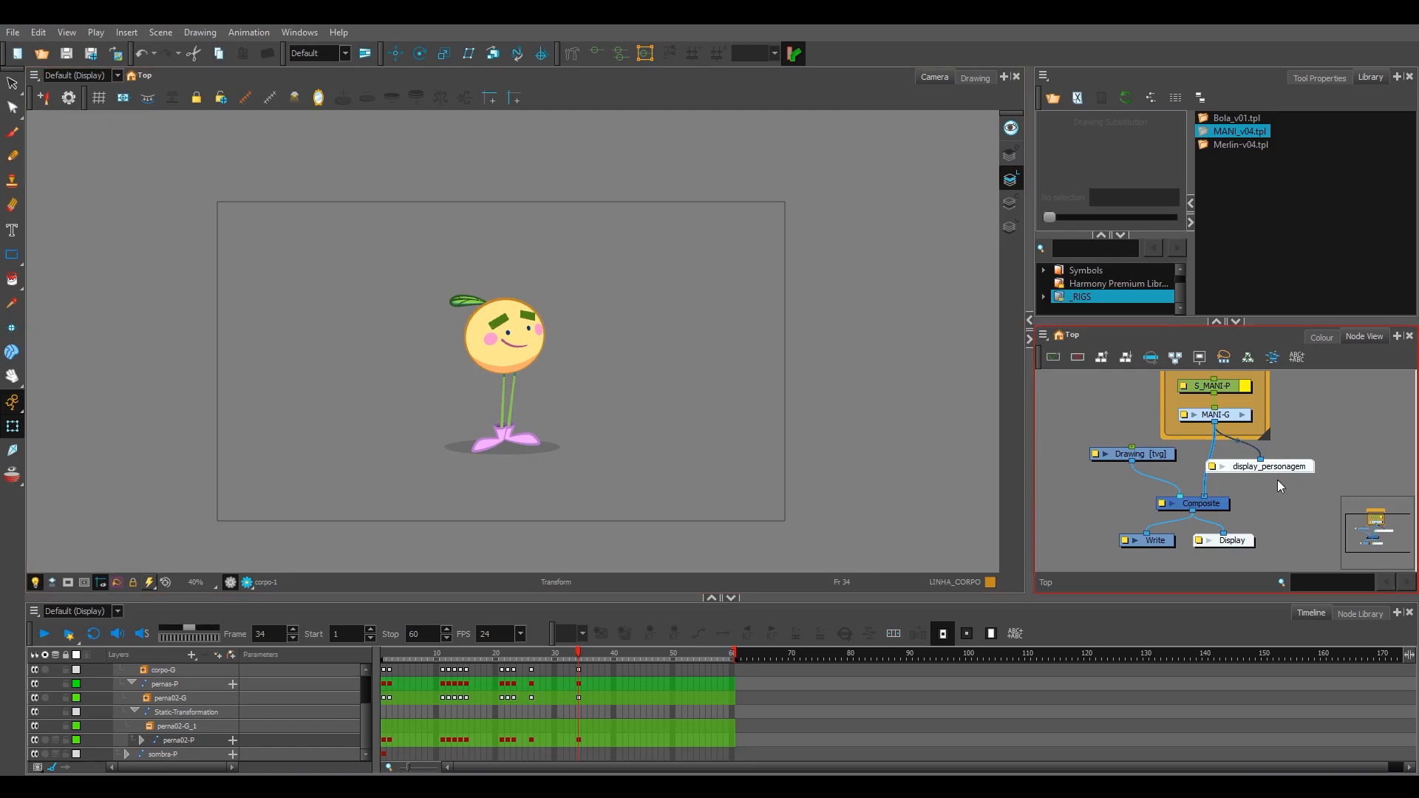
Step: Show display_personagem in the Camera view, and switch the view to the Display node
left_click(80, 75)
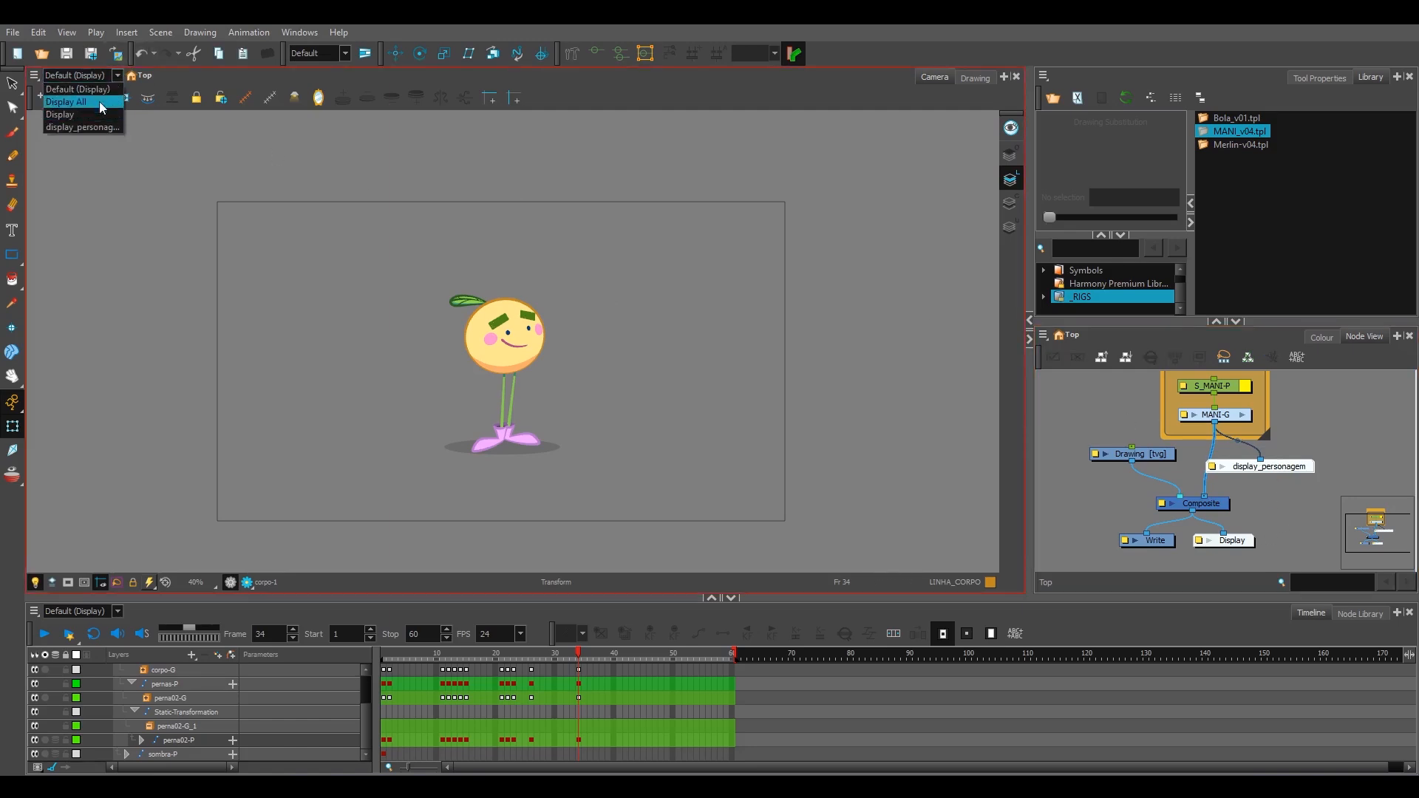
left_click(93, 126)
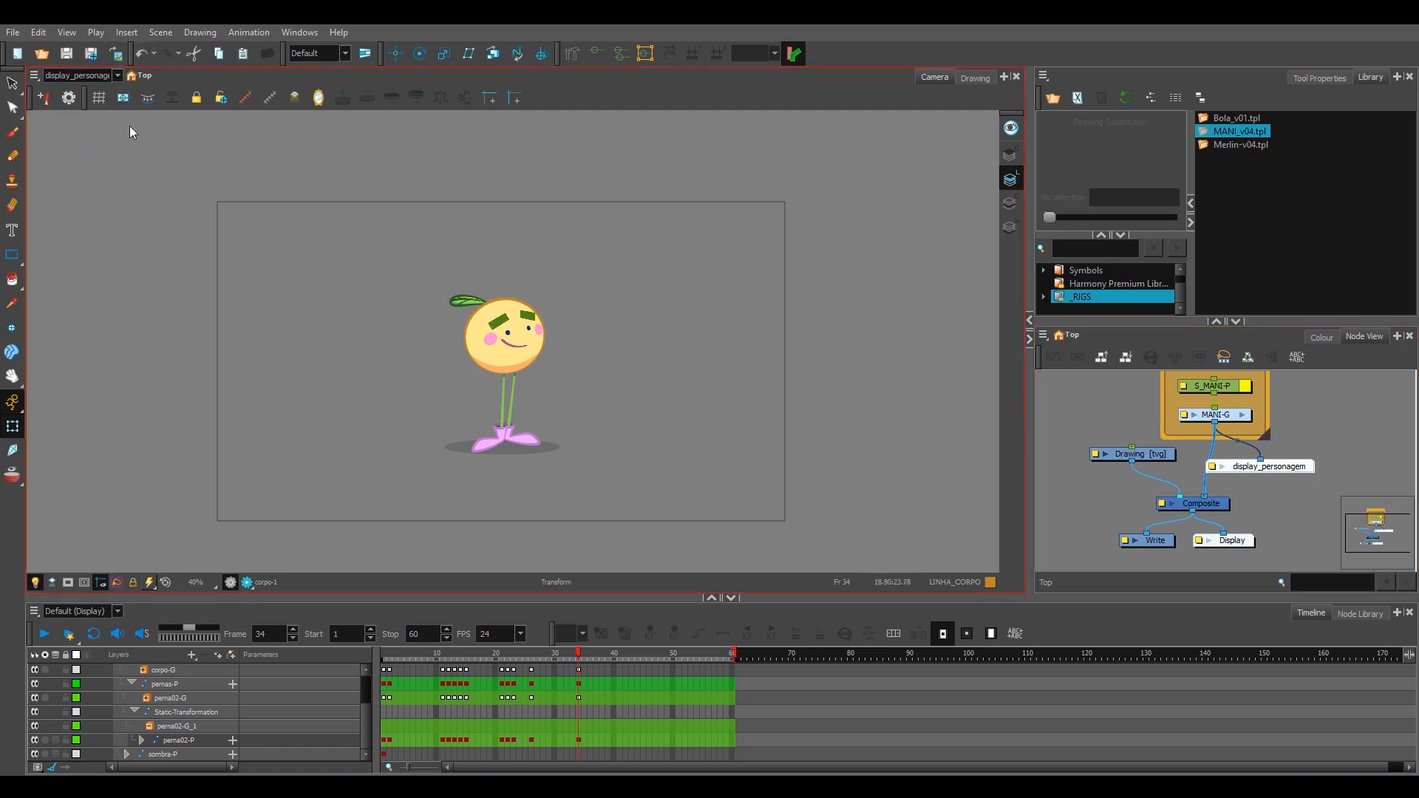
left_click(80, 75)
left_click(100, 113)
scroll(1295, 442, "down", 2)
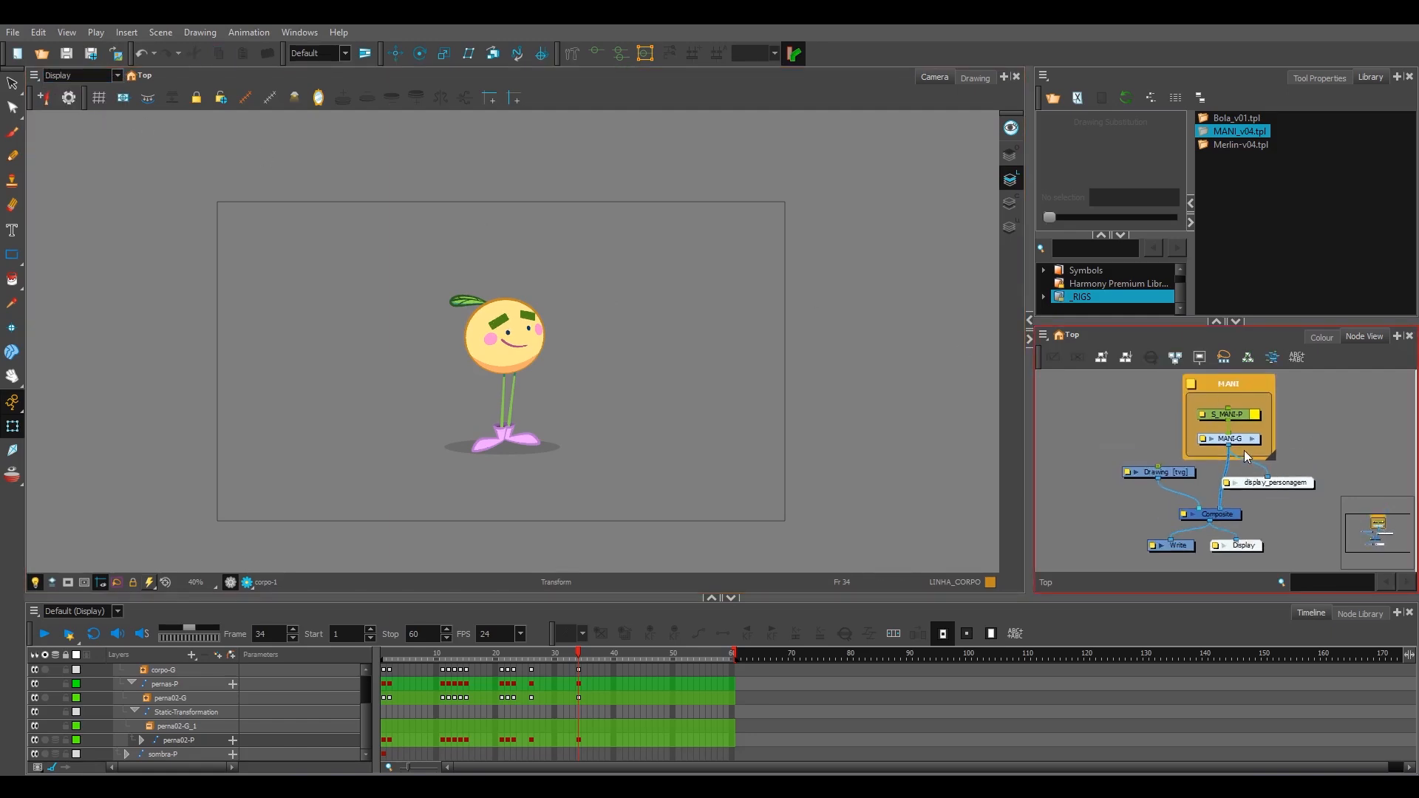
Step: Delete the display_personagem node from the node network
left_click_drag(1238, 445, 1228, 448)
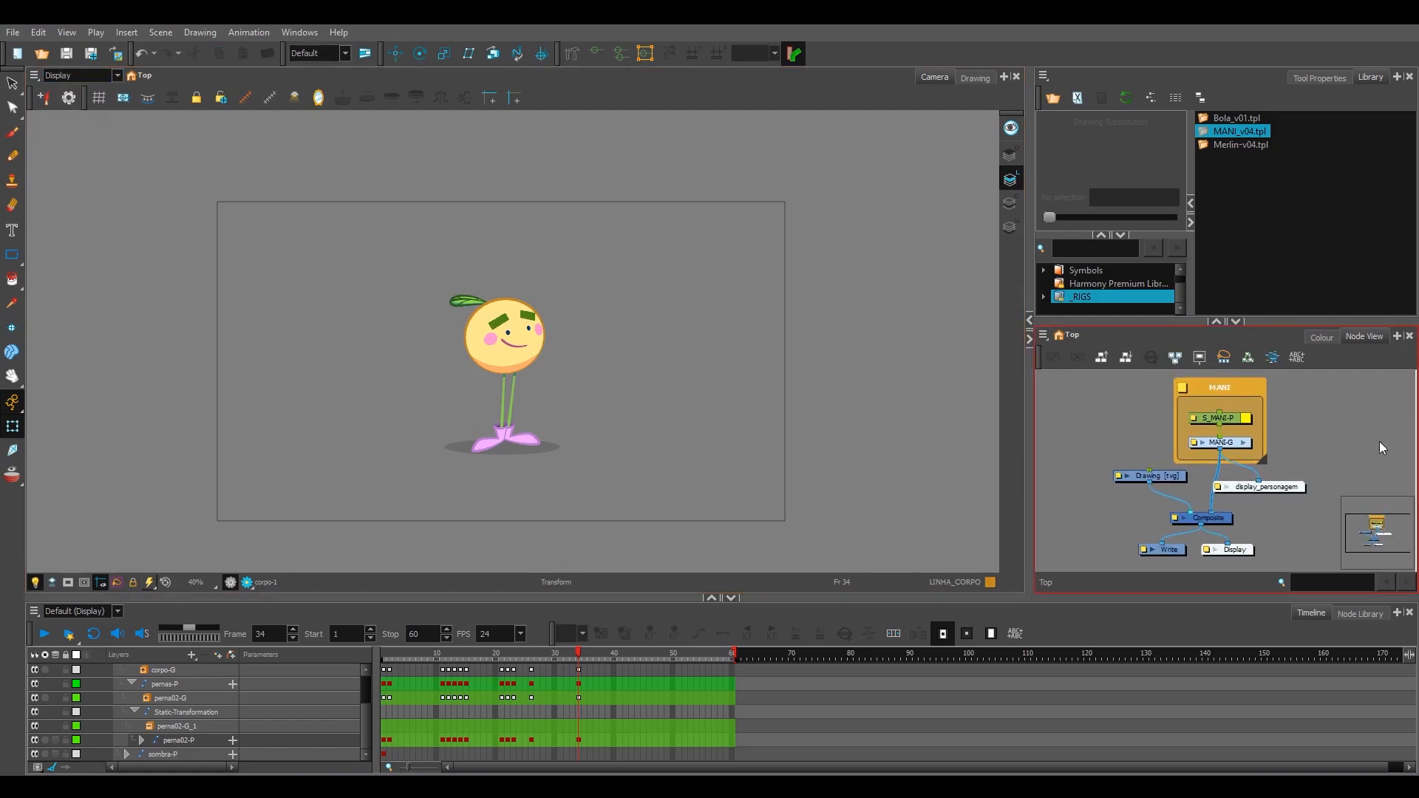
left_click_drag(1294, 487, 1282, 504)
key("Delete")
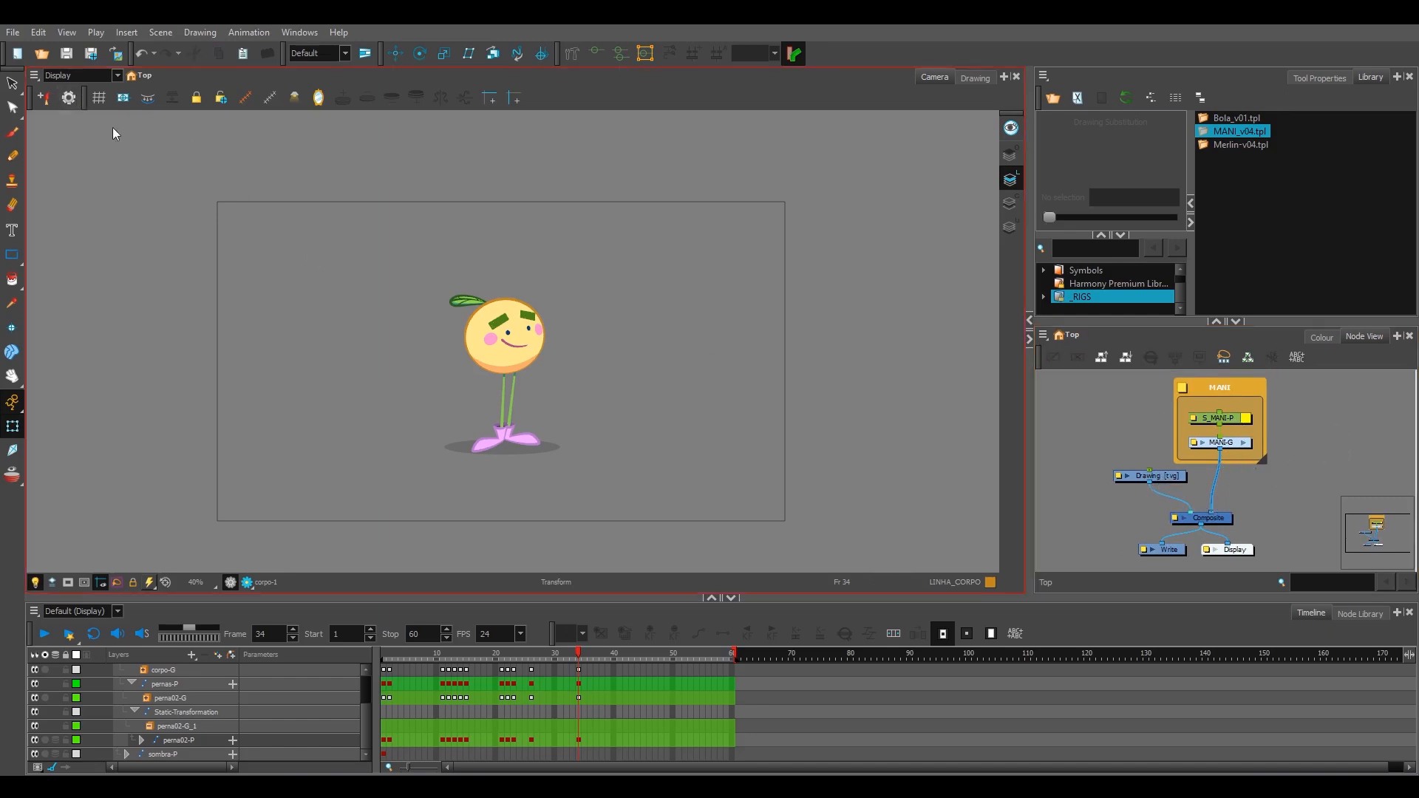
Step: Look up the Toggle Playback entry among the General keyboard shortcuts and close the dialog
left_click_drag(559, 314, 596, 311)
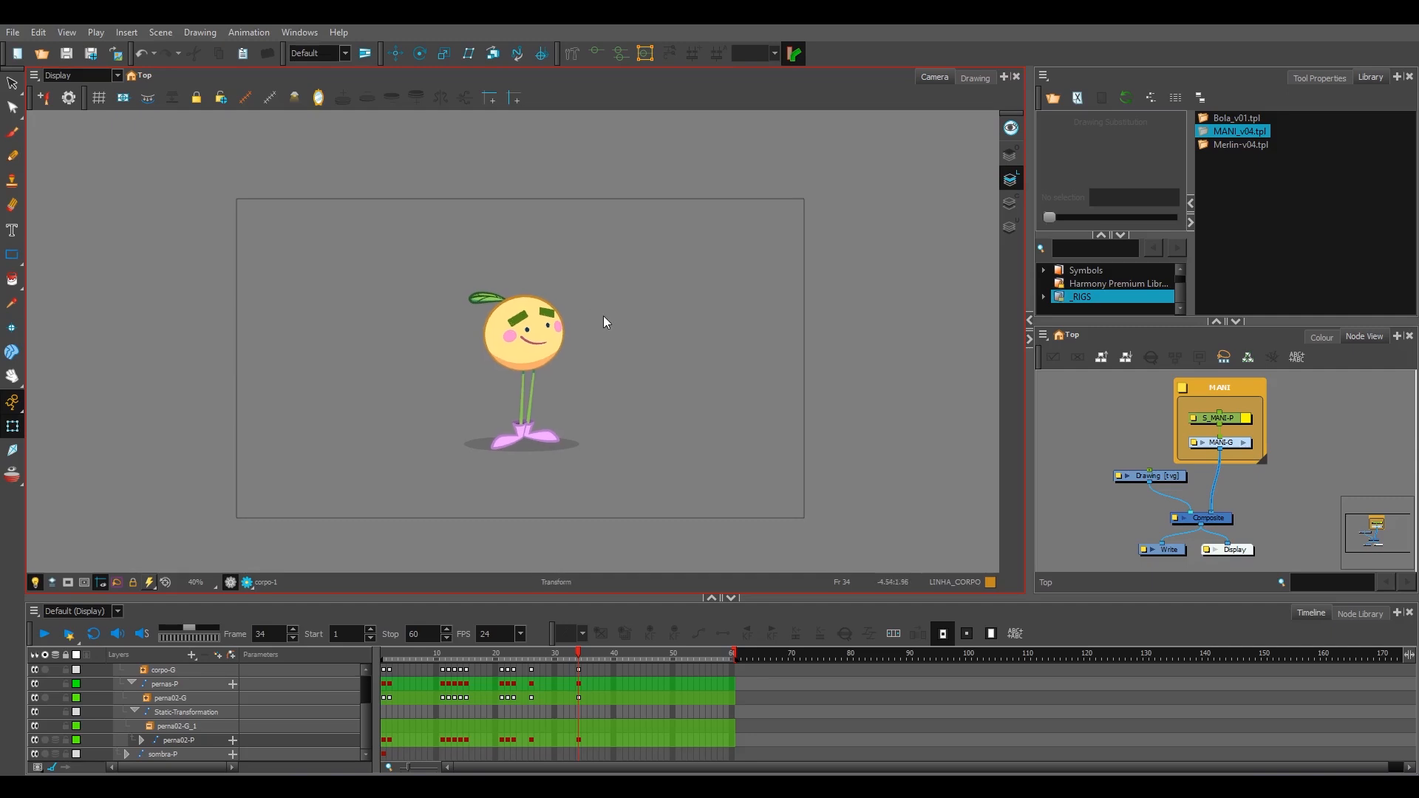
left_click(38, 32)
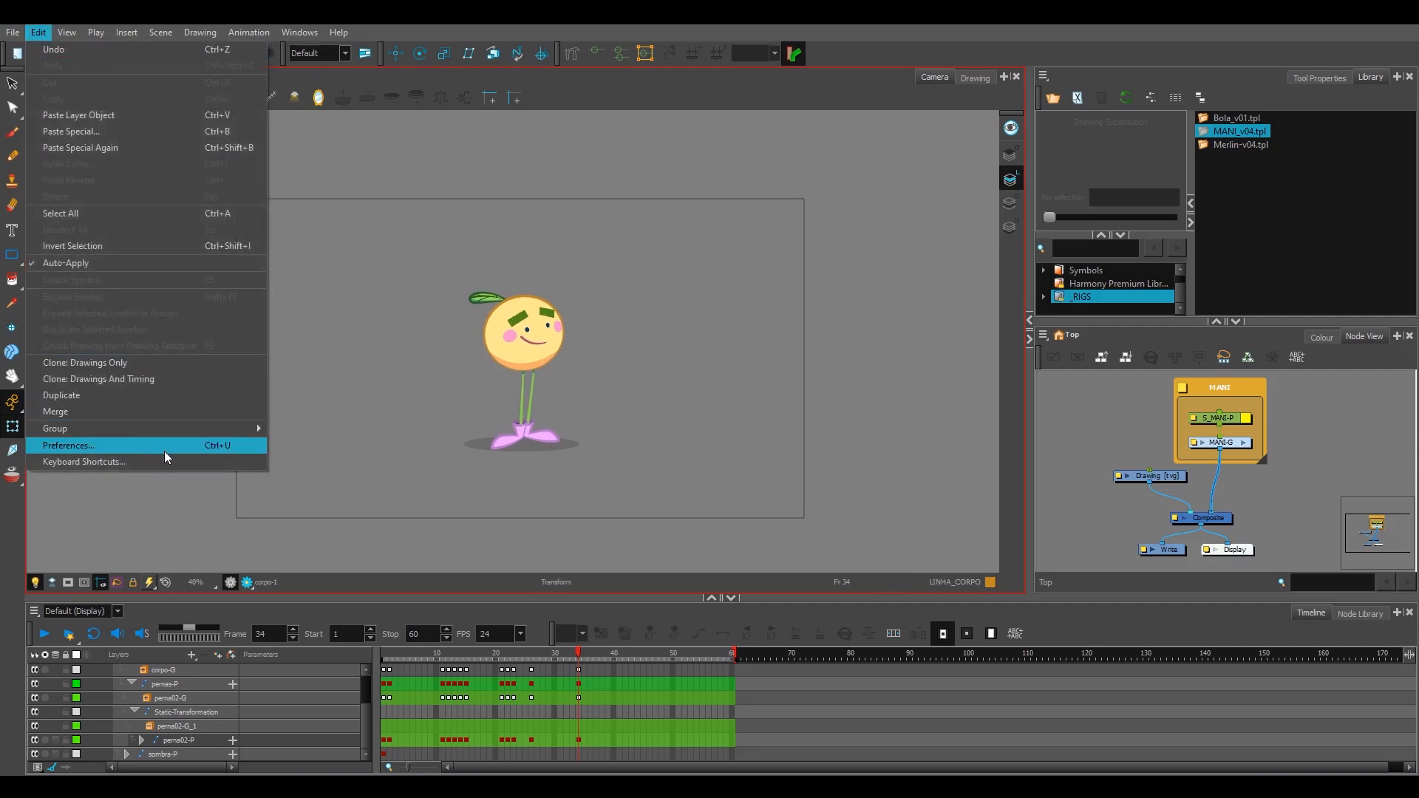
left_click(94, 465)
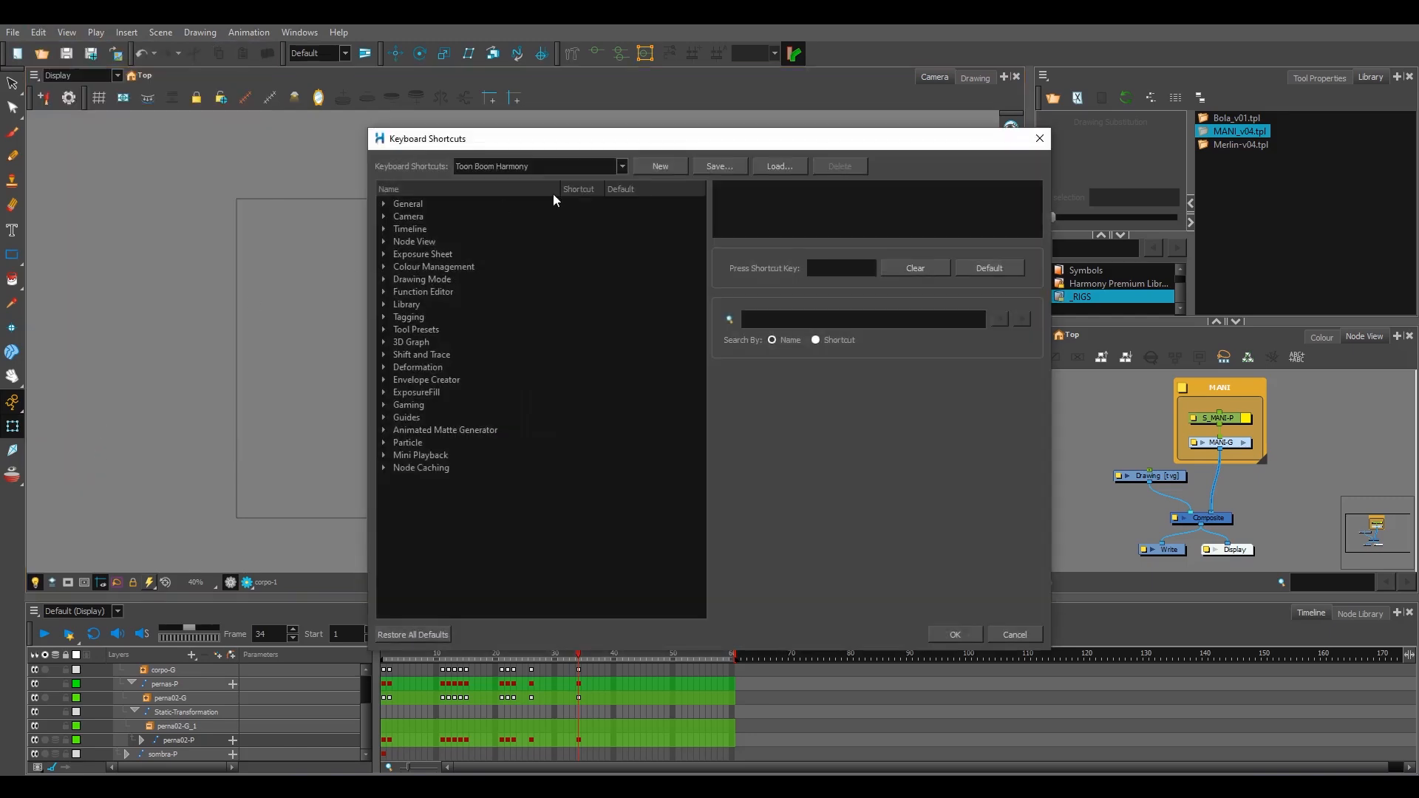
left_click(383, 202)
left_click_drag(708, 241, 707, 495)
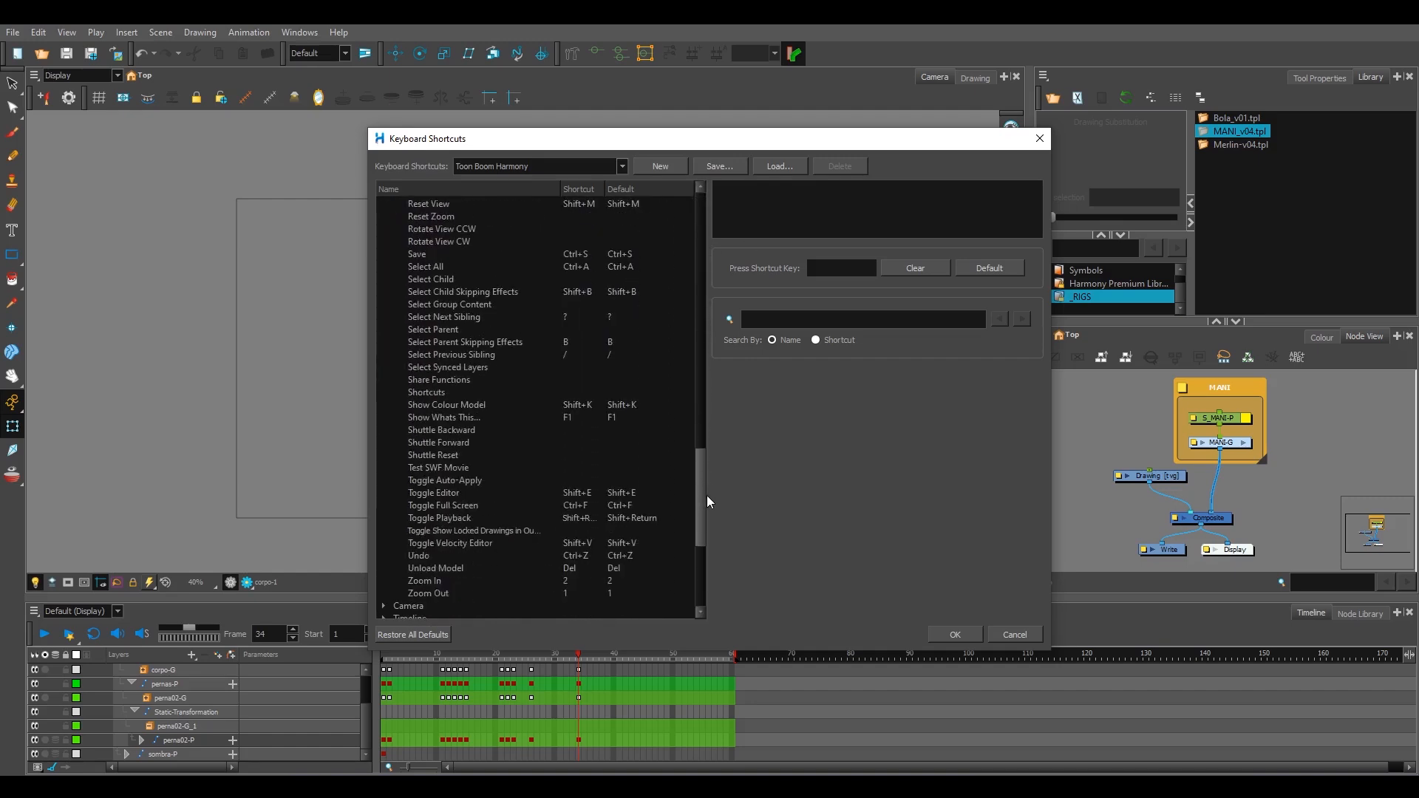
left_click(650, 518)
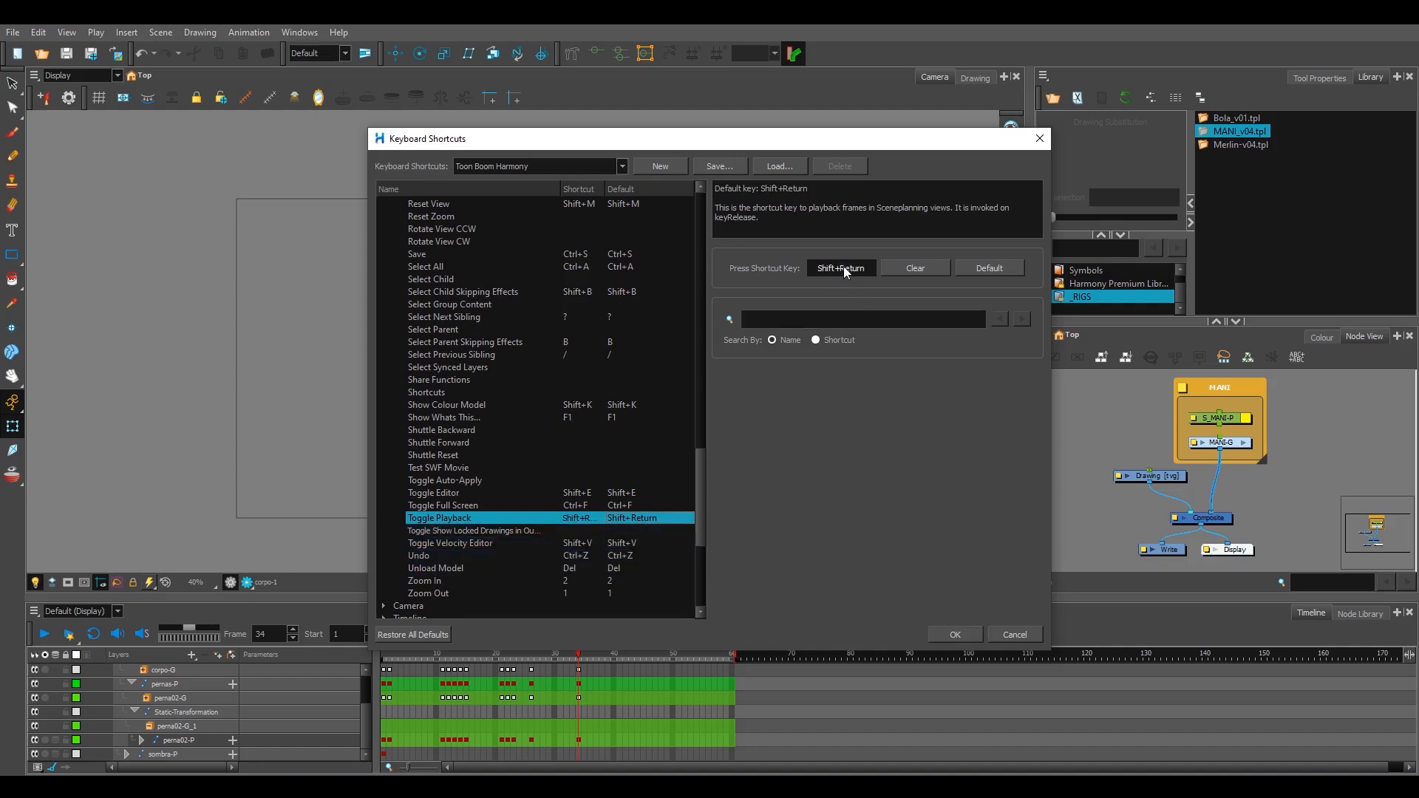
left_click(955, 640)
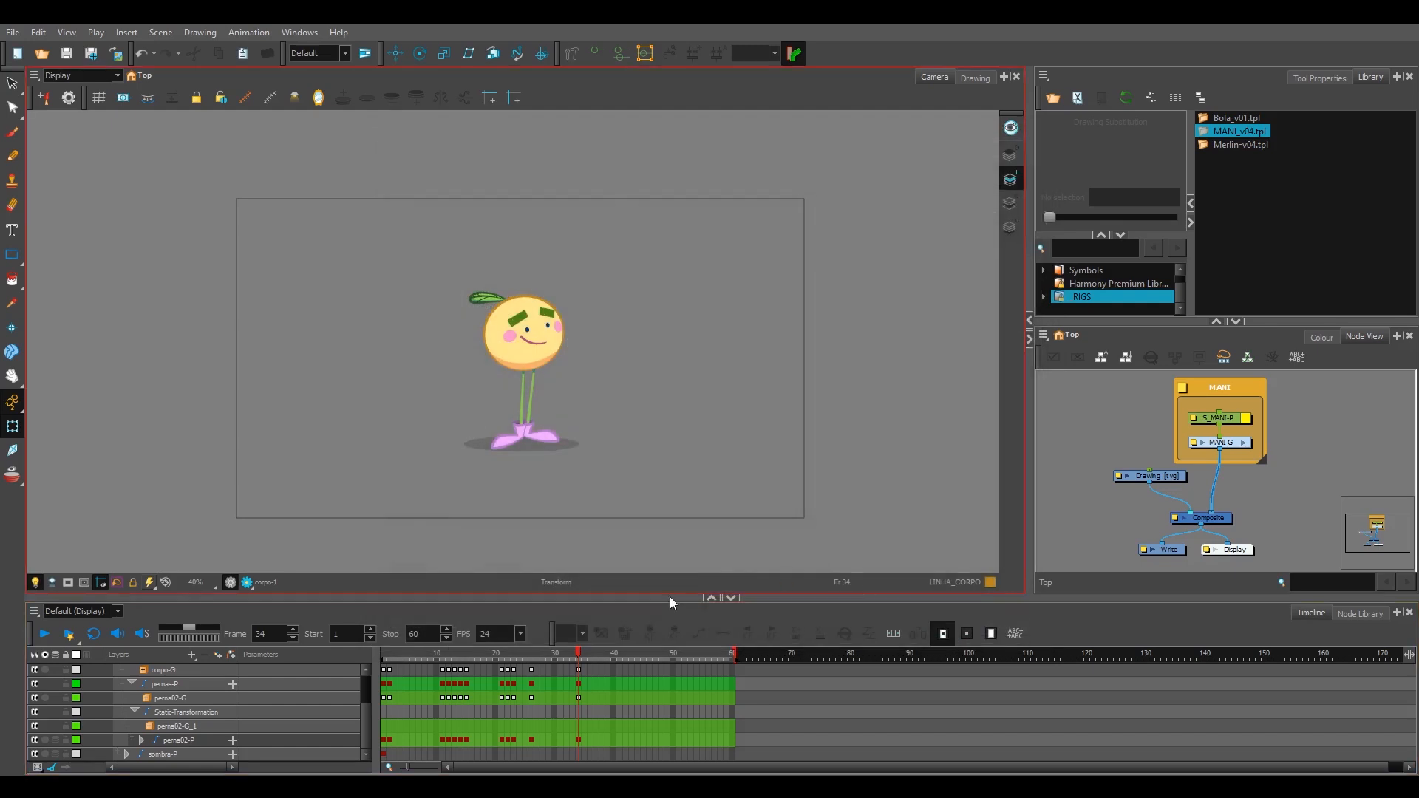
Step: Return the playhead to frame 1 and test playing back the character animation
left_click_drag(401, 656, 383, 657)
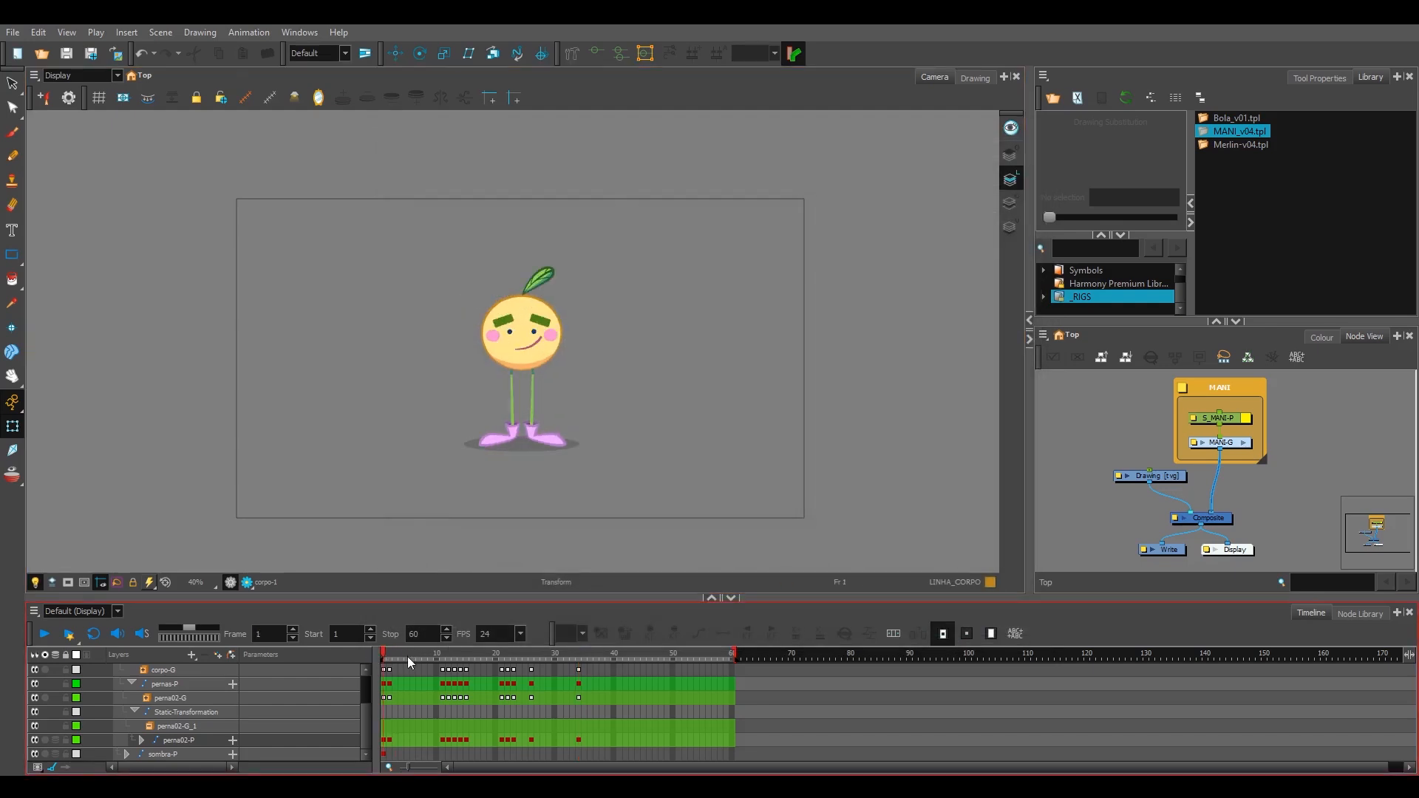
key("space")
left_click(396, 654)
key("space")
key("space")
left_click_drag(399, 655, 387, 657)
key("Return")
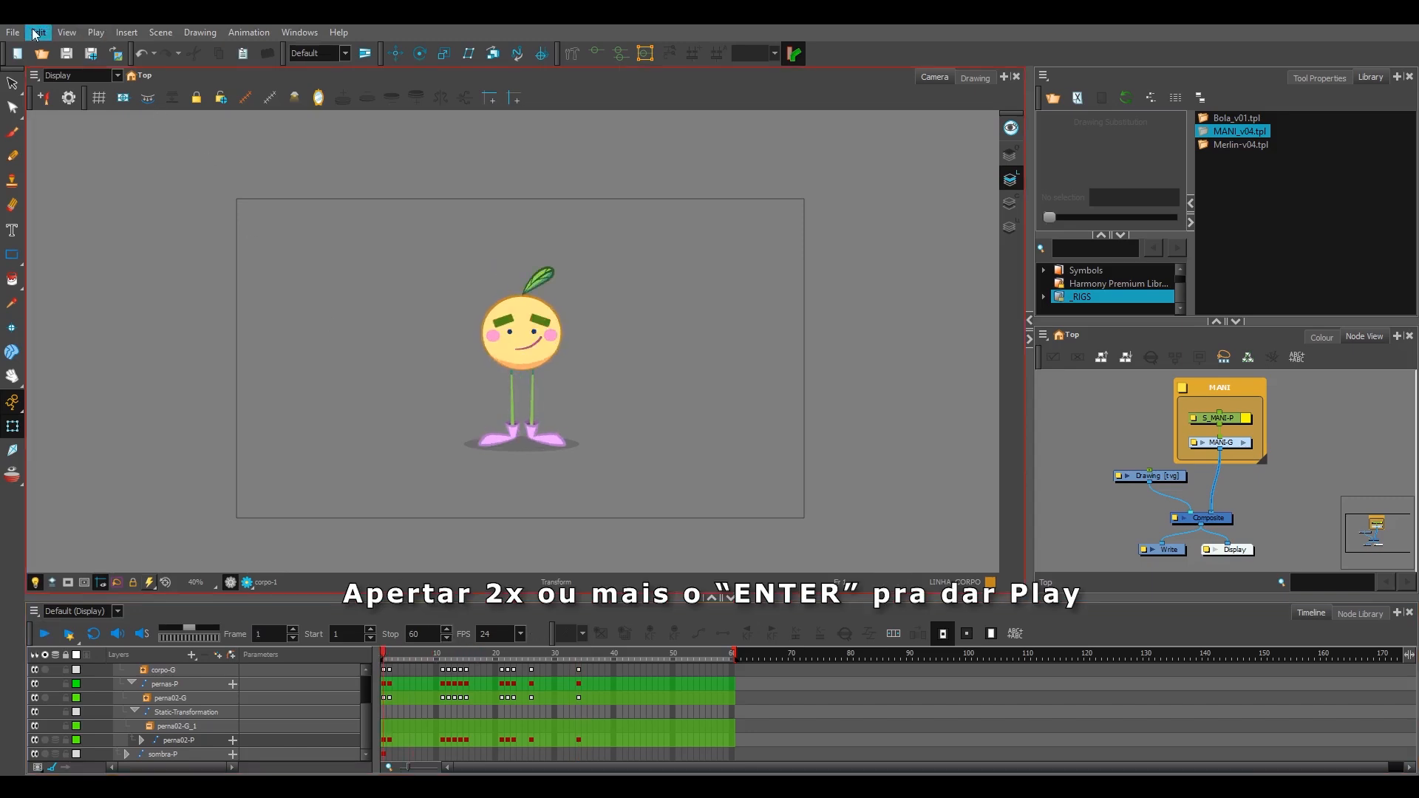
left_click(37, 34)
left_click(113, 450)
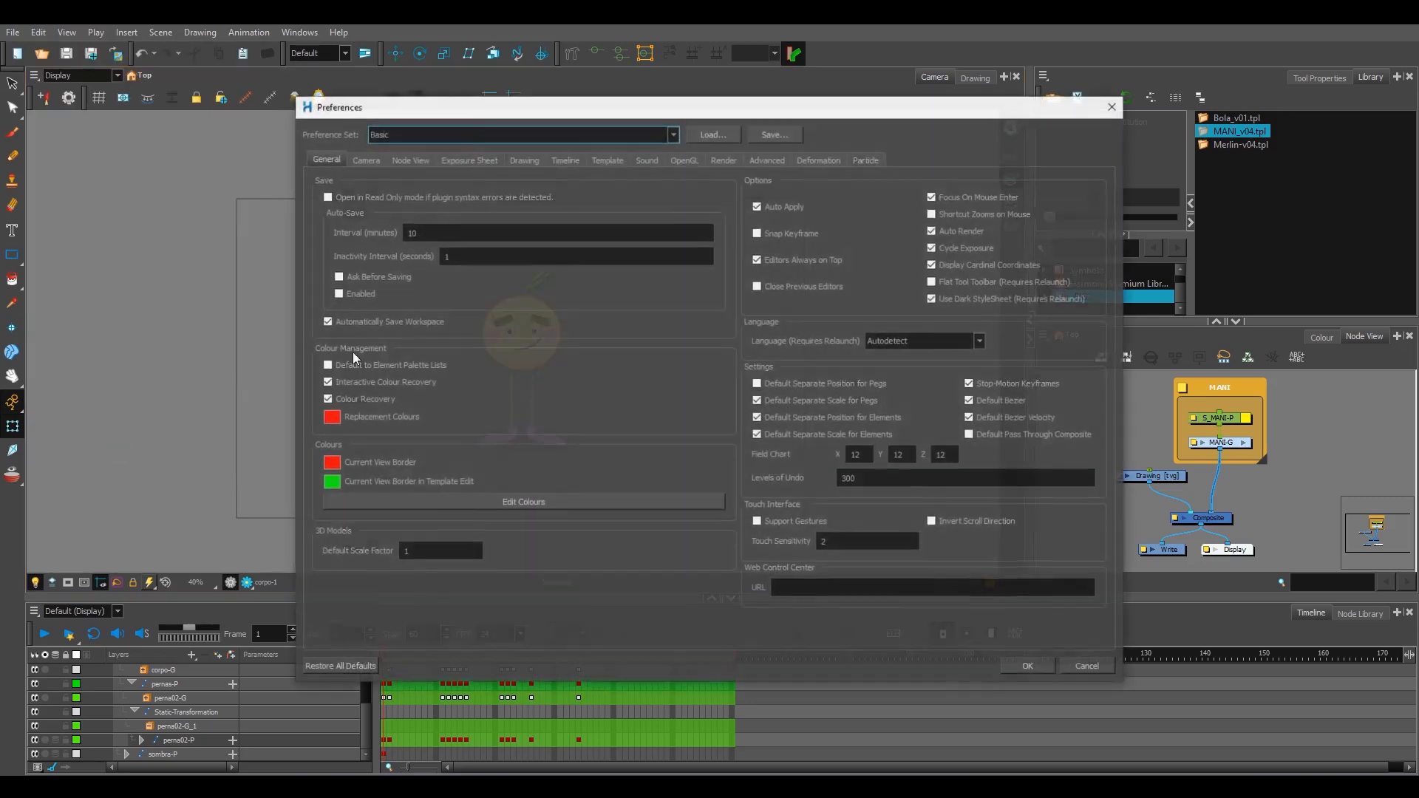
left_click(1029, 666)
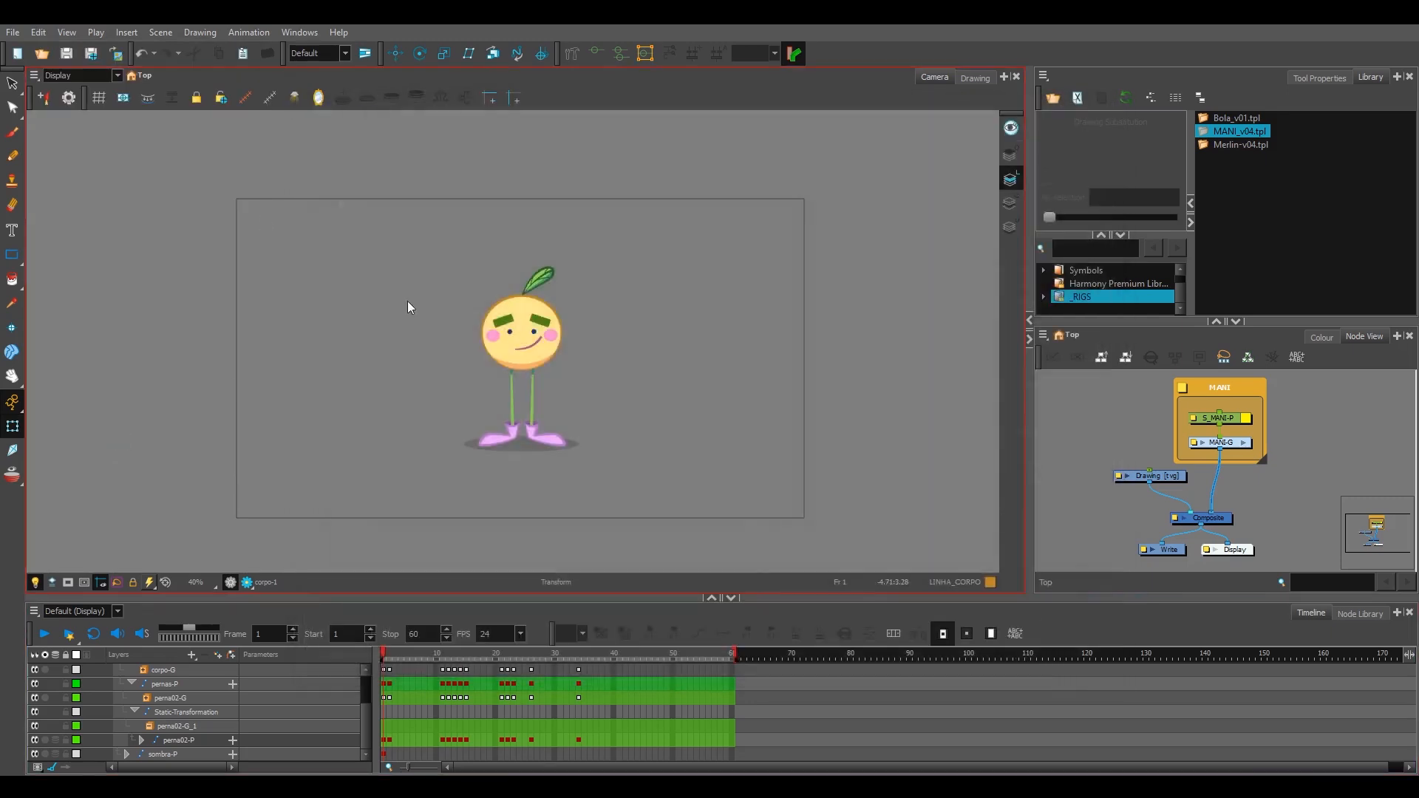
Step: Set the shortcut for Toggle Playback in the General category to Return and accept the keyboard shortcuts
left_click(38, 33)
left_click(118, 461)
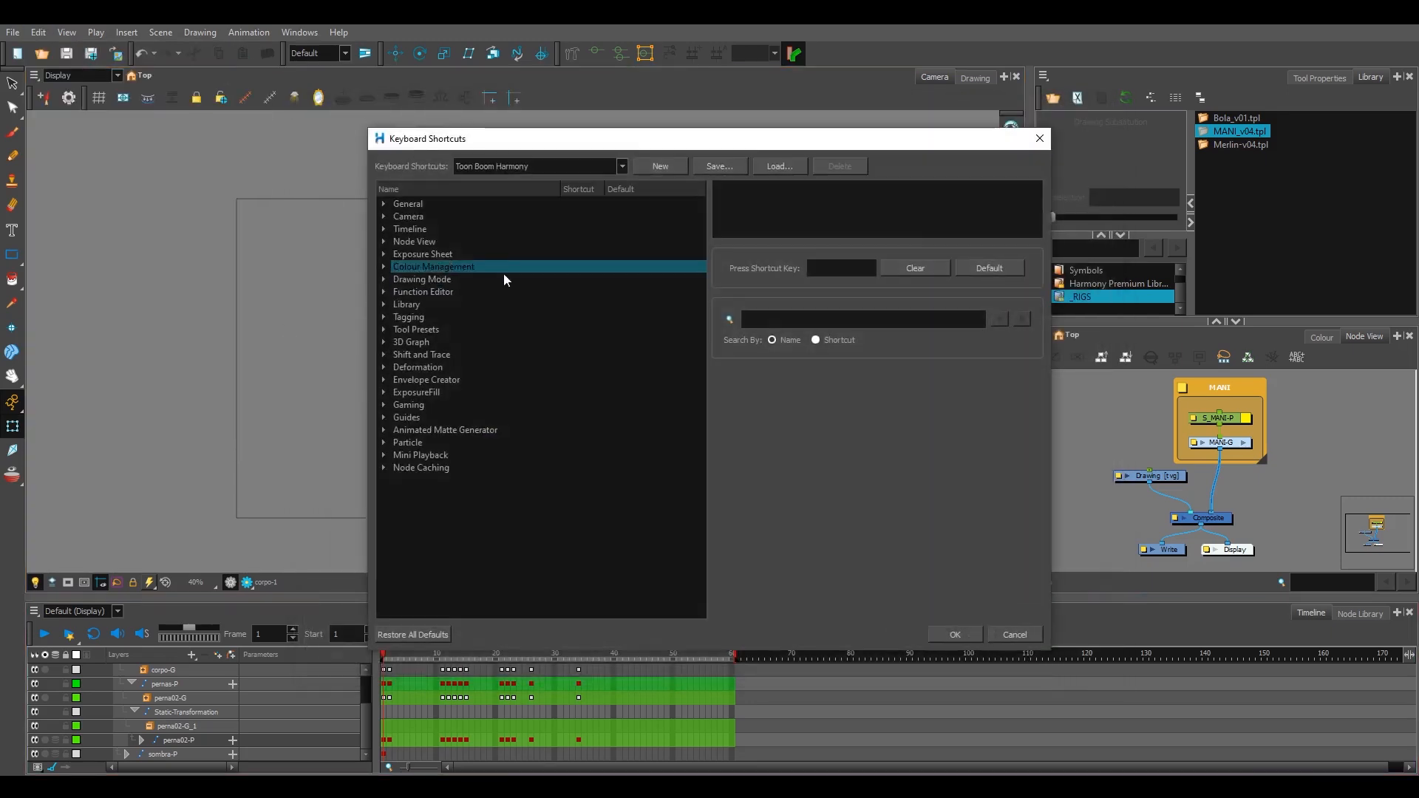
left_click_drag(702, 244, 711, 493)
scroll(711, 494, "down", 1)
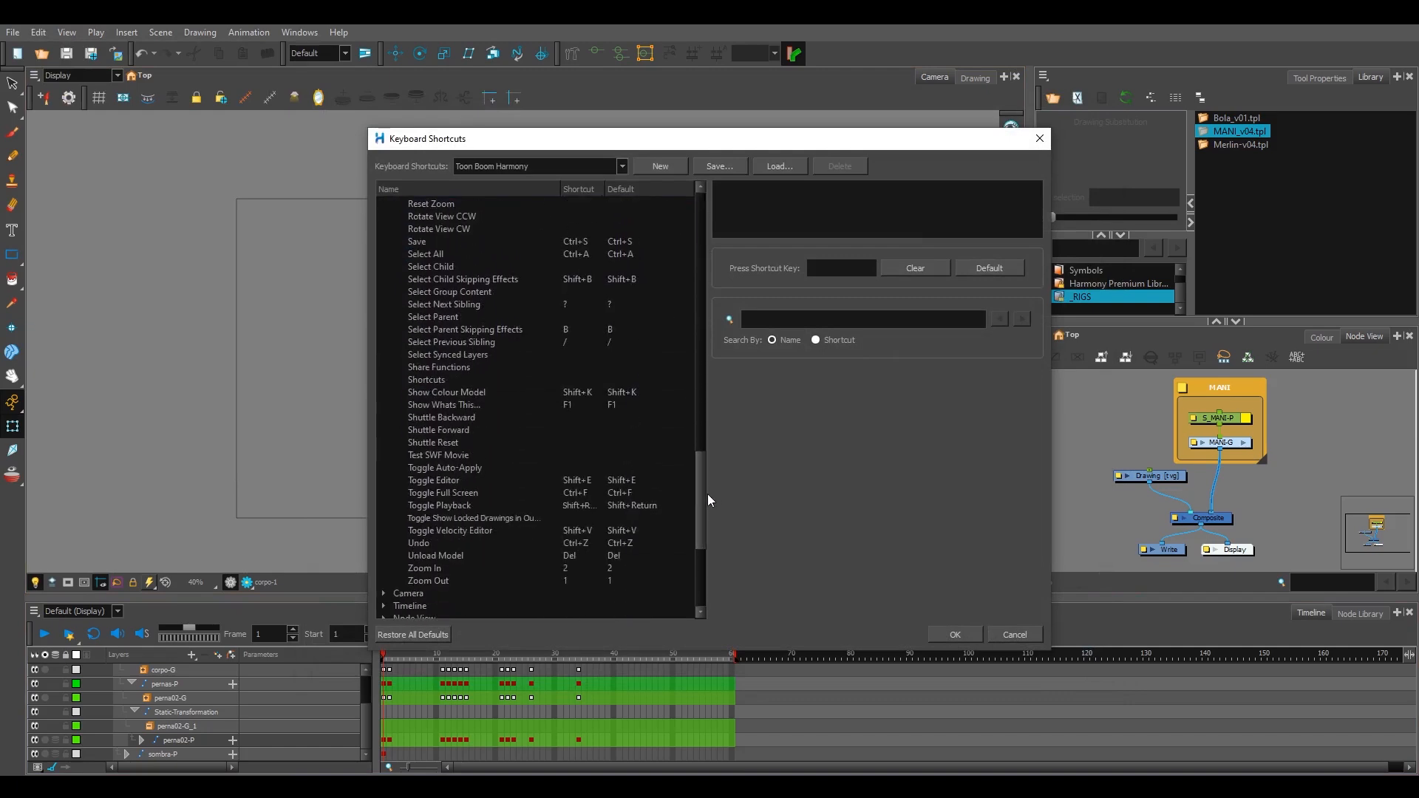
left_click(662, 505)
key("Return")
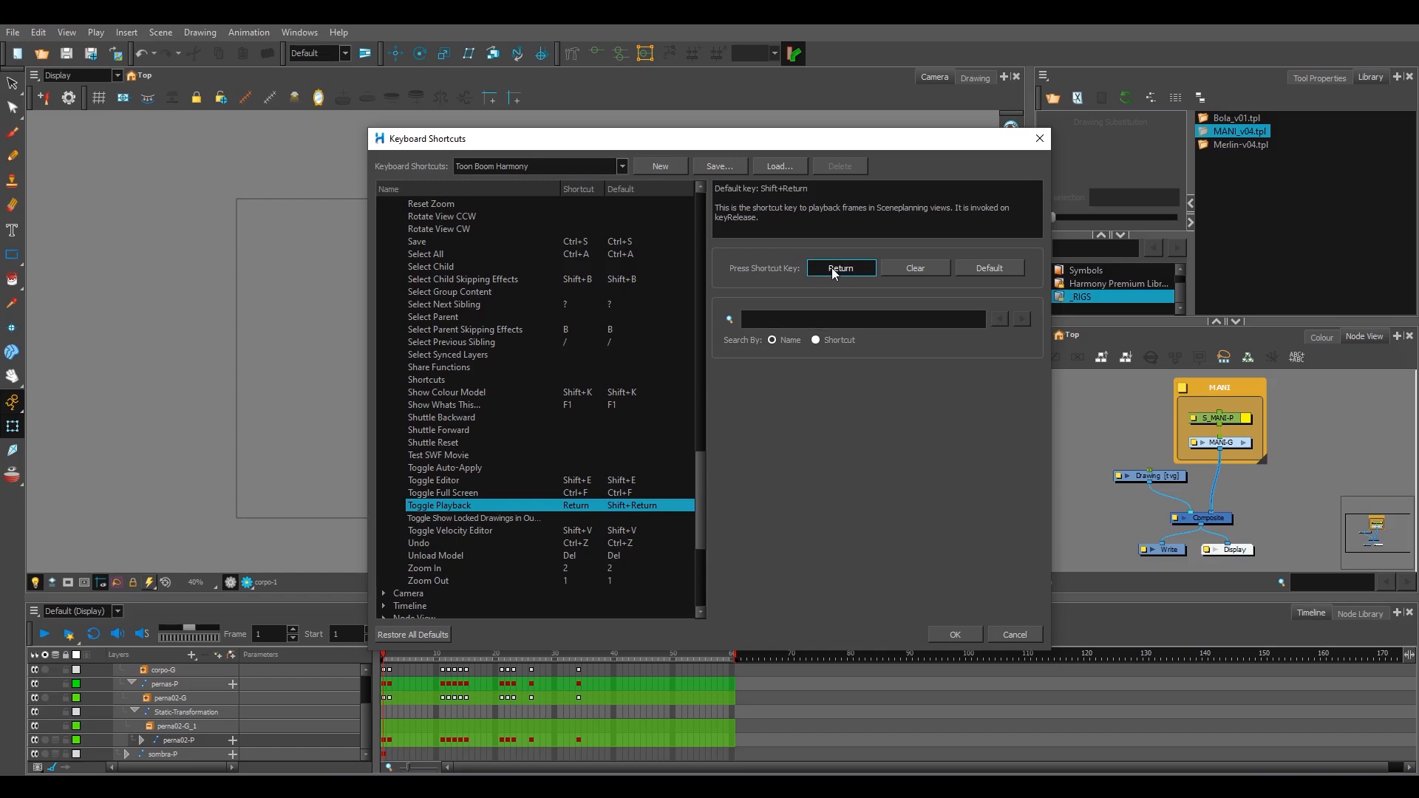
left_click(953, 635)
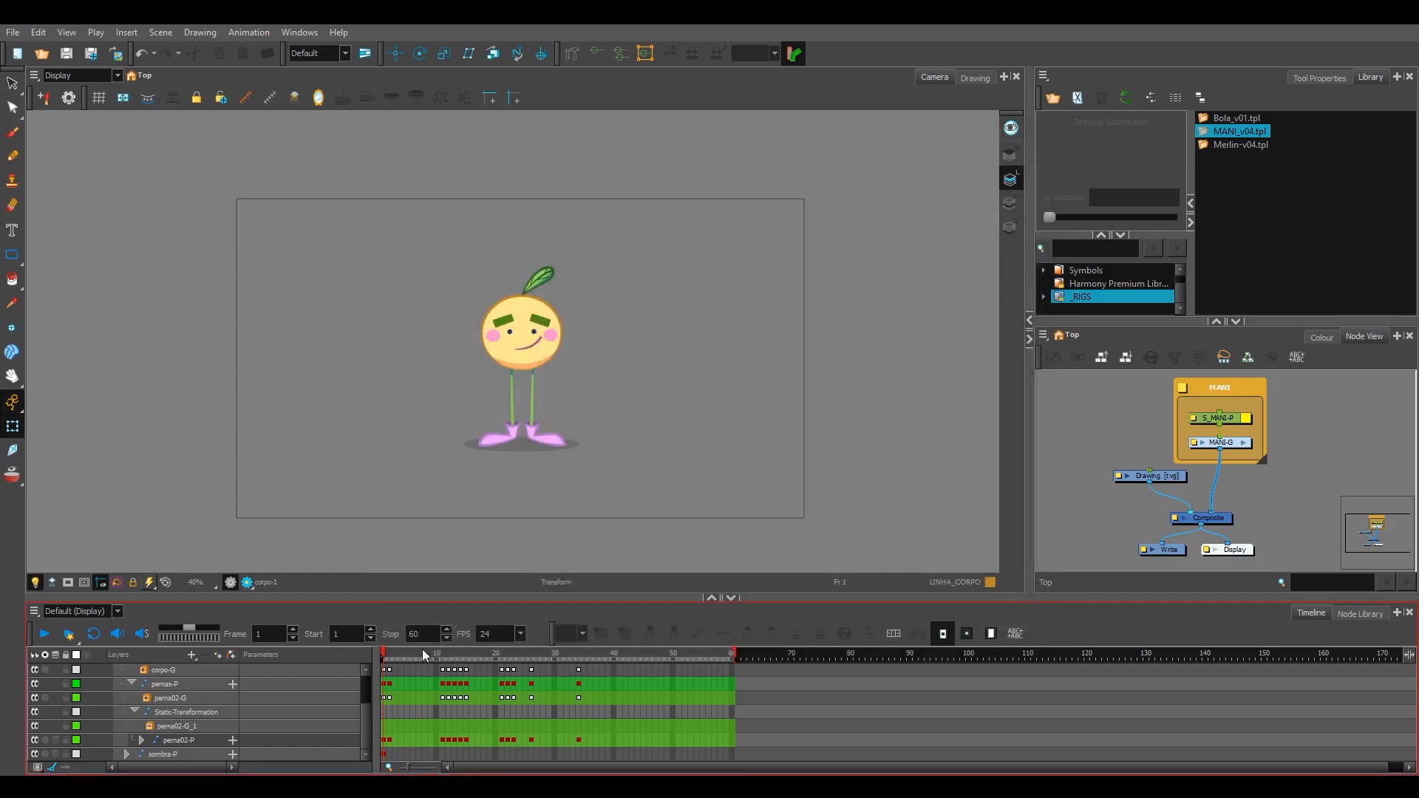
Step: Test starting and stopping the character animation with the playback shortcut
key("Return")
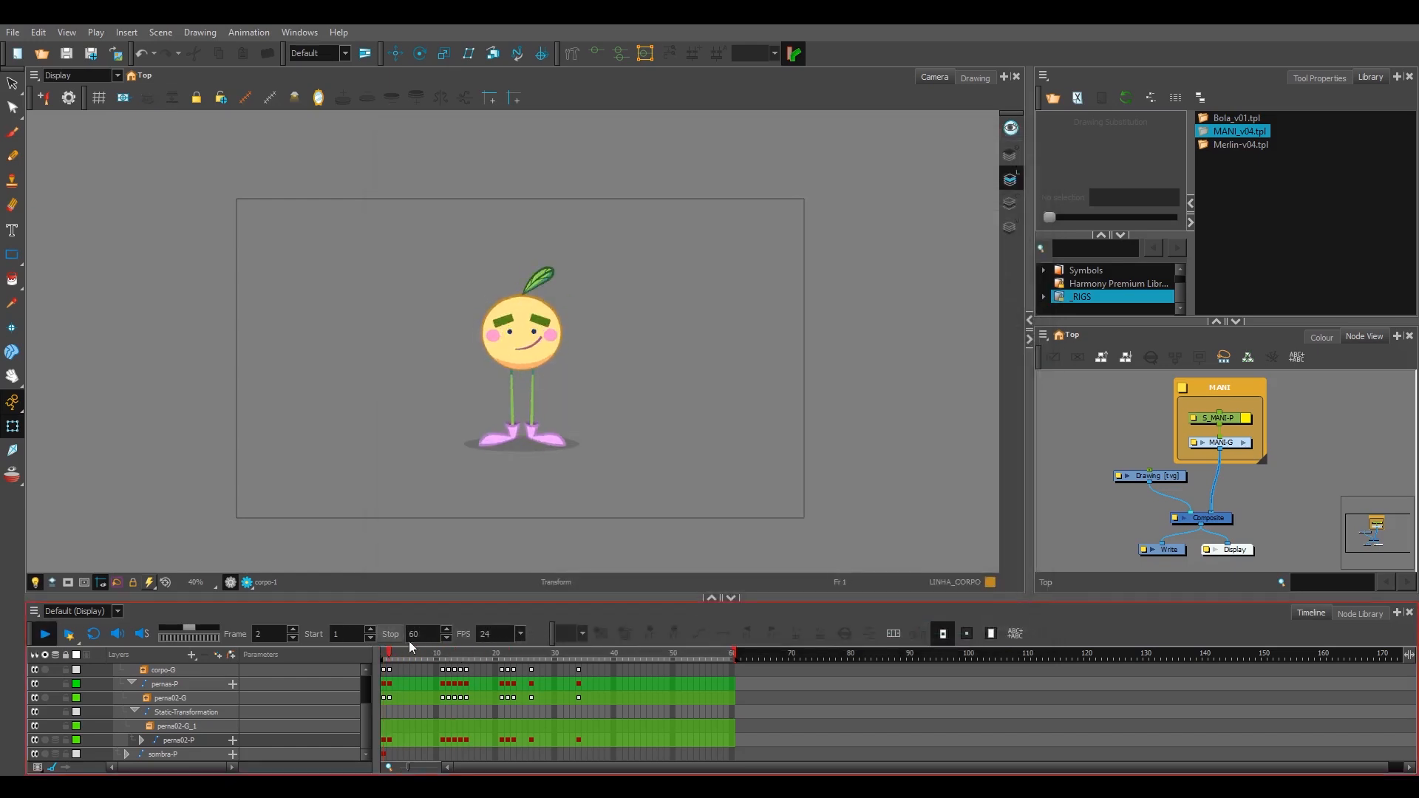
key("Return")
key("Return")
key("Return")
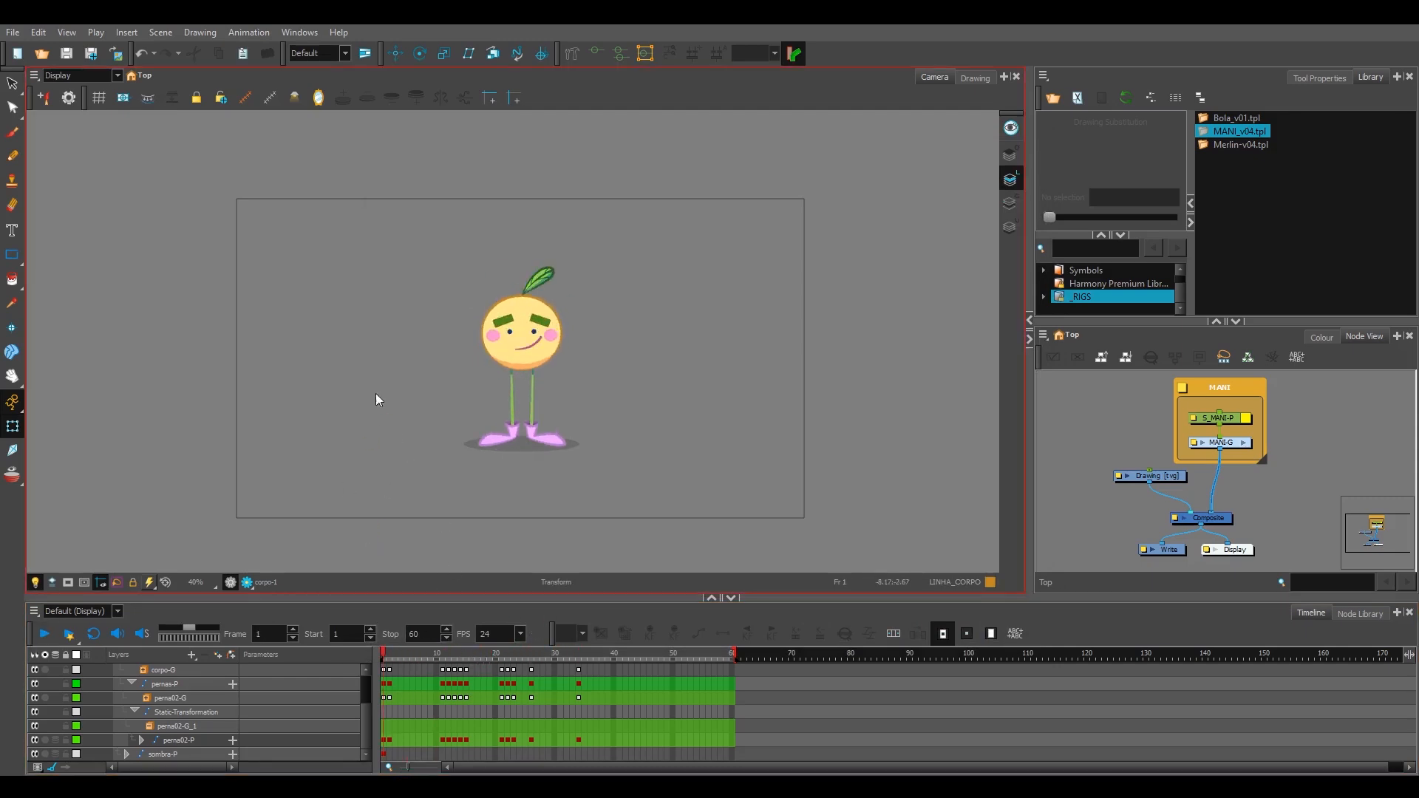
Step: Look up the Go to Next Keyframe entry among the Timeline keyboard shortcuts and cancel the dialog
left_click(48, 36)
left_click(81, 464)
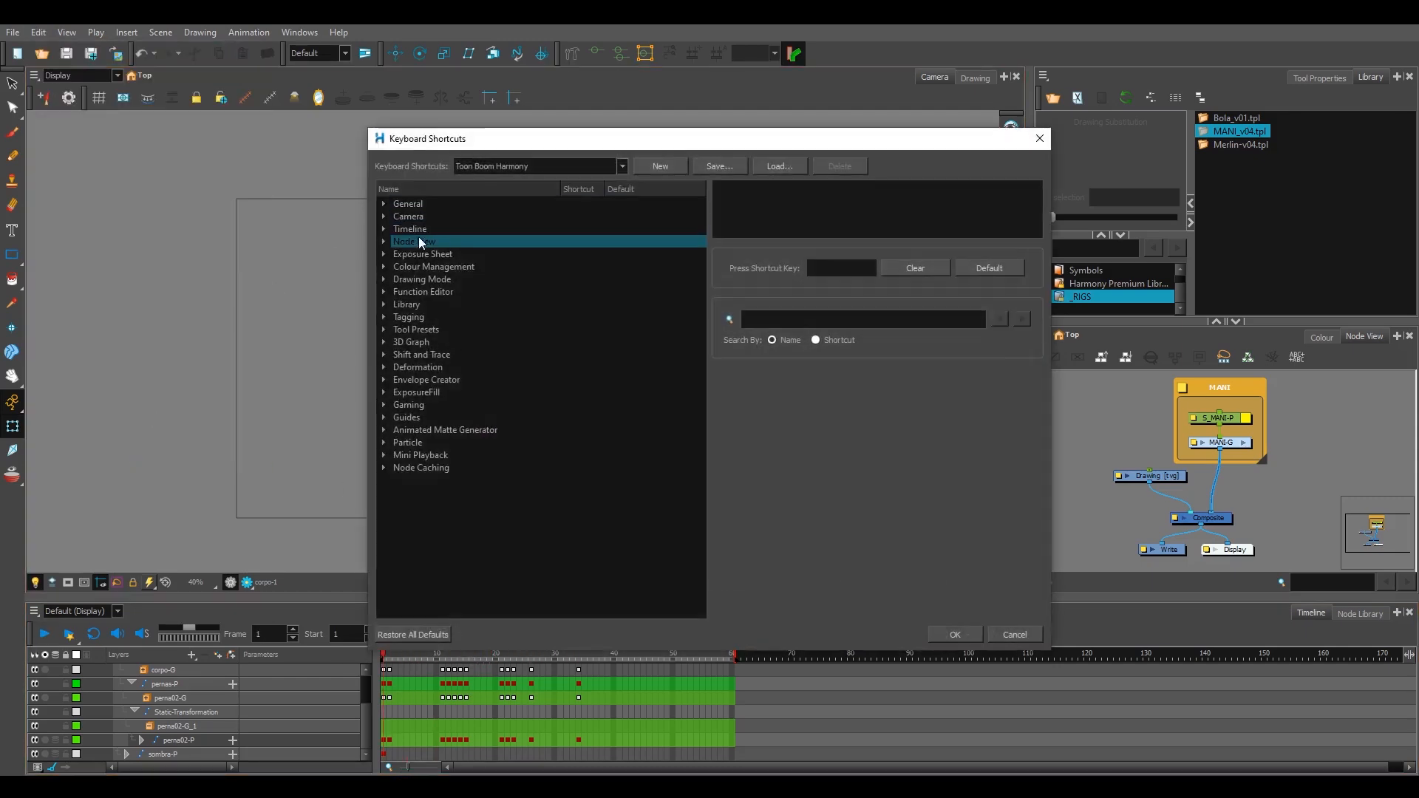
left_click(383, 229)
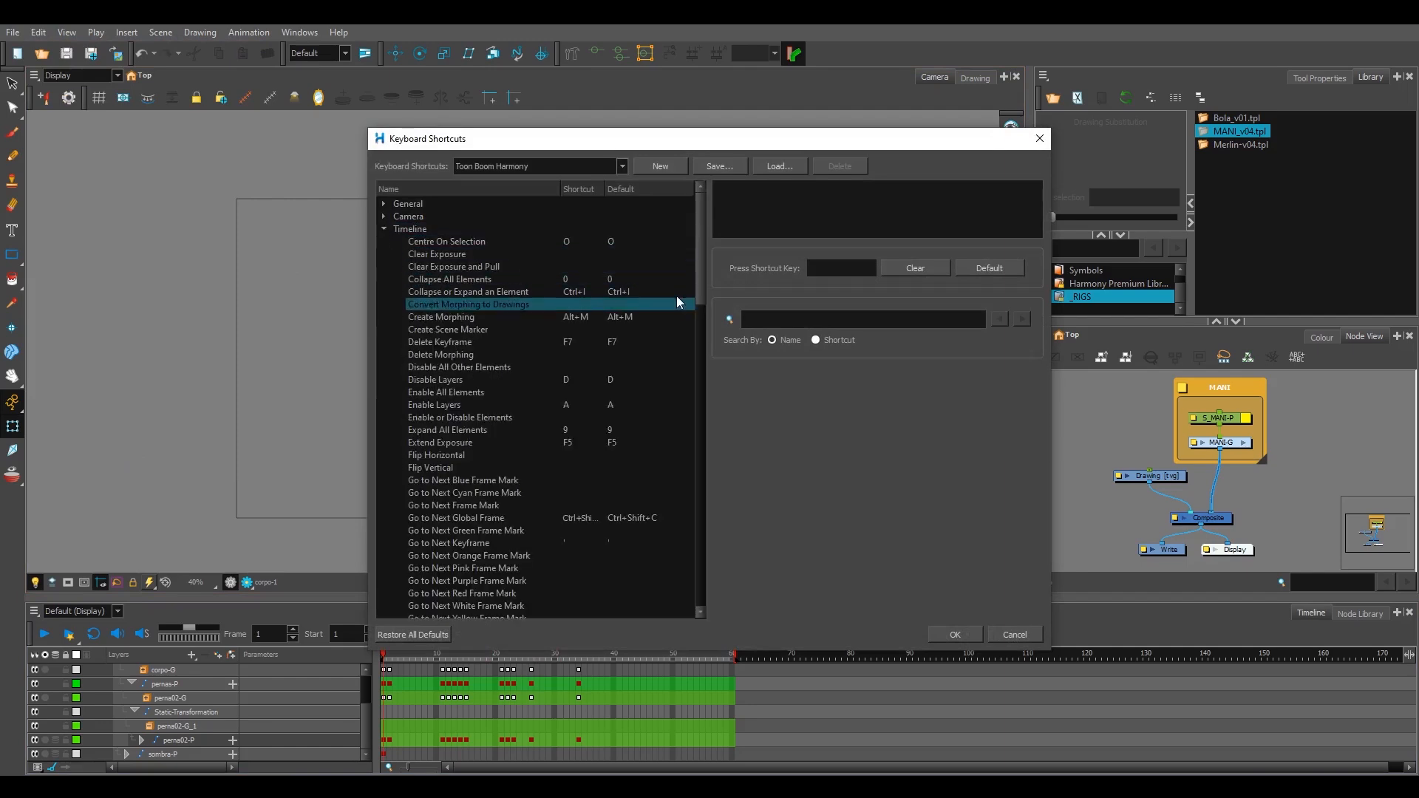
left_click(556, 521)
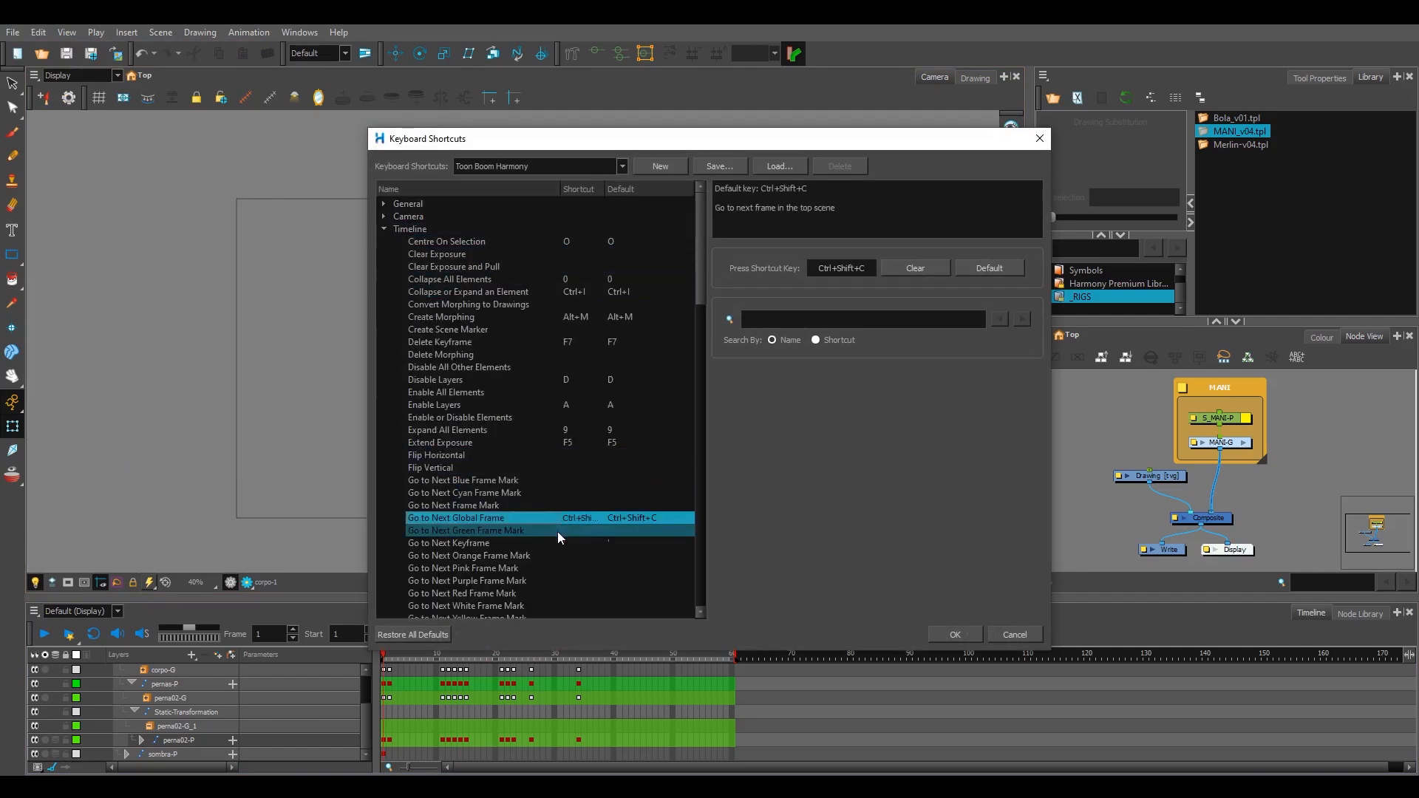
left_click(558, 531)
left_click(565, 542)
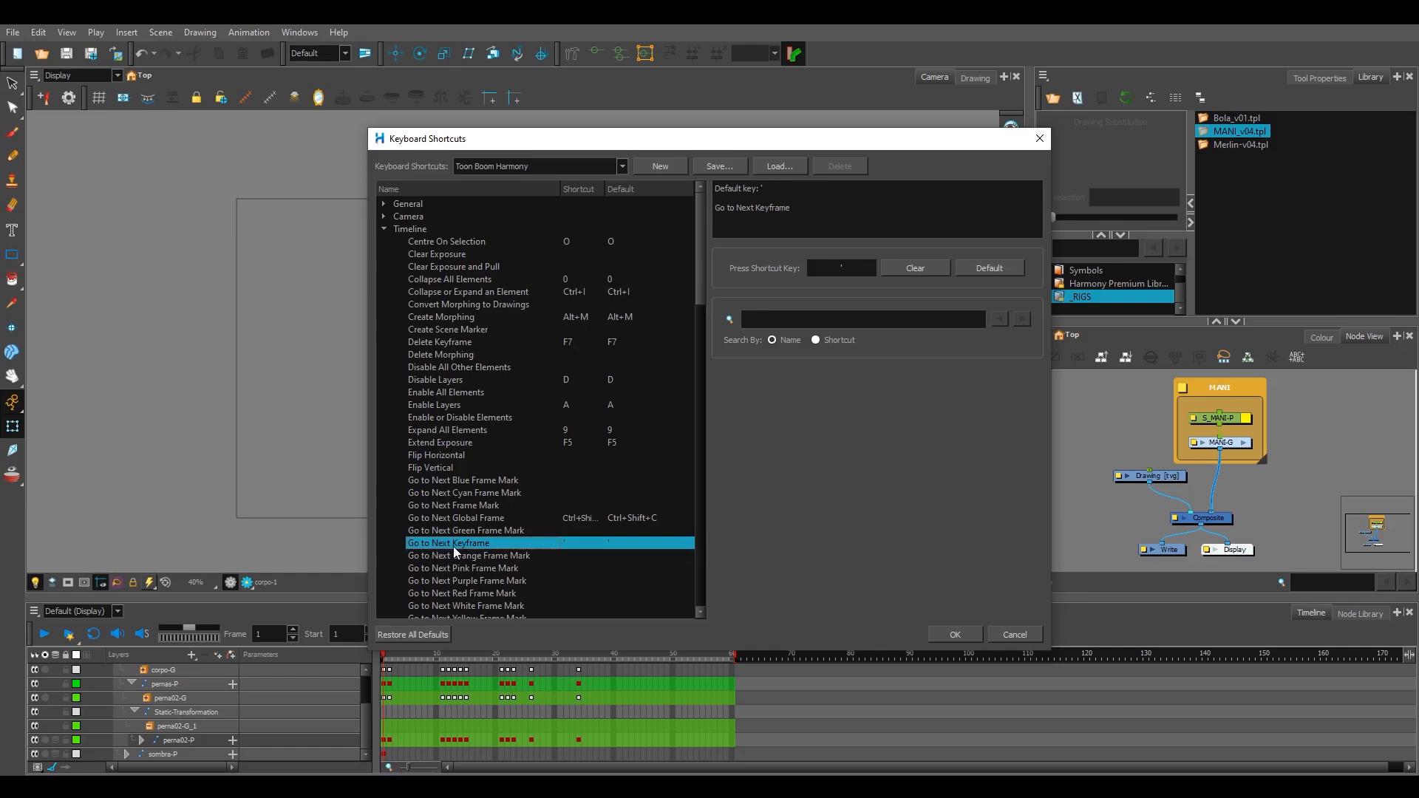
left_click(1012, 634)
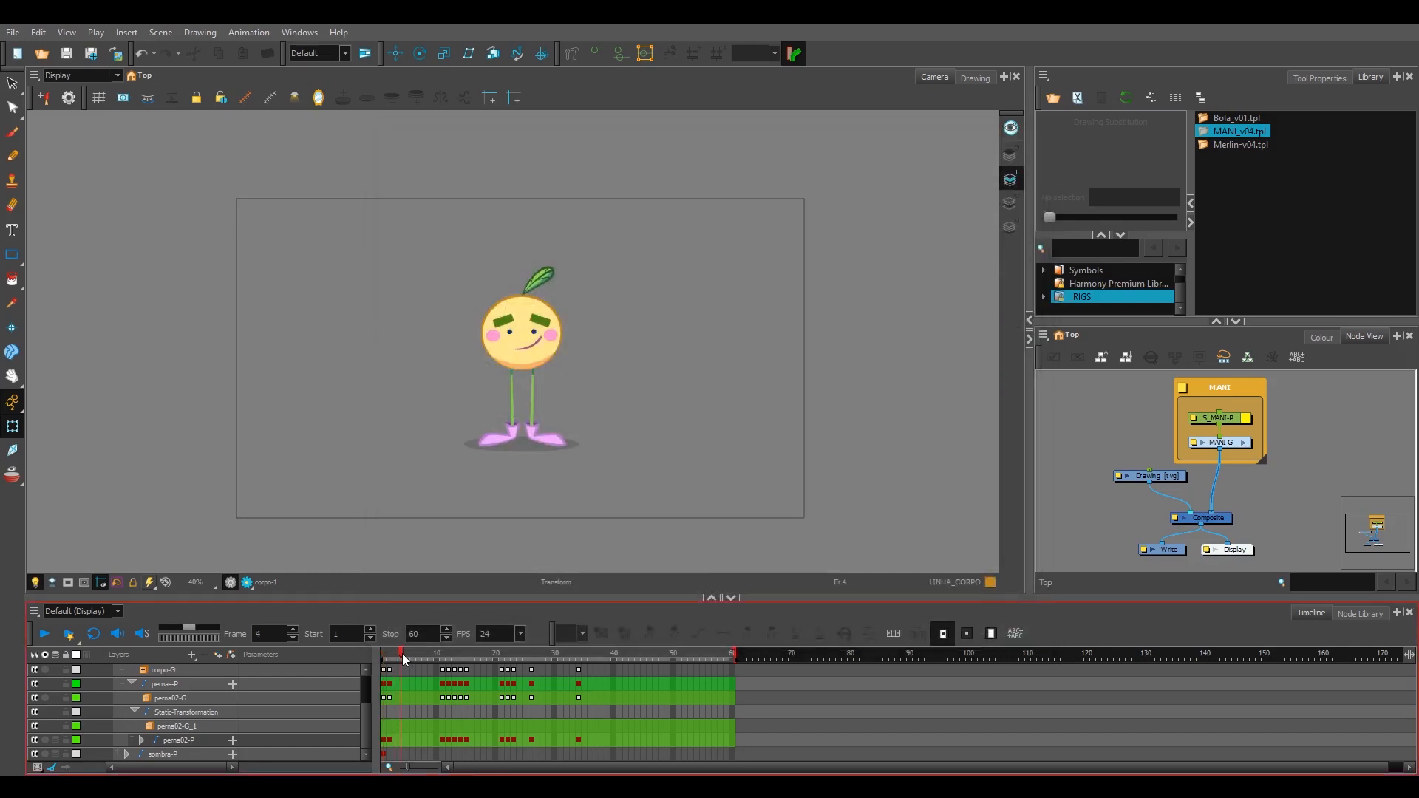
Step: Add extra keyframes on the pernas-P layer at frames 42, 46, 52 and 58
left_click(446, 686)
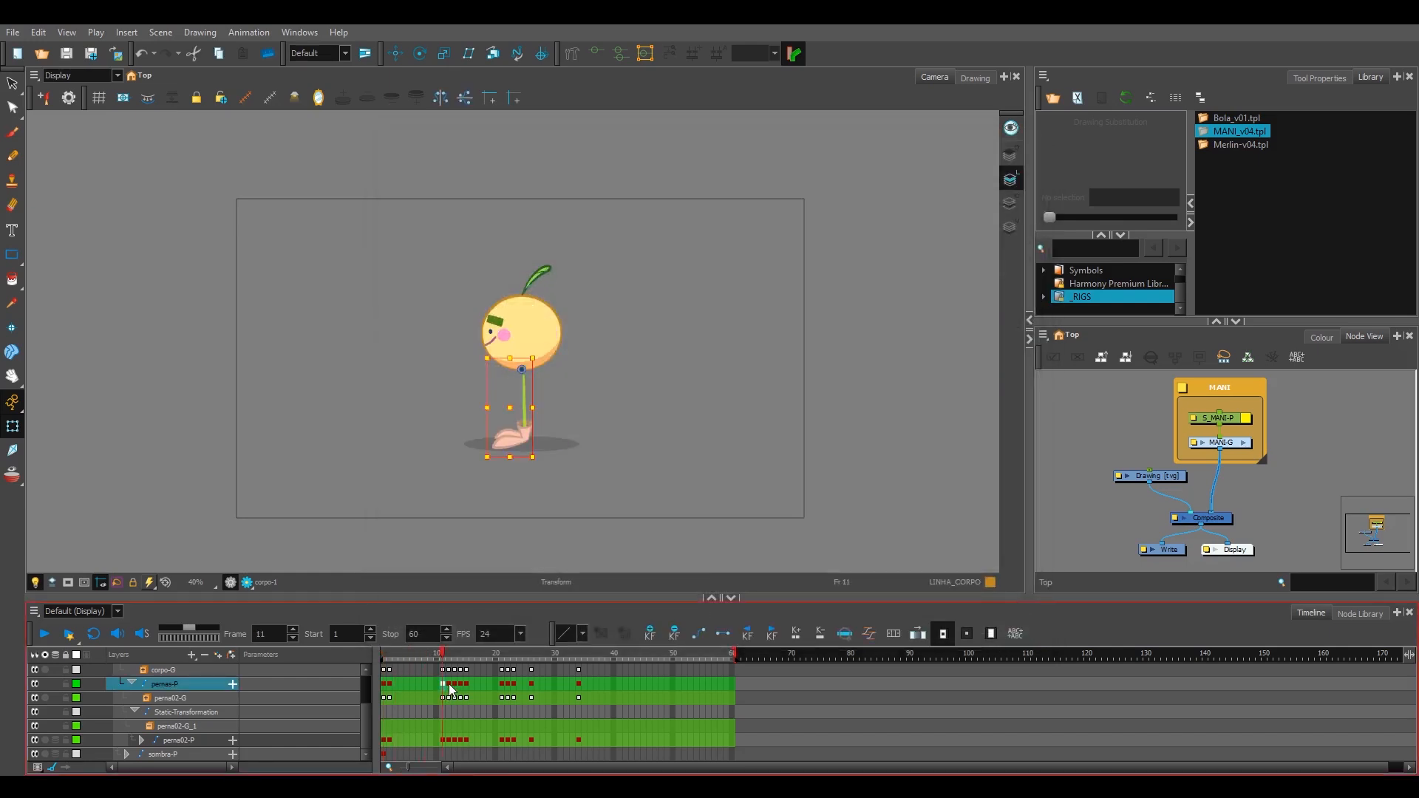
left_click(625, 683)
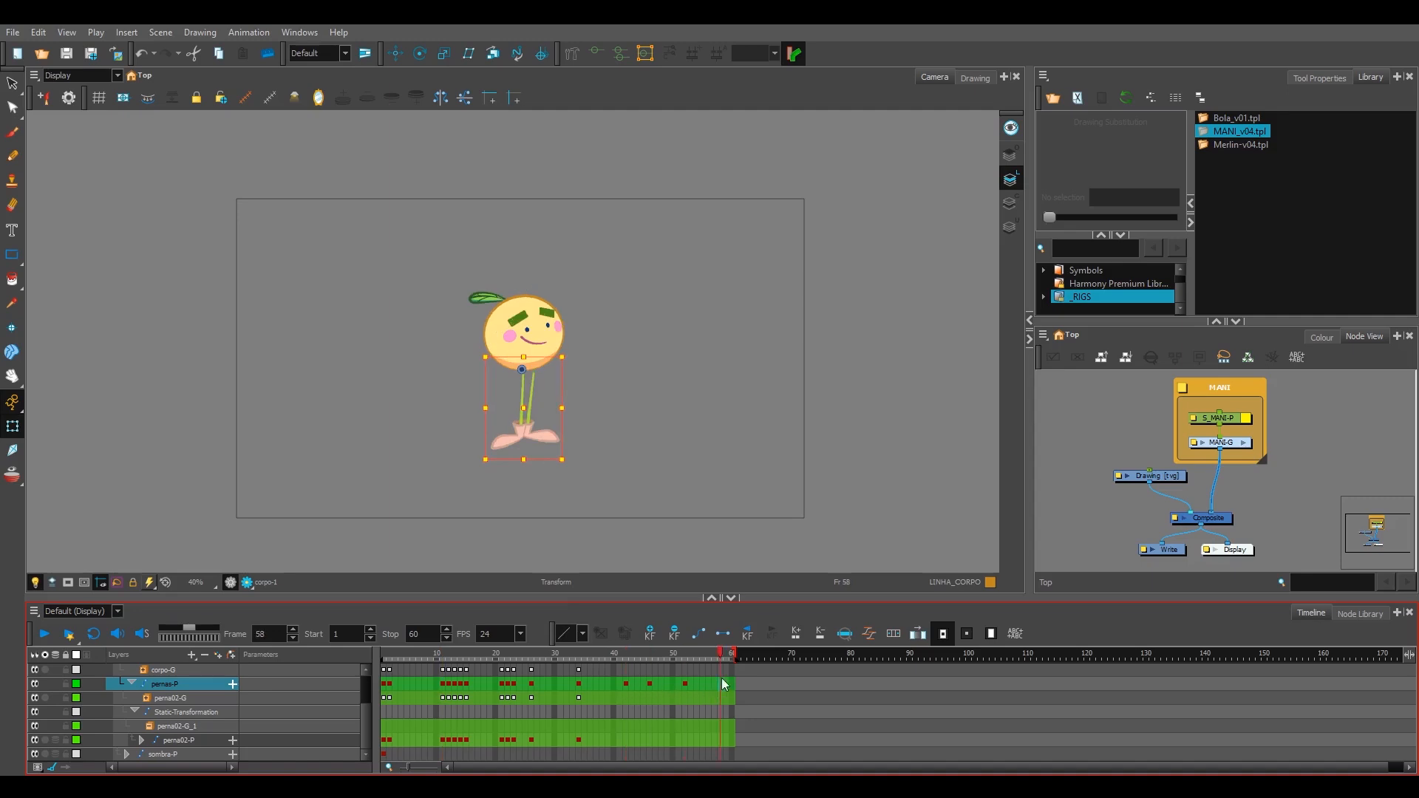
left_click(687, 684)
key("period")
Step: Recheck the key assigned to Go to Next Keyframe in the Timeline shortcuts and accept the dialog
left_click(37, 33)
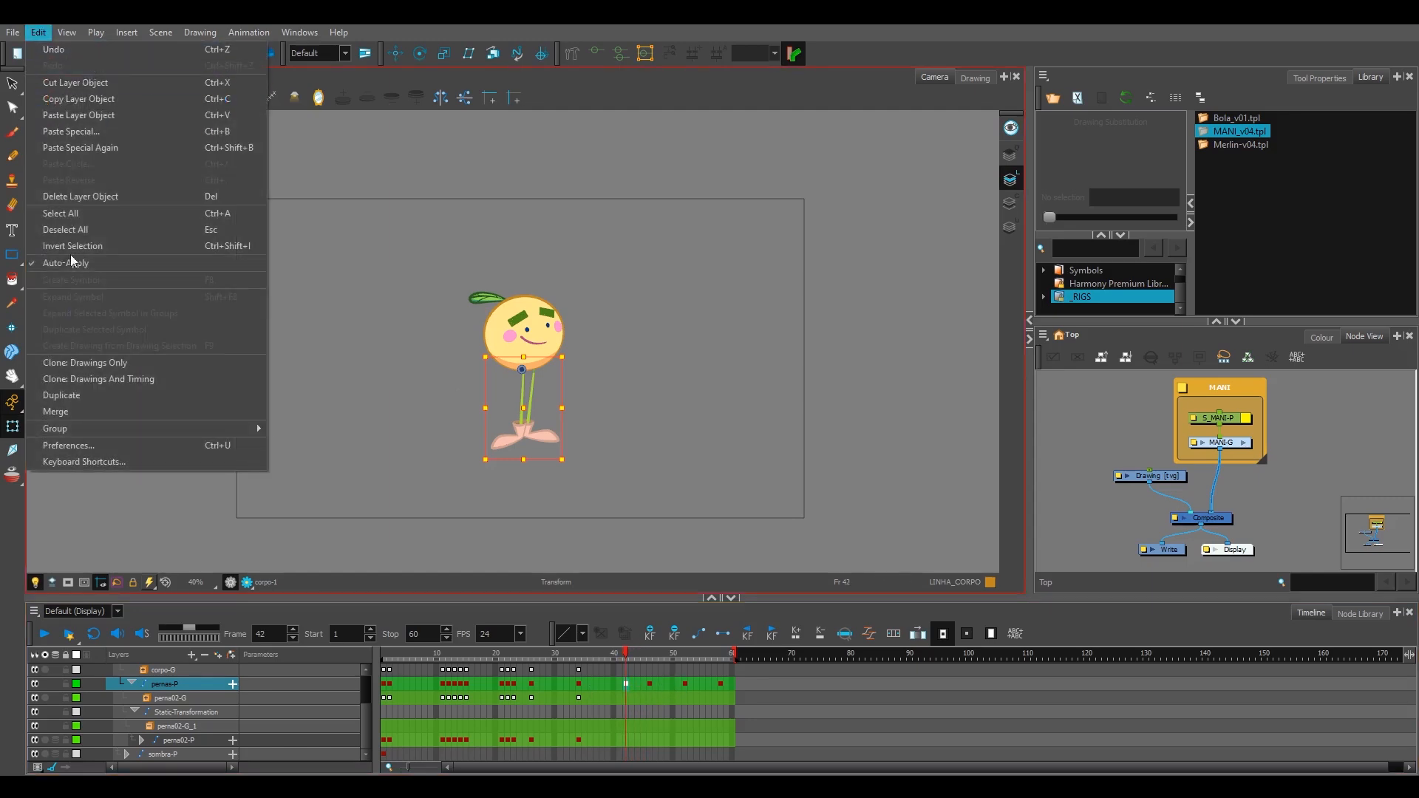
left_click(155, 460)
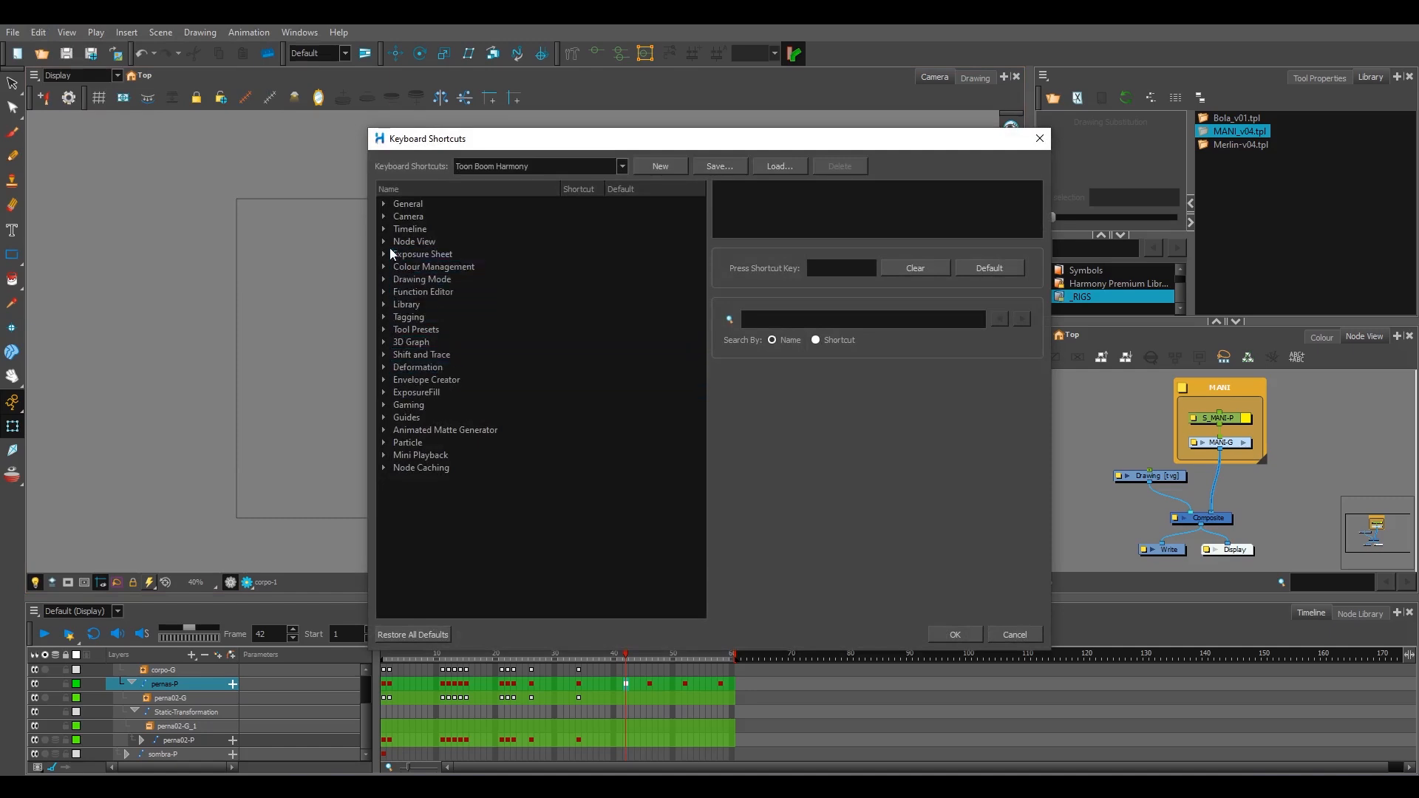
left_click(383, 228)
left_click(599, 543)
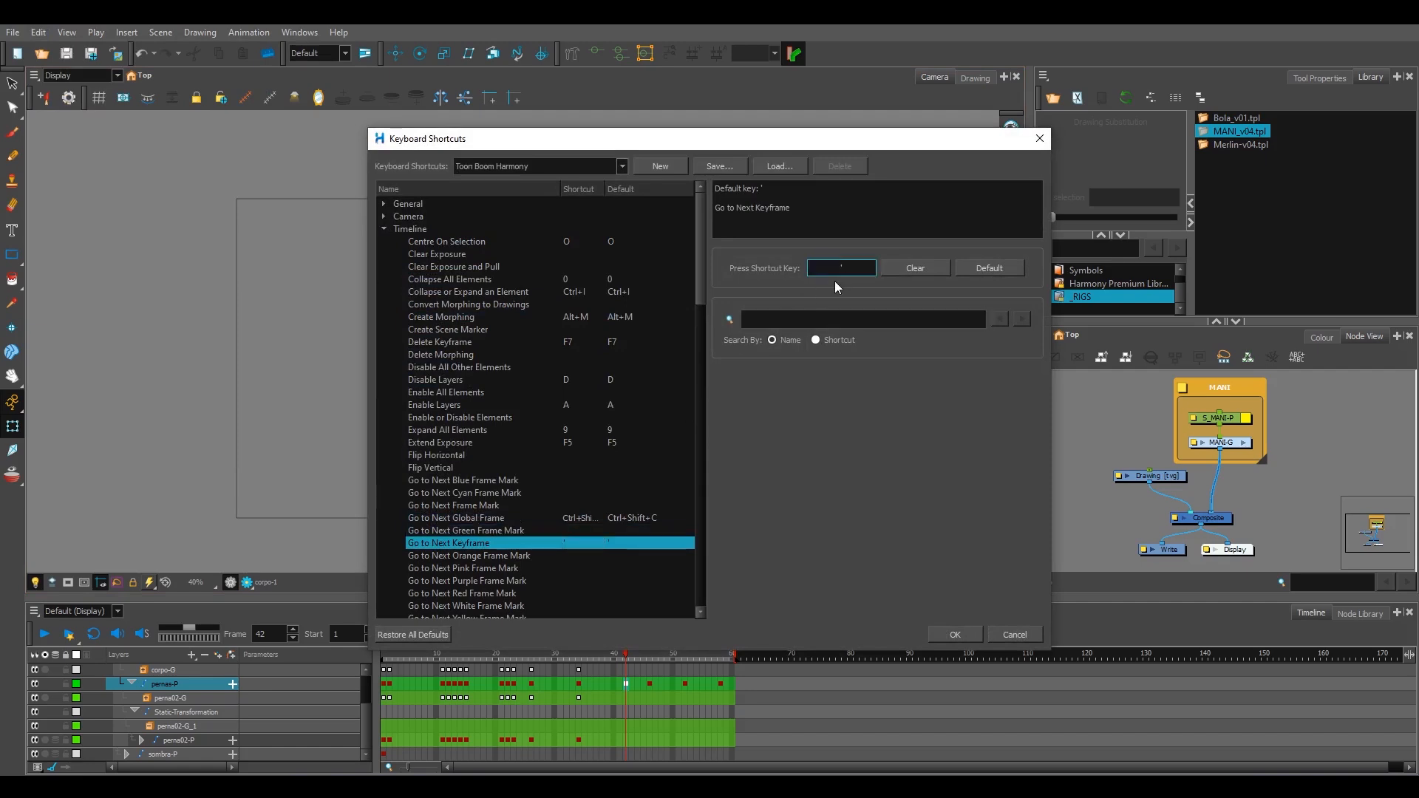
left_click(931, 634)
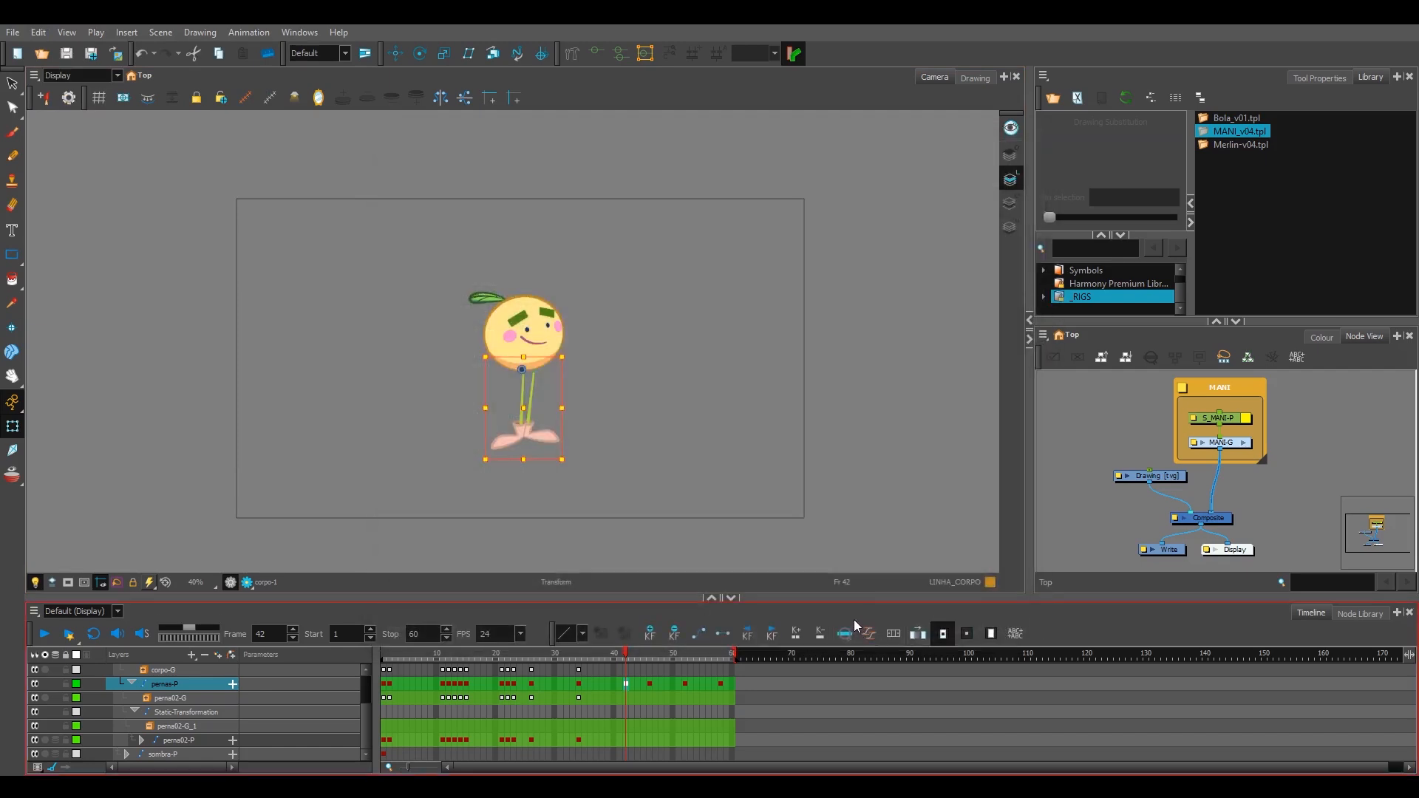
Step: Test jumping back and forth between the pernas-P keyframes with the previous and next keyframe shortcuts
key("semicolon")
key("apostrophe")
key("semicolon")
key("apostrophe")
key("apostrophe")
key("apostrophe")
key("semicolon")
key("semicolon")
key("semicolon")
key("apostrophe")
key("apostrophe")
key("apostrophe")
key("semicolon")
key("semicolon")
key("semicolon")
key("apostrophe")
Step: Delete the extra pernas-P keyframes between frames 42 and 58
left_click_drag(620, 687, 726, 689)
key("Delete")
Step: Step through the remaining pernas-P keyframes with the keyframe shortcuts to compare the character's poses
key("semicolon")
key("semicolon")
key("semicolon")
key("semicolon")
key("semicolon")
key("semicolon")
key("semicolon")
key("semicolon")
key("semicolon")
key("semicolon")
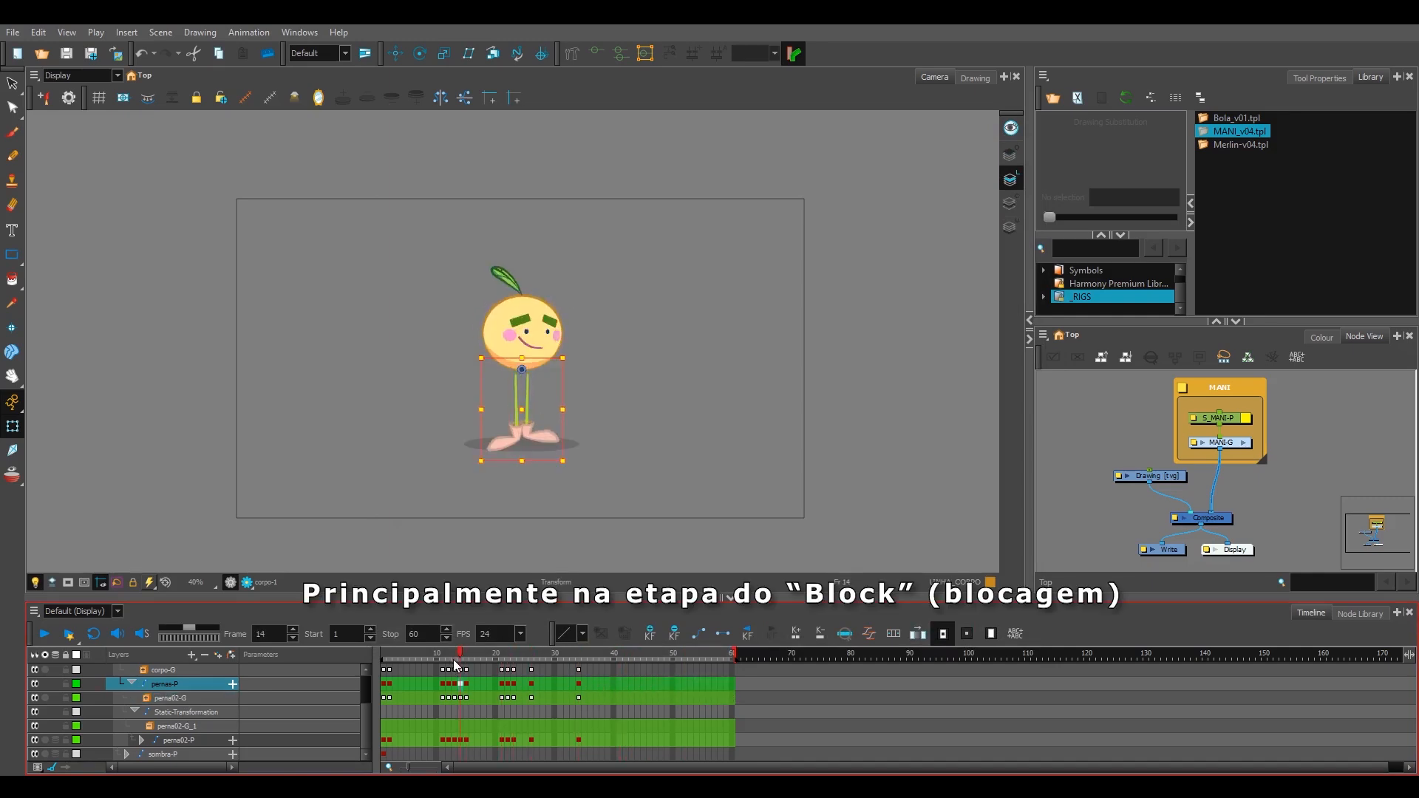
key("apostrophe")
key("apostrophe")
key("semicolon")
key("apostrophe")
key("semicolon")
key("apostrophe")
key("apostrophe")
key("Return")
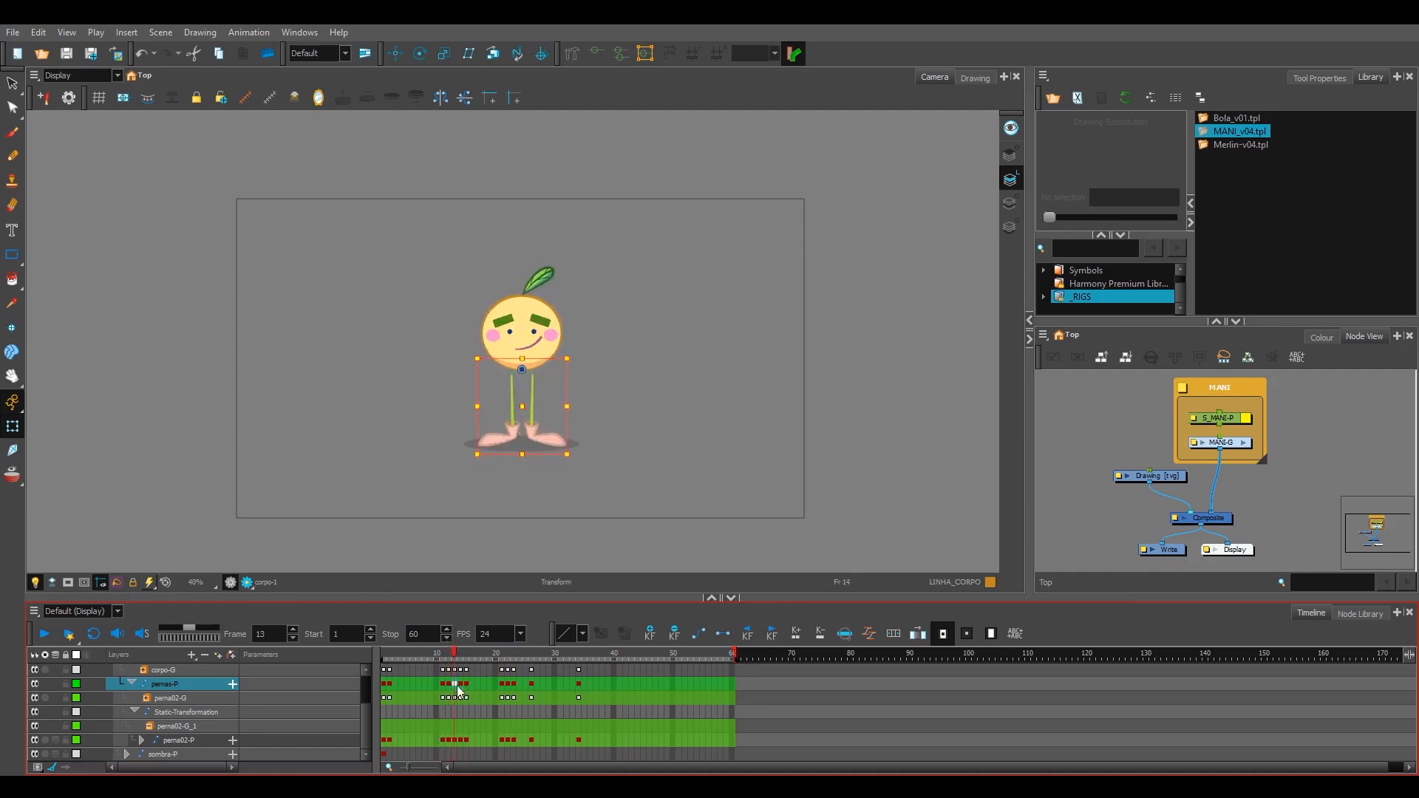
left_click(445, 687)
key("semicolon")
key("apostrophe")
key("apostrophe")
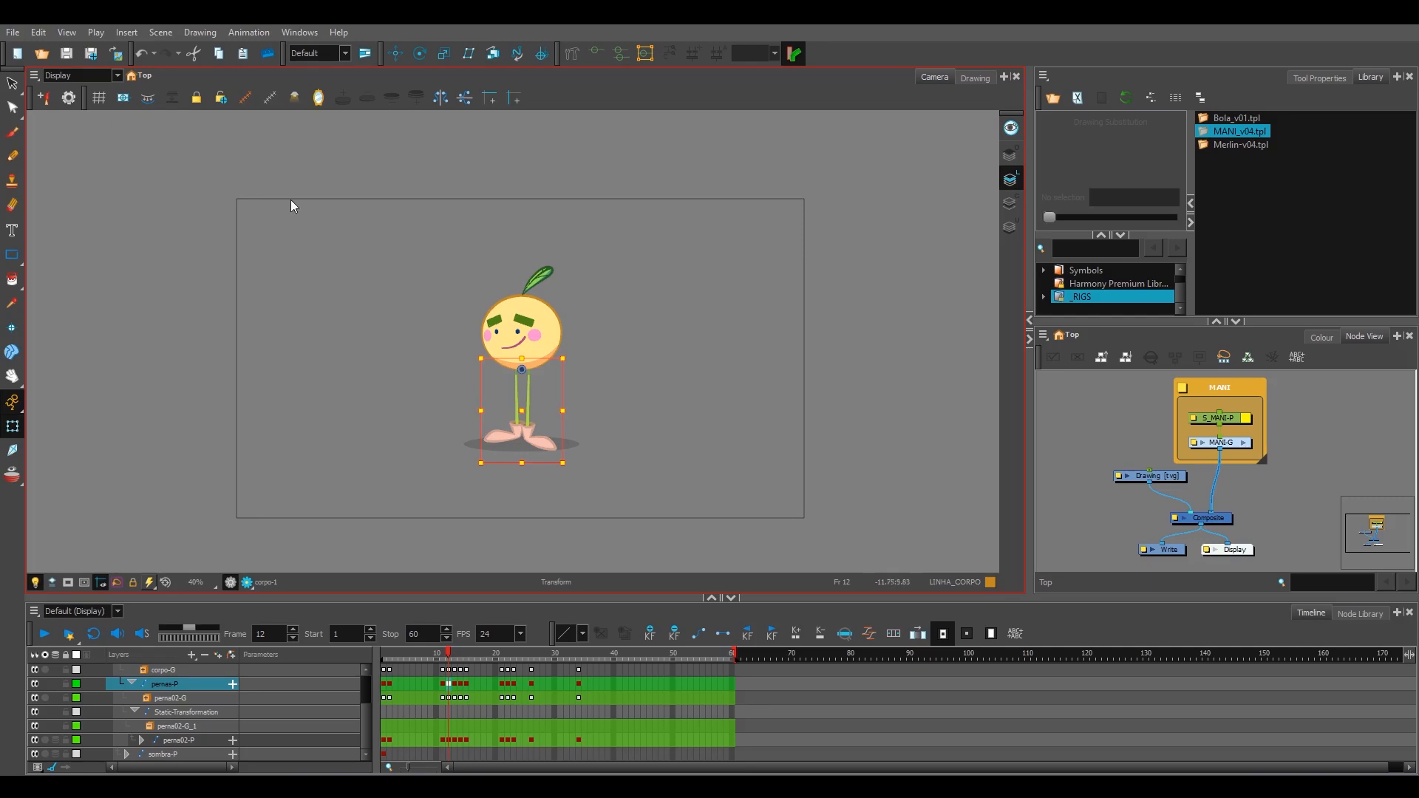
Step: Assign the shortcut Ç to Show Current Deformers in the Deformation category and accept the keyboard shortcuts
left_click(38, 32)
left_click(96, 462)
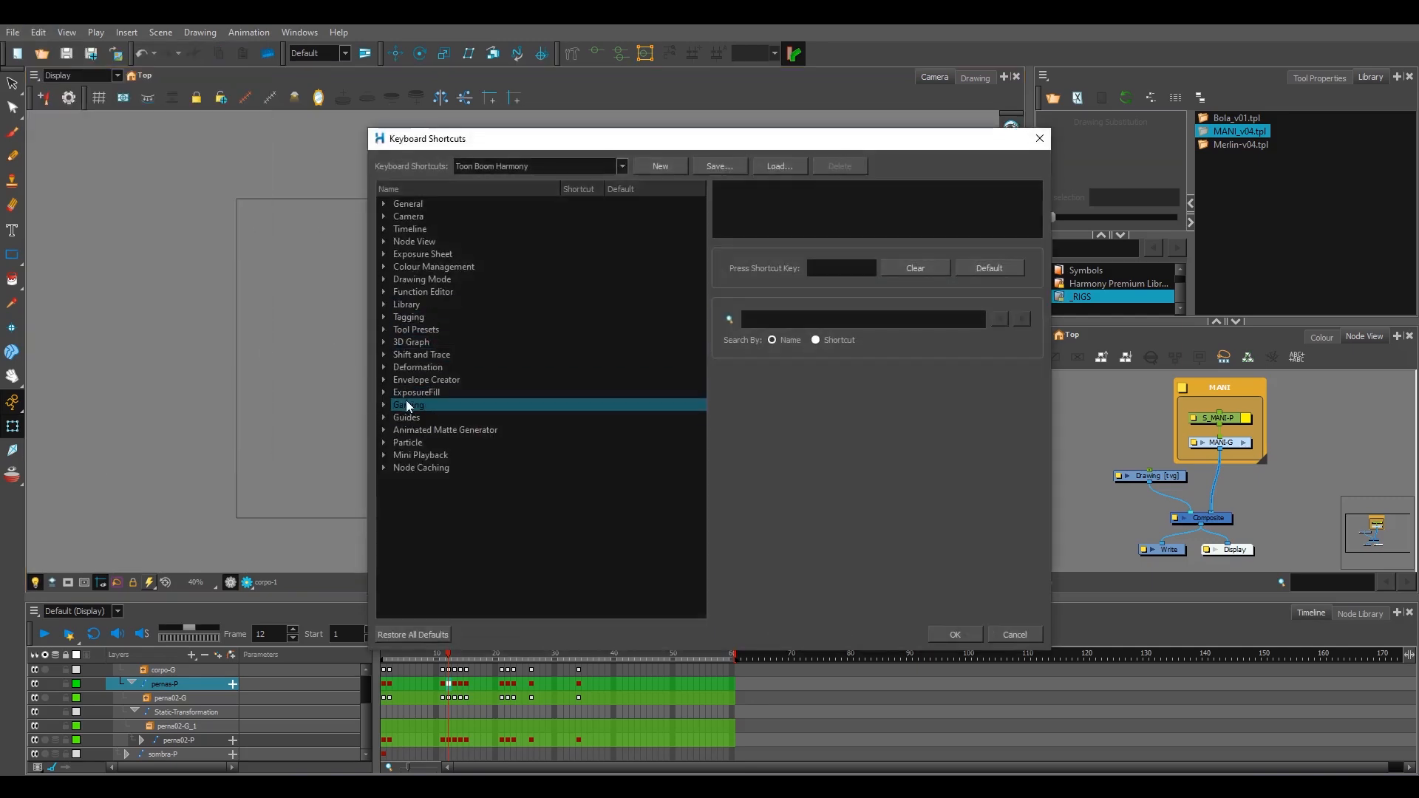
left_click(385, 367)
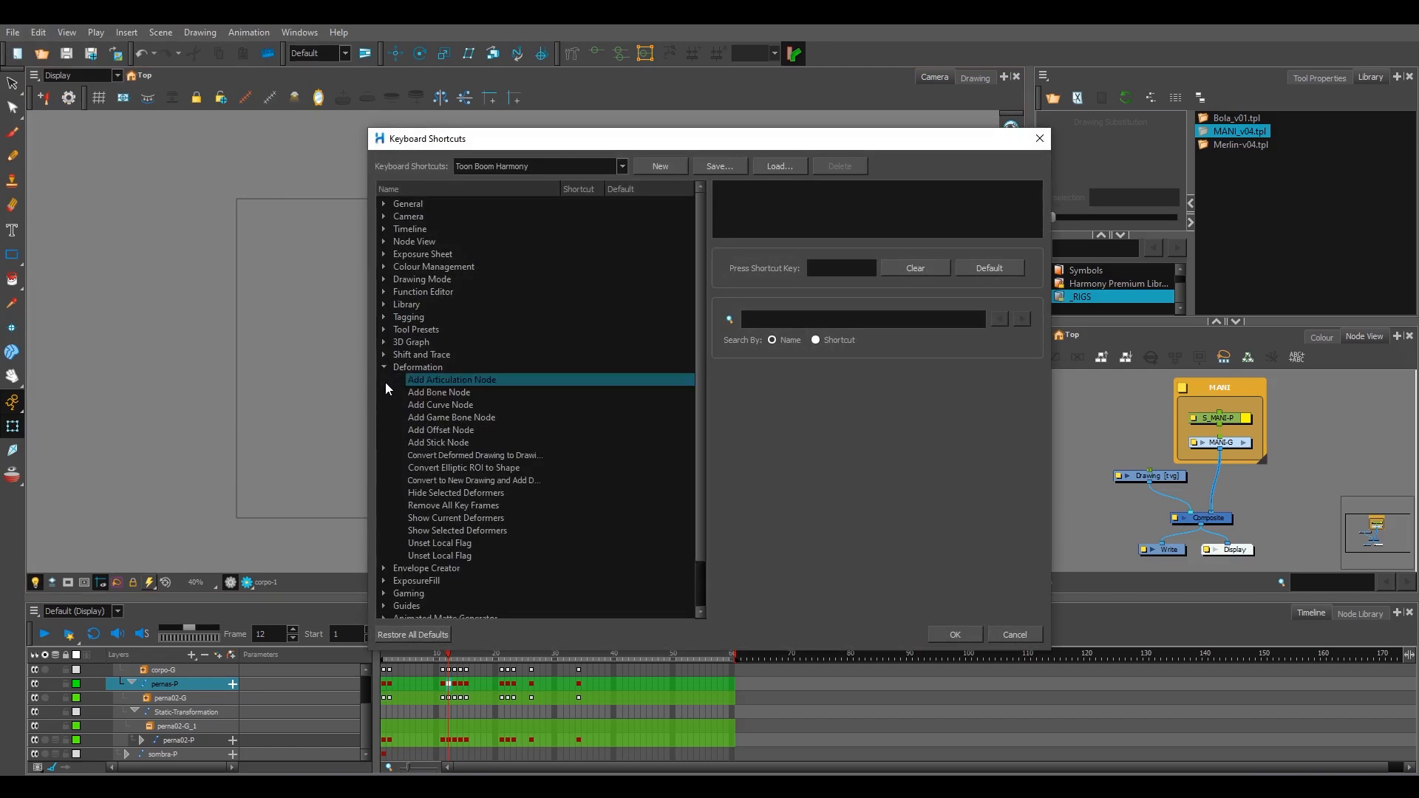
left_click(507, 518)
left_click(835, 269)
key("ccedilla")
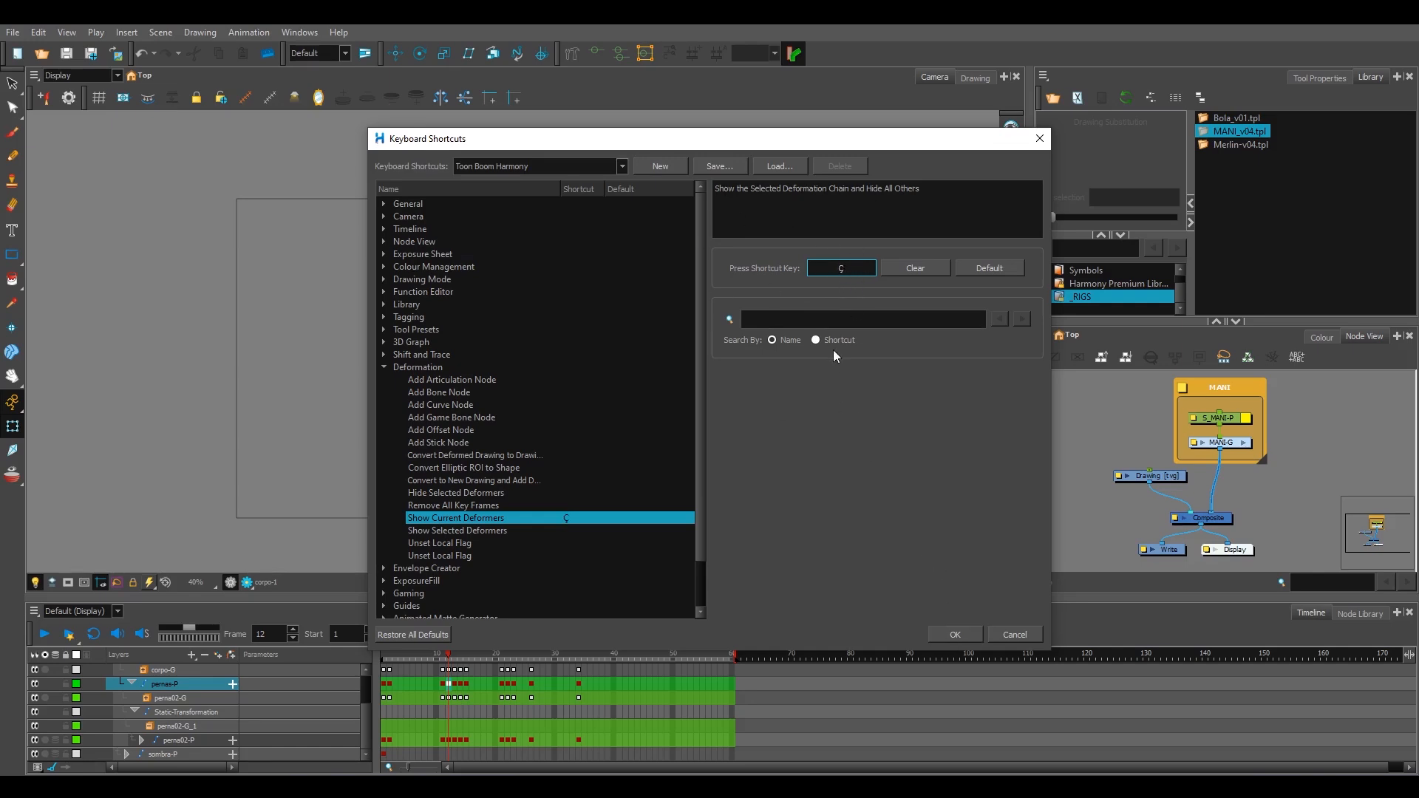
key("ccedilla")
left_click(948, 637)
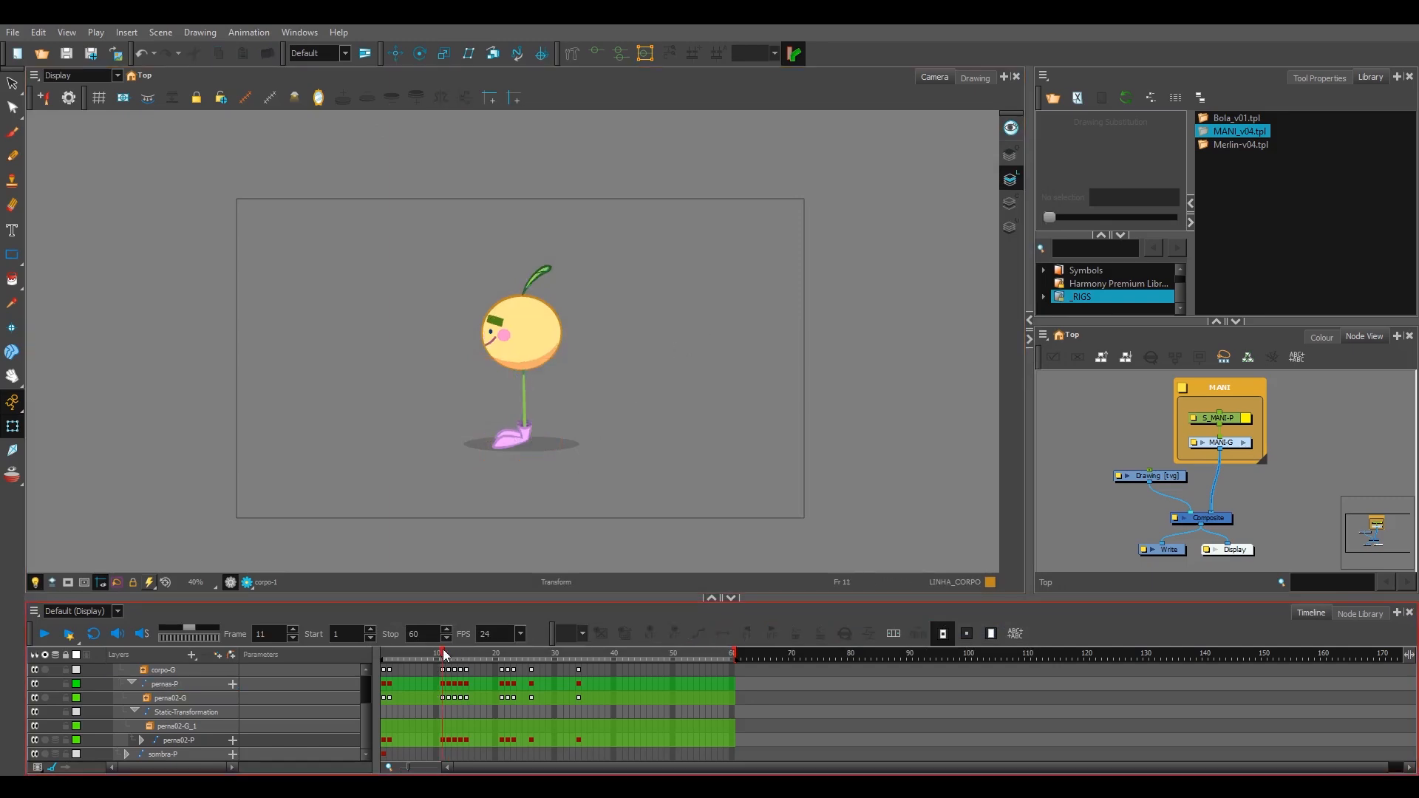
Step: Return the playhead to frame 1, select the character's leaf and show its current deformers in the Camera view
left_click(455, 655)
scroll(530, 374, "up", 3)
key("space")
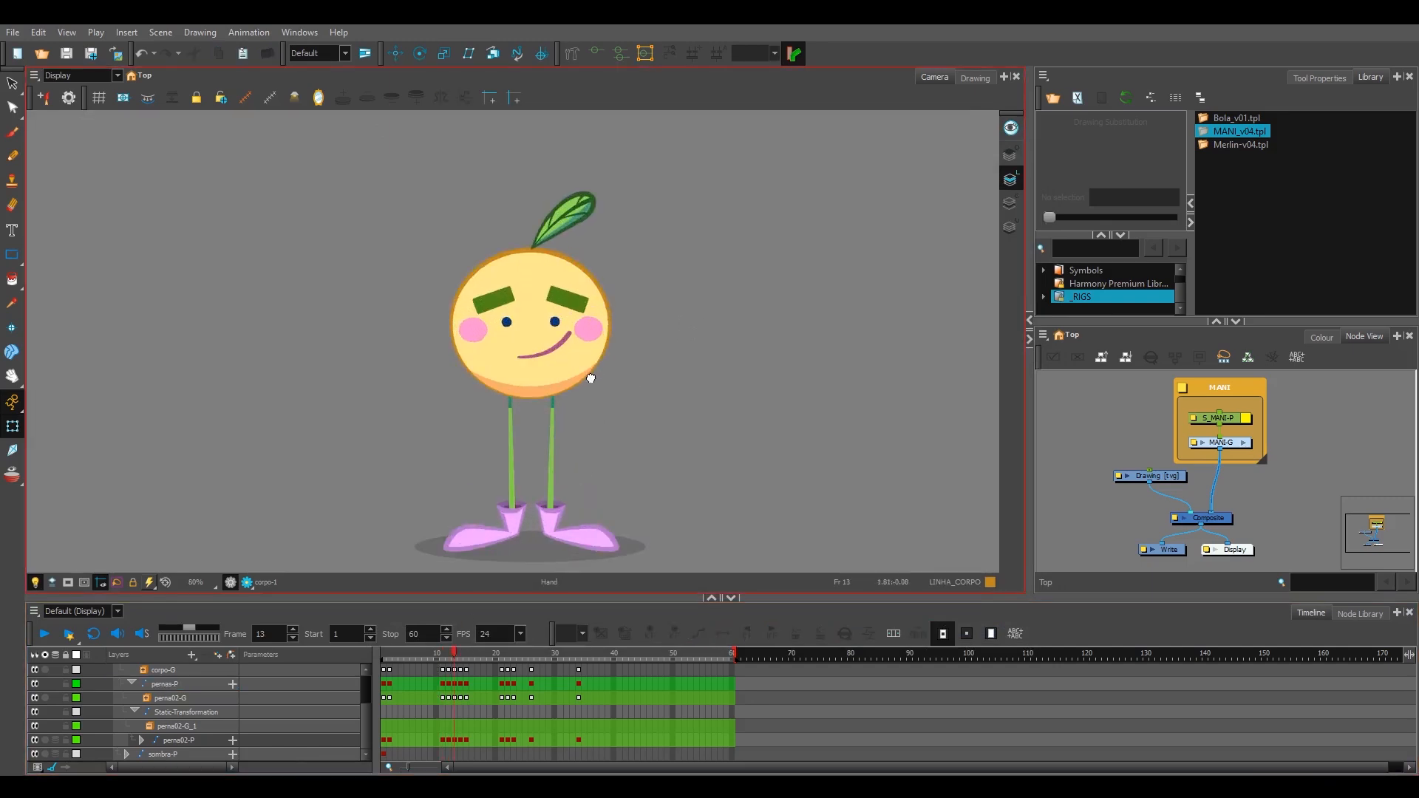
left_click_drag(590, 378, 582, 367)
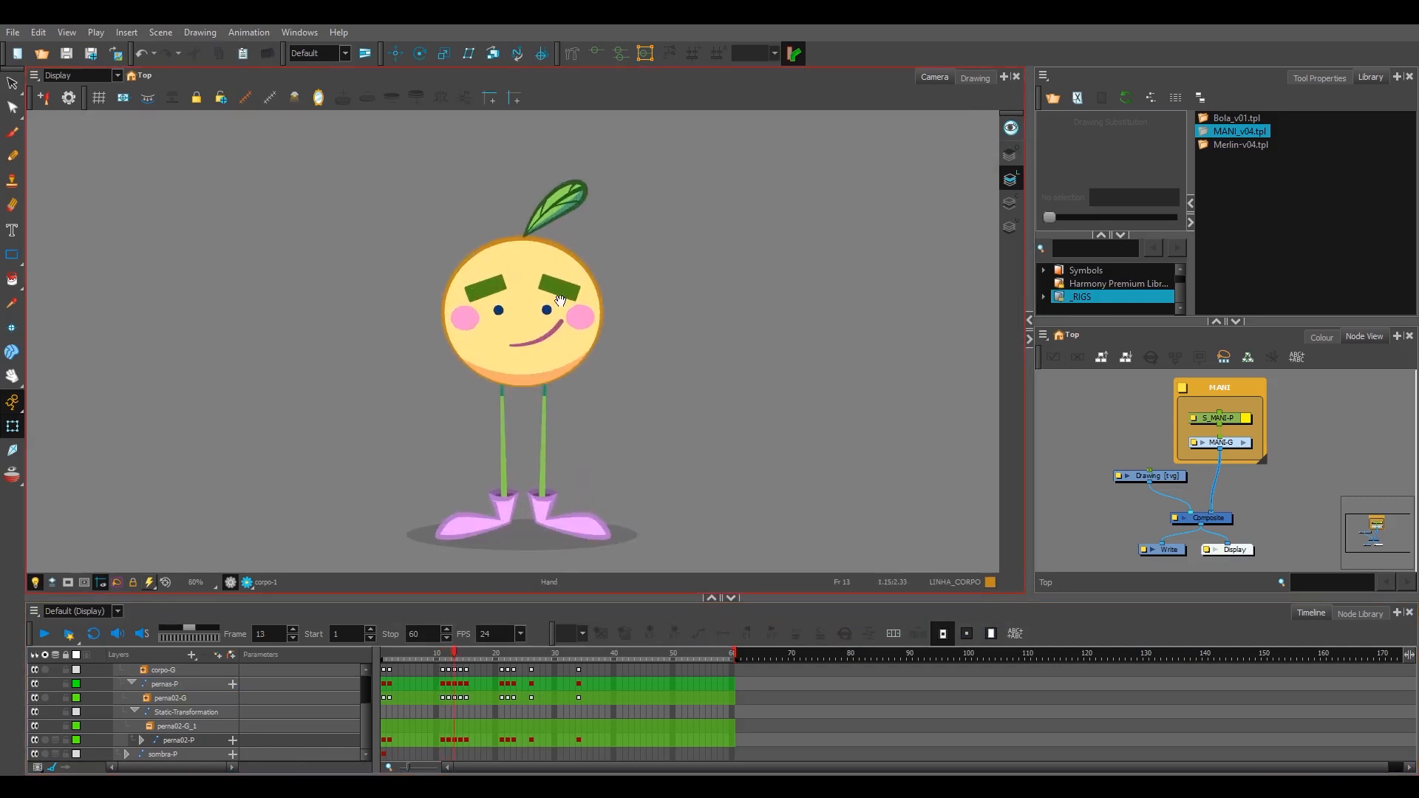
scroll(600, 383, "down", 1)
scroll(592, 382, "up", 1)
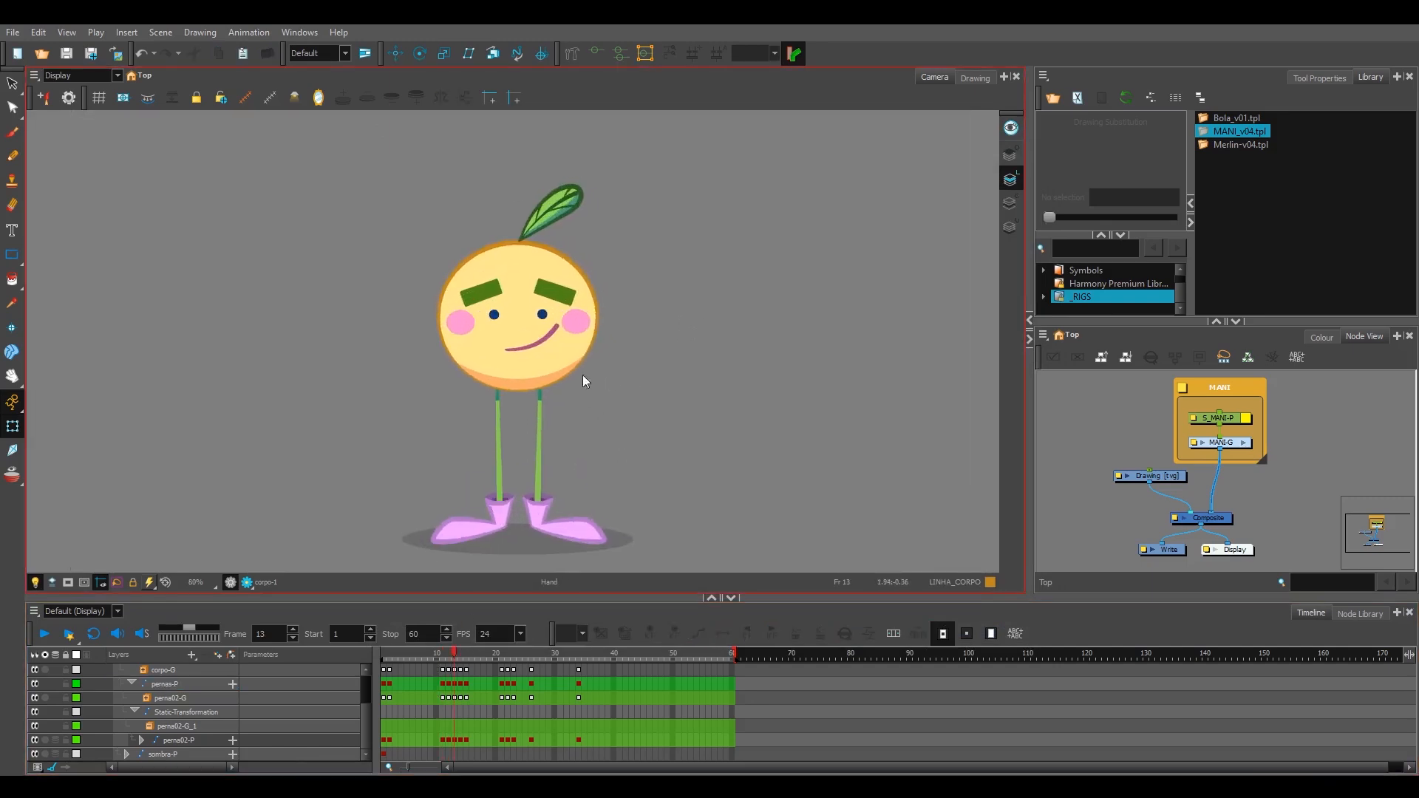
left_click(568, 356)
left_click(675, 332)
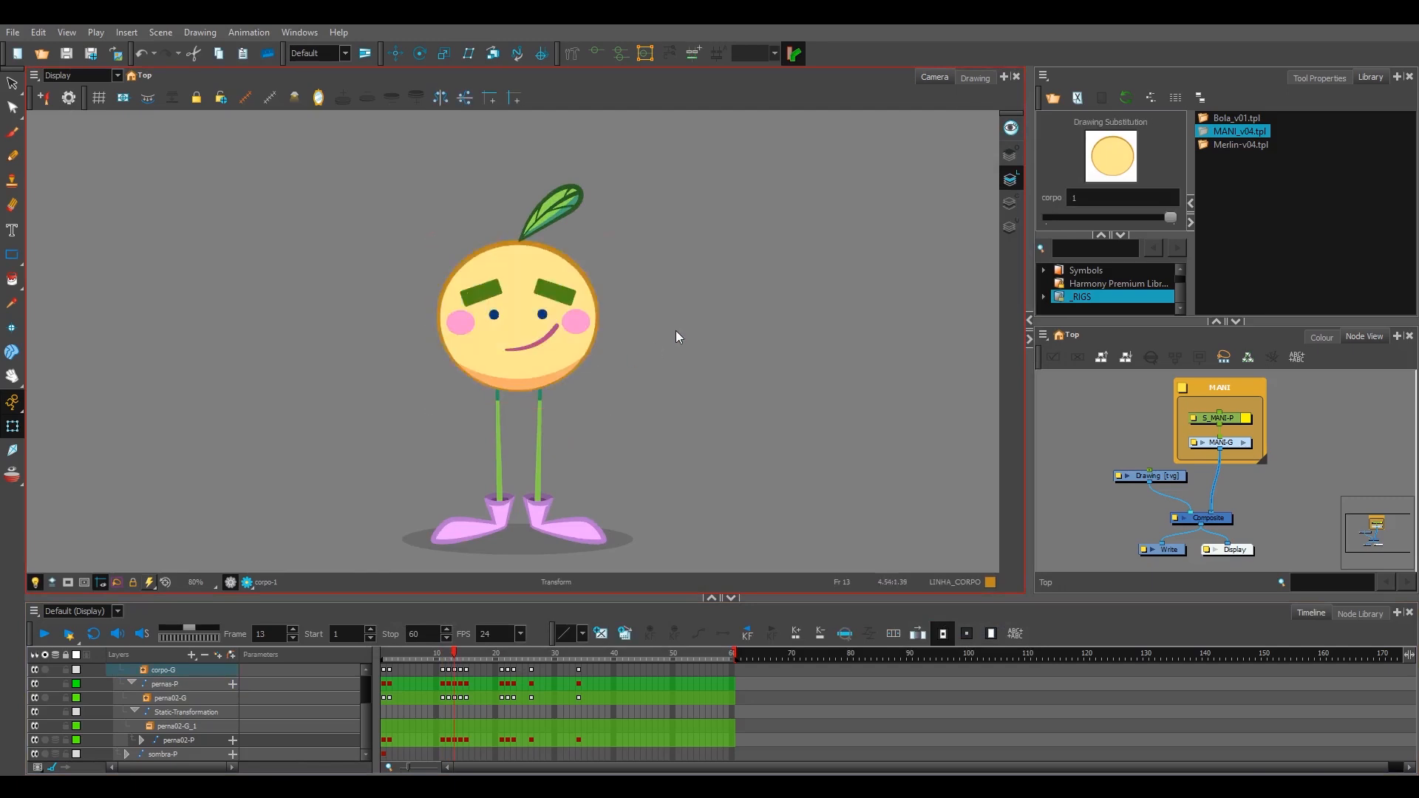
left_click(569, 200)
left_click(384, 653)
left_click(628, 237)
left_click(567, 203)
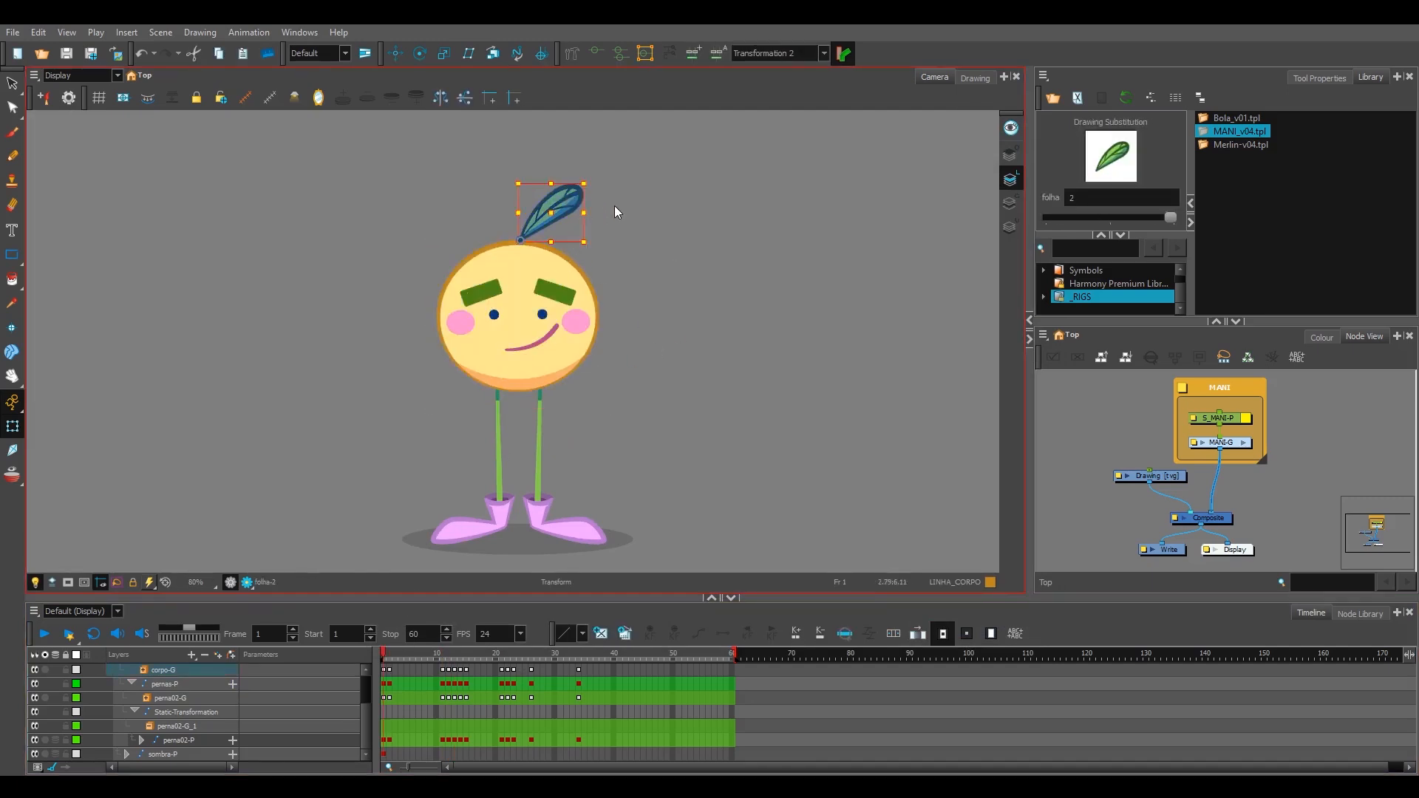
left_click(656, 225)
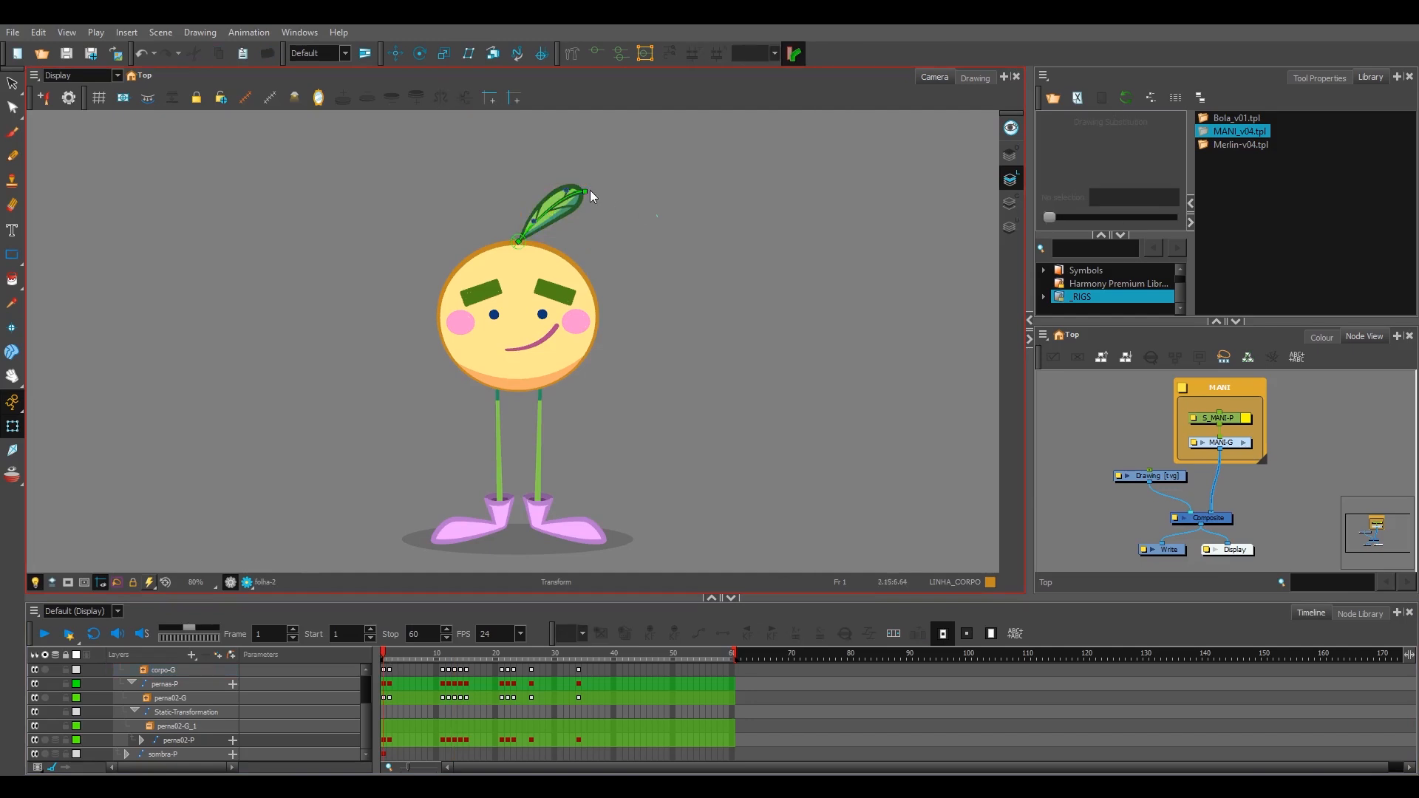
Step: Try bending the leaf with its deformer controls, undo the deformation and deselect the leaf
key("ctrl+z")
left_click_drag(579, 207, 553, 231)
key("ctrl+z")
left_click(663, 288)
mouse_move(789, 165)
left_mouse_down()
mouse_move(813, 265)
mouse_move(802, 199)
left_mouse_up()
left_click(759, 241)
scroll(717, 275, "down", 2)
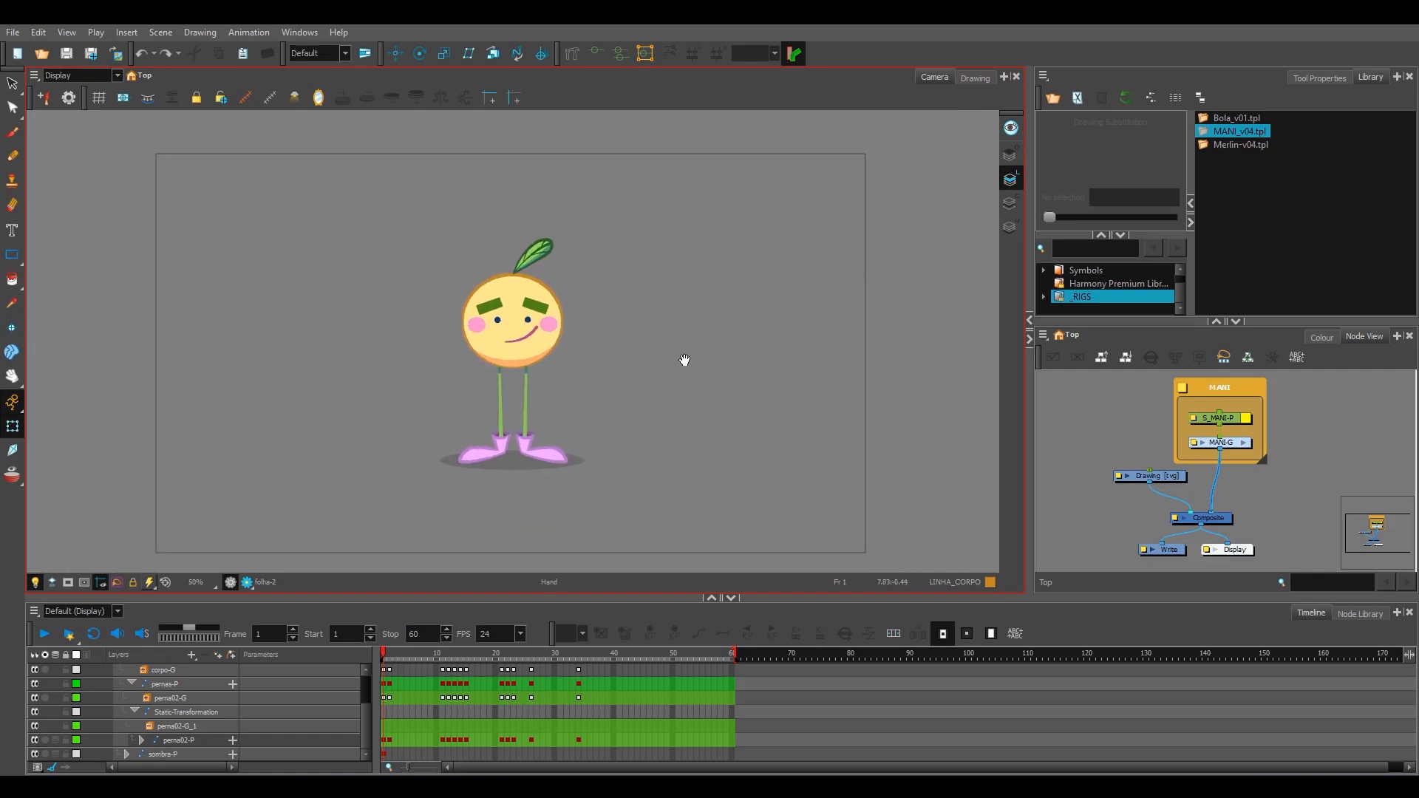